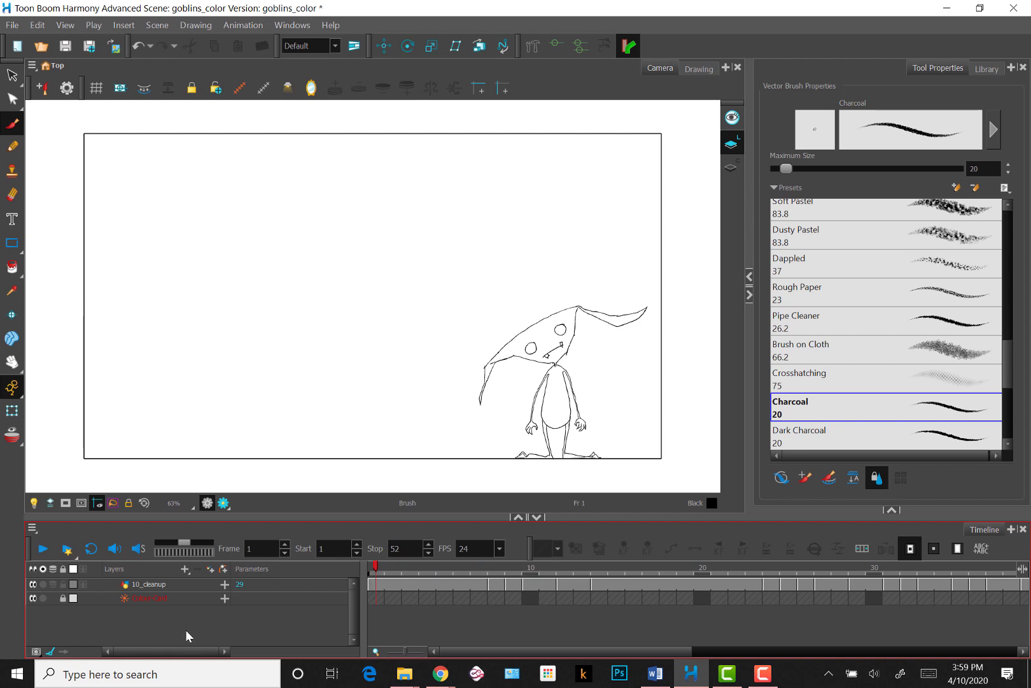
# Duplicate the 10_cleanup drawing layer.
pyautogui.click(161, 587)
pyautogui.rightClick(155, 591)
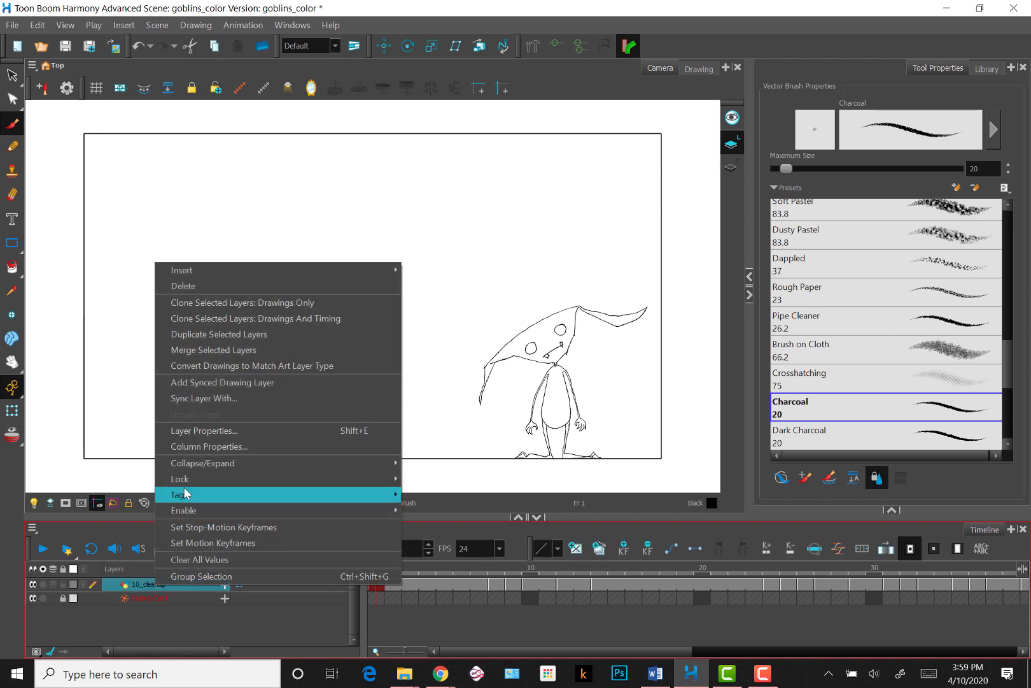
pyautogui.click(221, 343)
# Rename the top cleanup layer to 11_color and disable the 10_cleanup_1 layer.
pyautogui.click(143, 585)
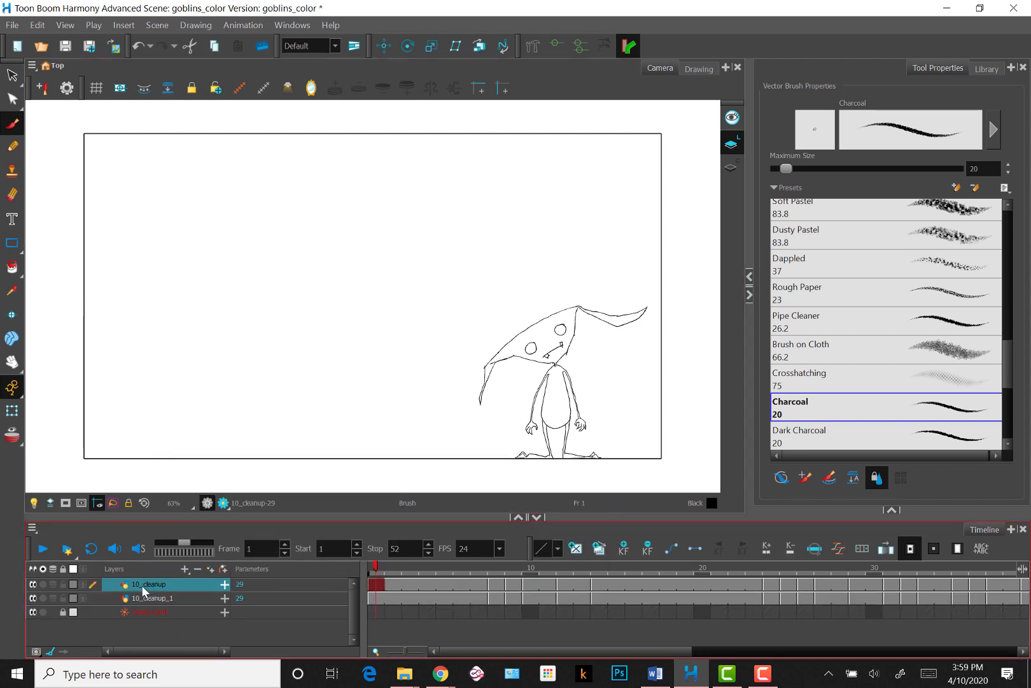
pyautogui.rightClick(143, 585)
pyautogui.click(213, 438)
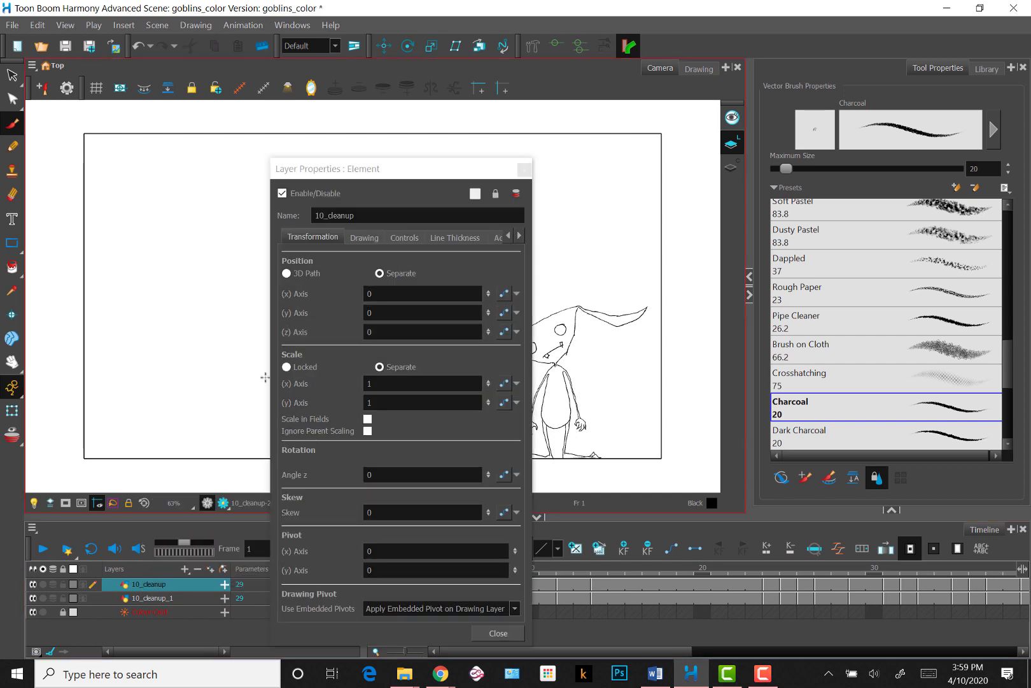
pyautogui.doubleClick(312, 215)
pyautogui.write('11_')
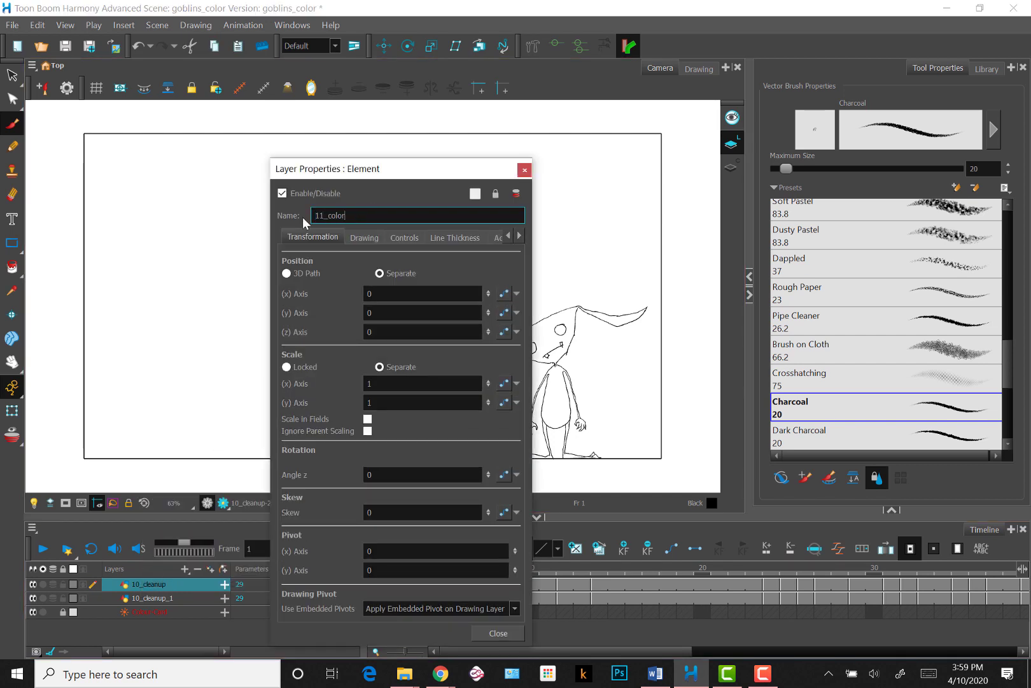
pyautogui.write('color')
pyautogui.click(498, 632)
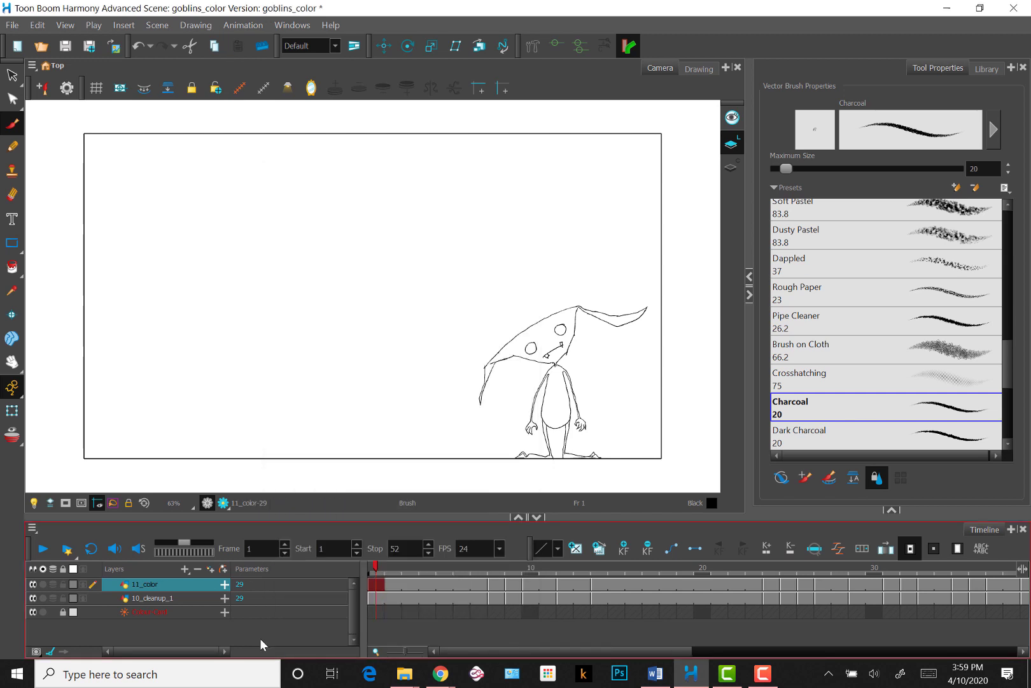
pyautogui.click(33, 598)
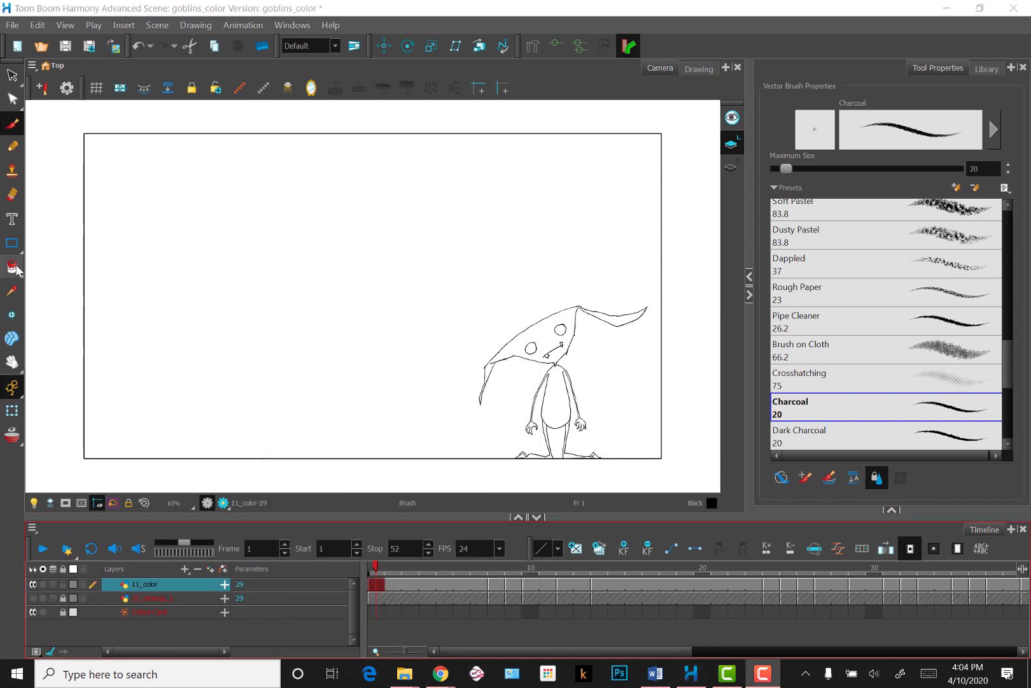
# Activate the Paint tool and create a new colour palette named goblins2.
pyautogui.click(13, 267)
pyautogui.click(892, 508)
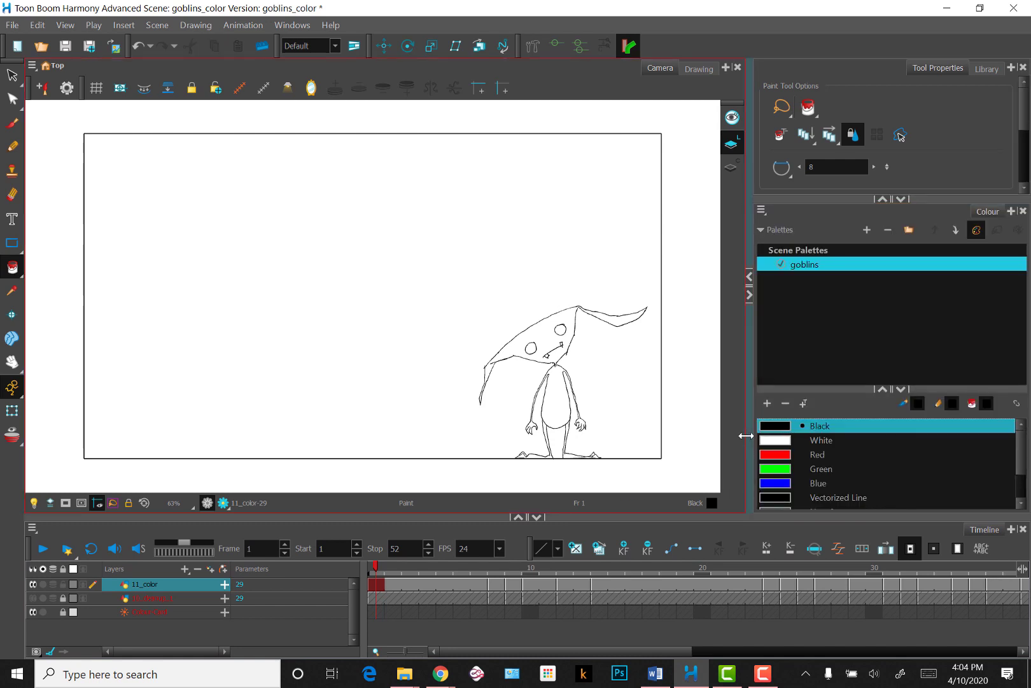
pyautogui.click(867, 230)
pyautogui.doubleClick(522, 320)
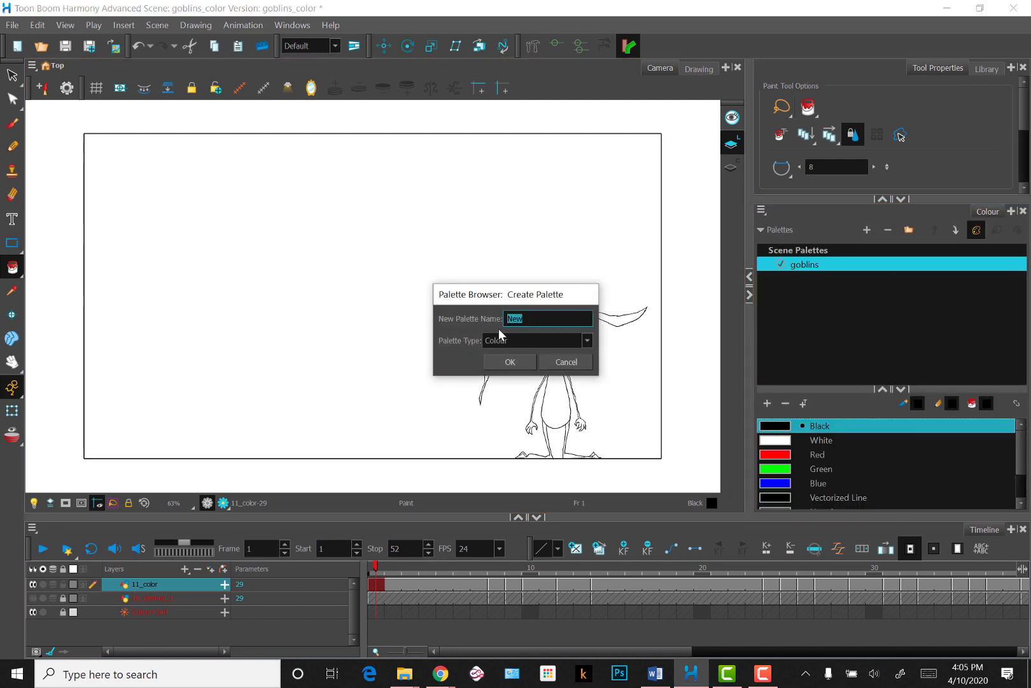
pyautogui.write('goblins2')
pyautogui.press('Return')
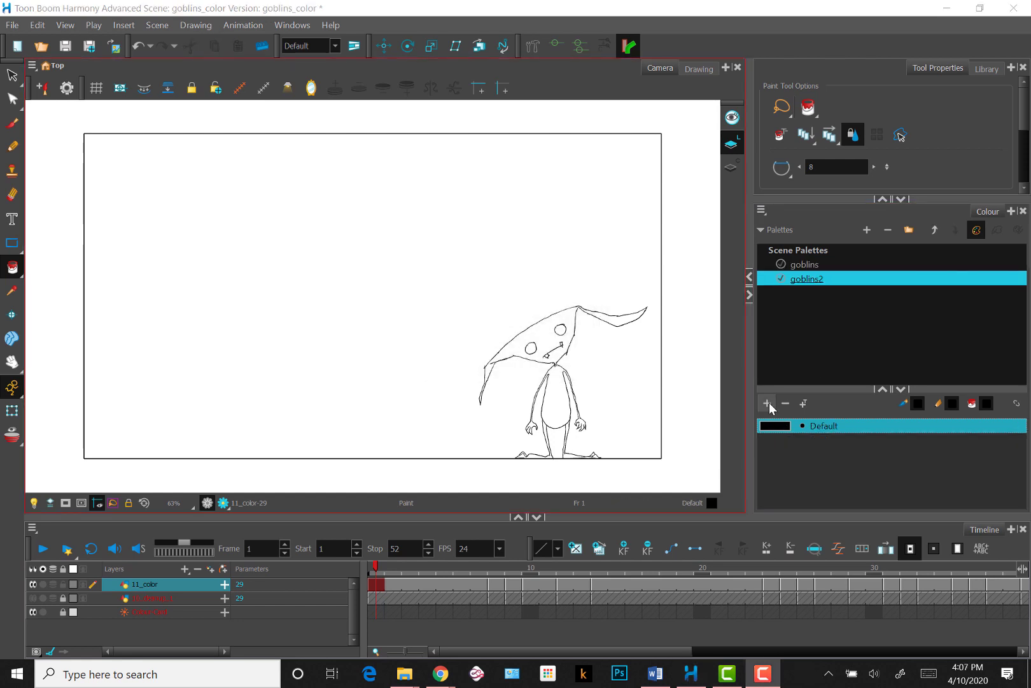
# Add a swatch named goblins_skin to the goblins2 palette in muted green with hue 103, saturation 33 and value 50.
pyautogui.click(768, 403)
pyautogui.rightClick(816, 441)
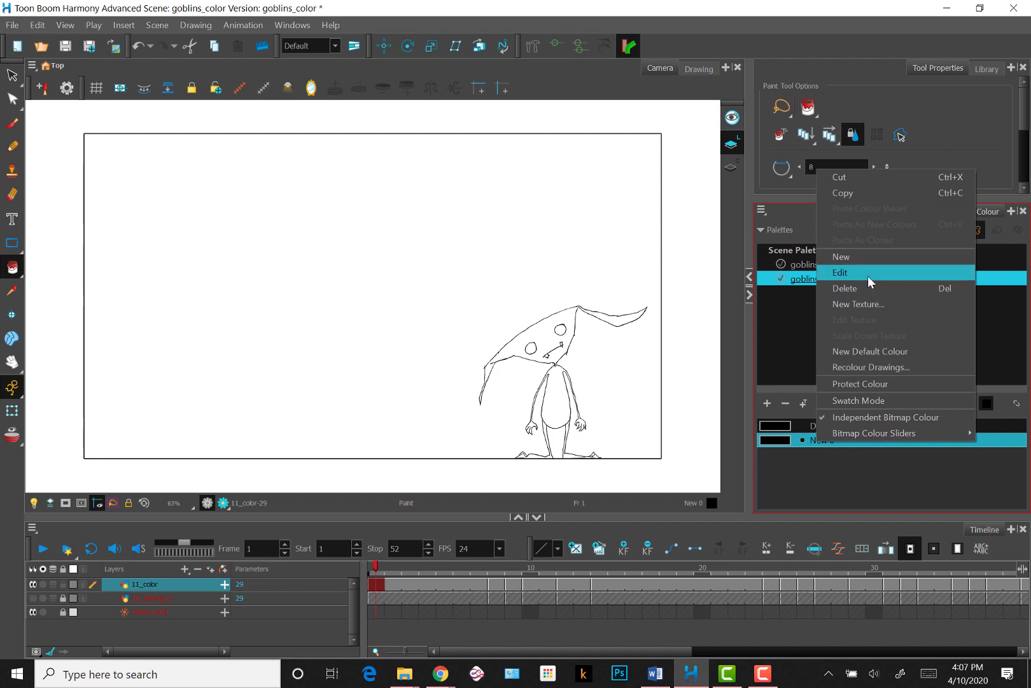
pyautogui.click(827, 270)
pyautogui.write('goblins_skin')
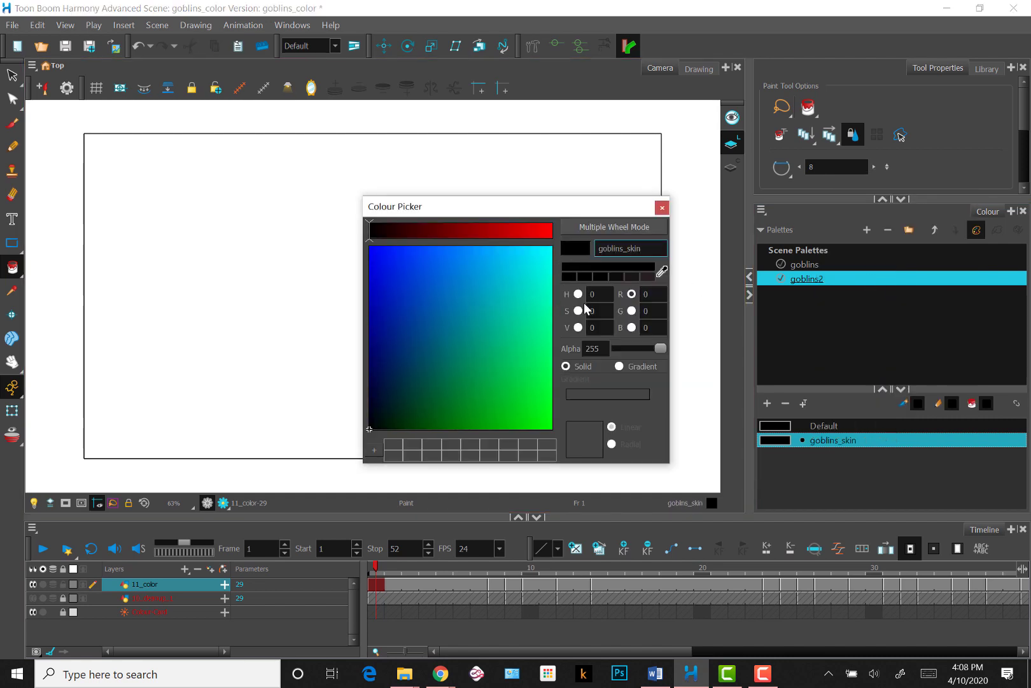
pyautogui.click(578, 294)
pyautogui.click(422, 234)
pyautogui.moveTo(412, 329); pyautogui.dragTo(429, 337)
pyautogui.click(663, 208)
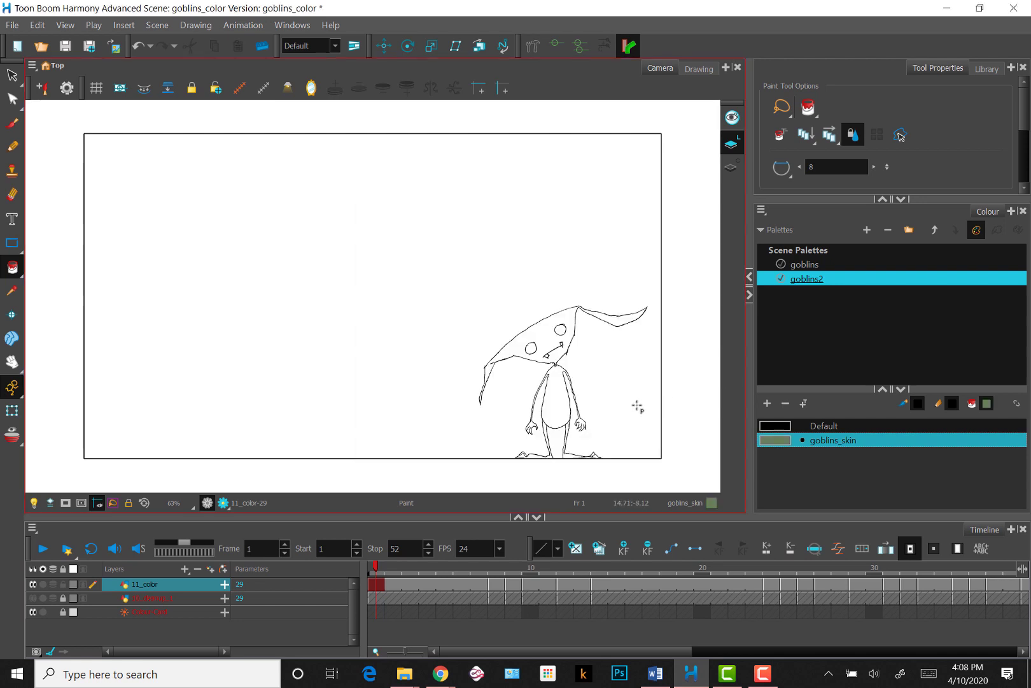
# Fill the goblin's head and raised ear with goblins_skin using the Paint tool.
pyautogui.scroll(5, 556, 390)
pyautogui.moveTo(573, 408)
pyautogui.mouseDown()
pyautogui.moveTo(451, 346)
pyautogui.moveTo(239, 196)
pyautogui.moveTo(175, 251)
pyautogui.mouseUp()
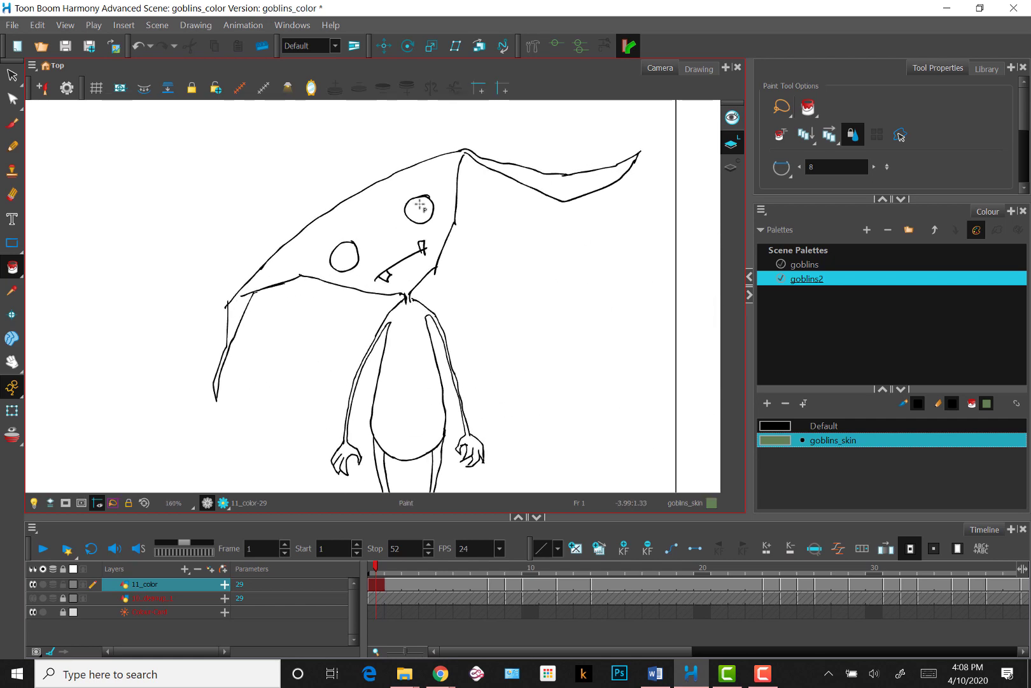
pyautogui.click(366, 216)
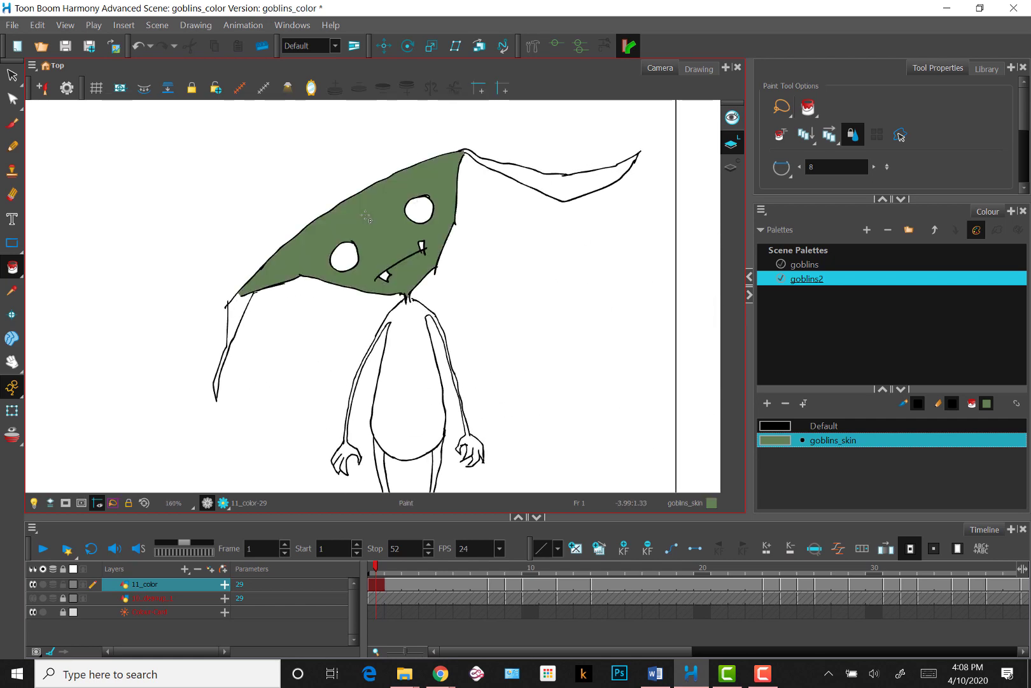
pyautogui.click(544, 178)
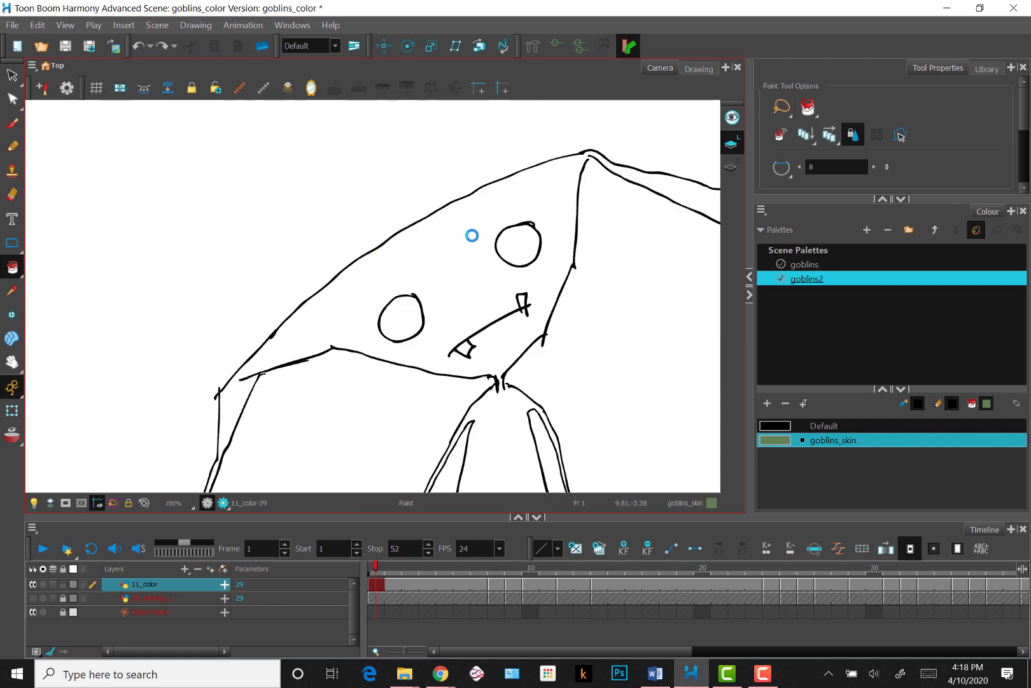
# Try filling the head, raised ear and both eyes with goblins_skin using the regular Paint tool.
pyautogui.click(472, 235)
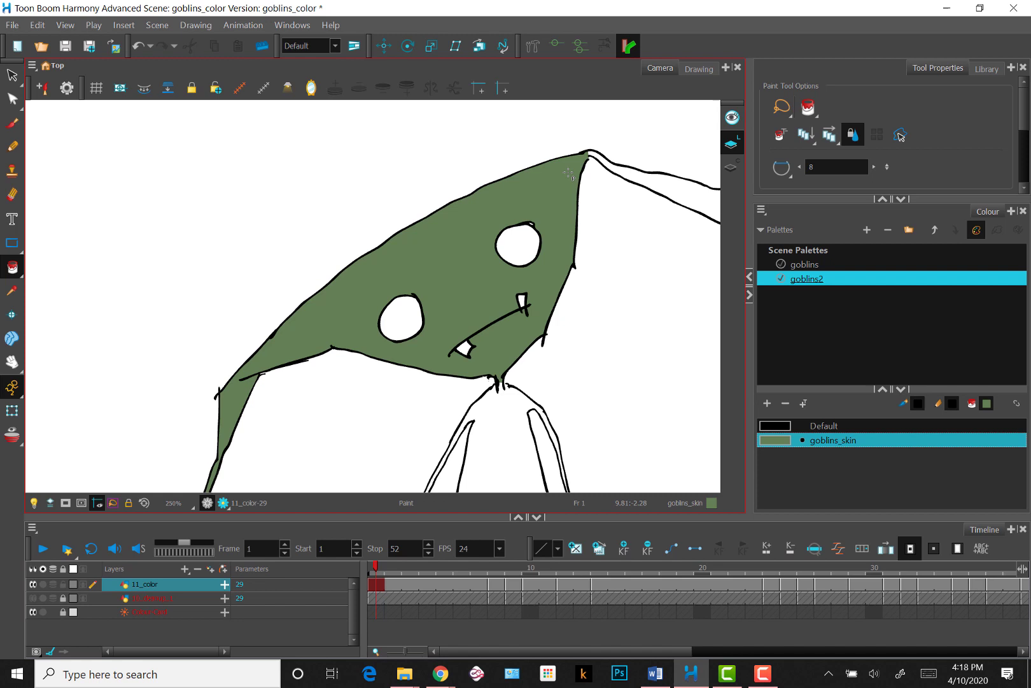
pyautogui.click(642, 171)
pyautogui.click(508, 255)
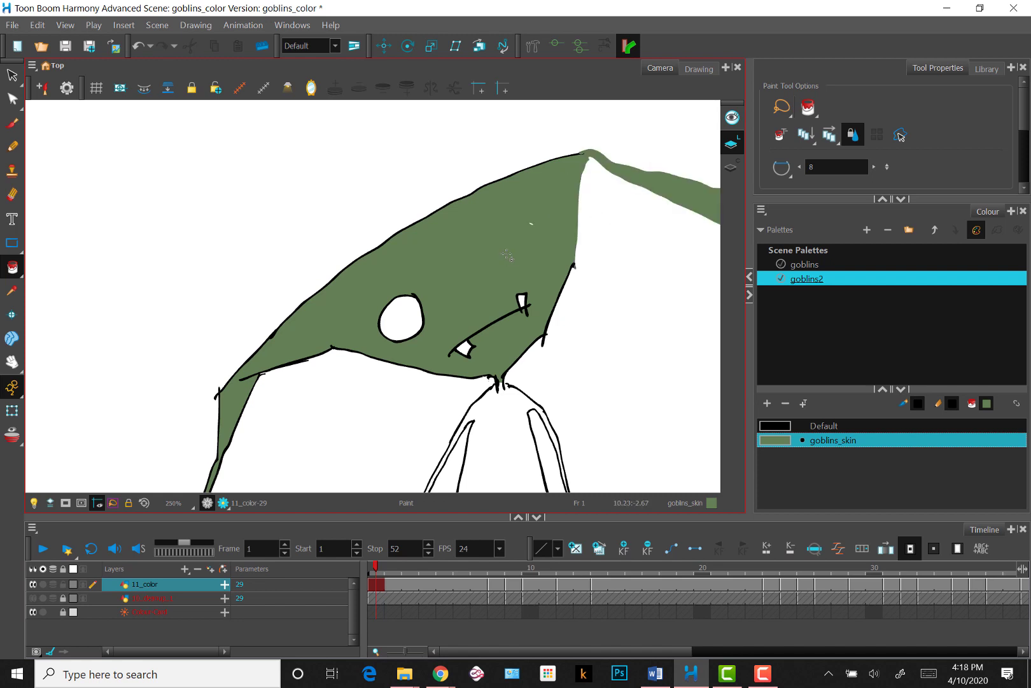
pyautogui.click(399, 312)
# Undo the Paint fills on the head, ear and eyes.
pyautogui.hotkey('ctrl', 'z')
pyautogui.hotkey('ctrl', 'z')
pyautogui.hotkey('ctrl', 'z')
pyautogui.hotkey('ctrl', 'z')
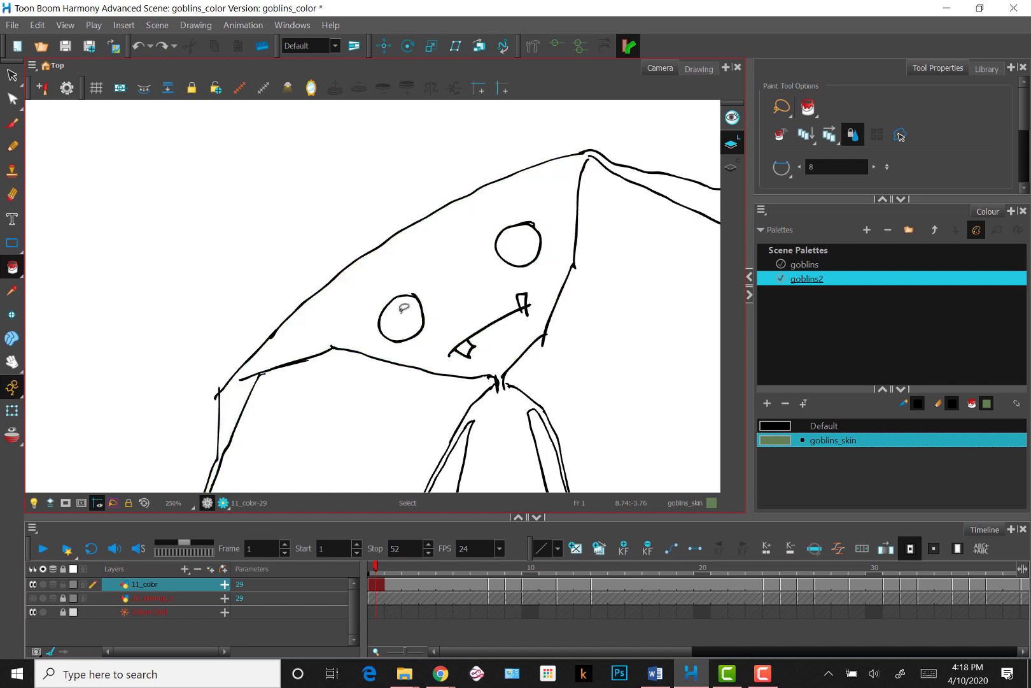
# Fill the goblin's head, raised ear, eyes and torso with goblins_skin using Paint Unpainted.
pyautogui.click(12, 268)
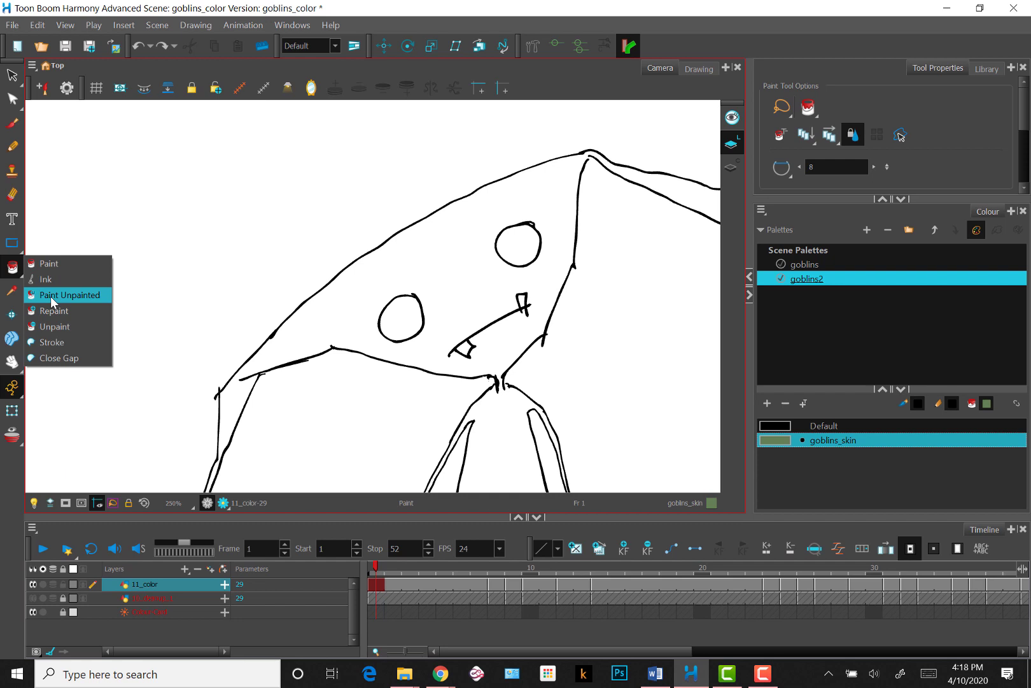
pyautogui.click(49, 295)
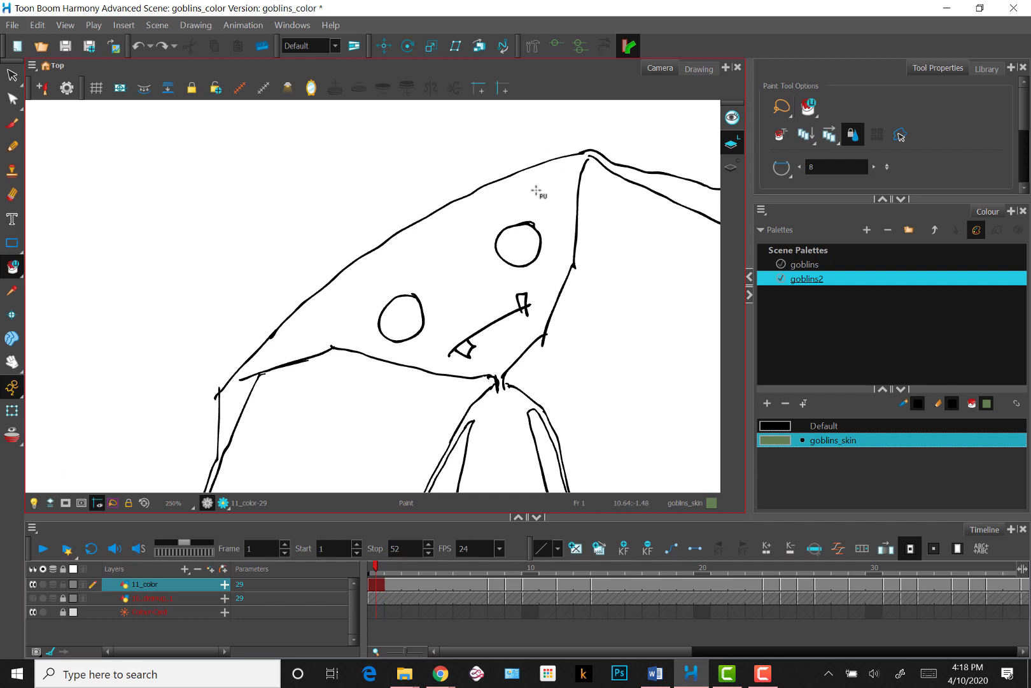
pyautogui.click(521, 241)
pyautogui.hotkey('ctrl', 'z')
pyautogui.click(530, 214)
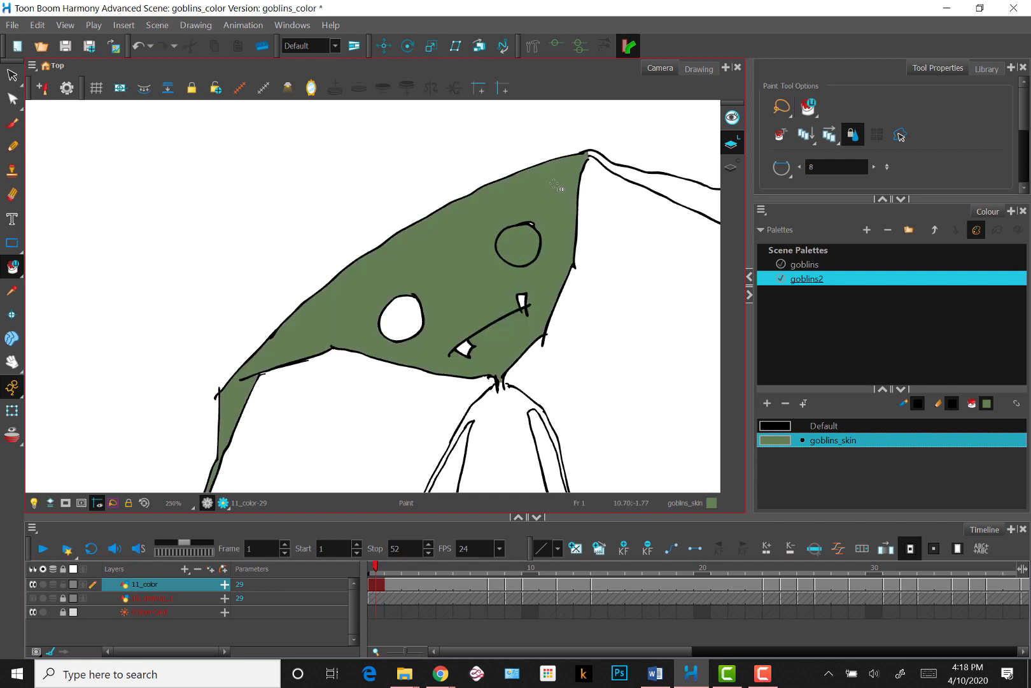
pyautogui.click(634, 173)
pyautogui.moveTo(444, 240); pyautogui.dragTo(415, 314)
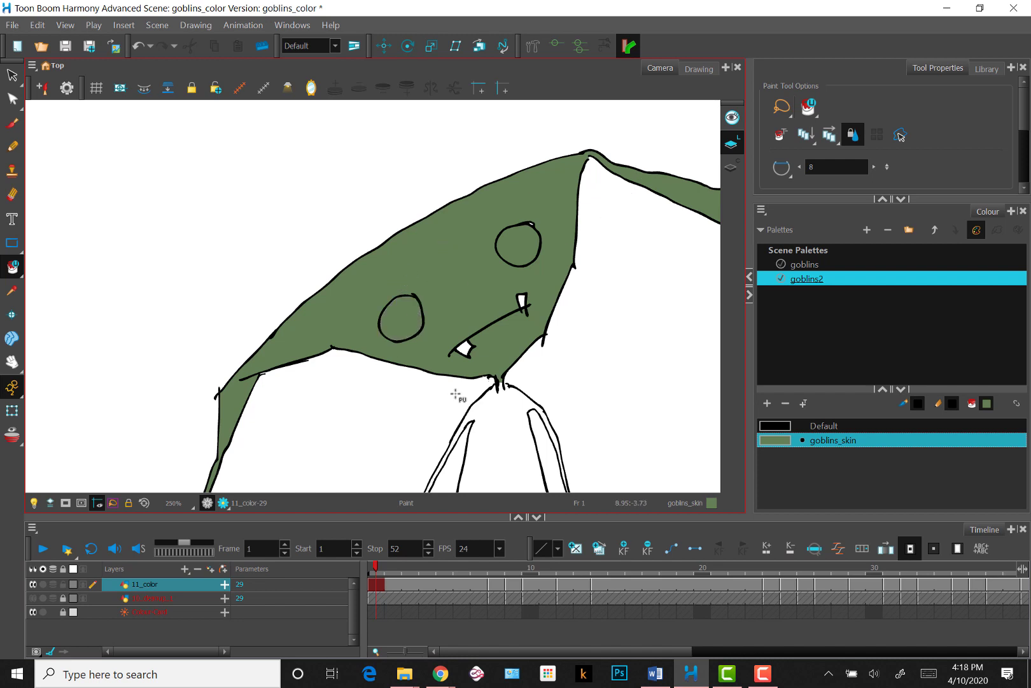
pyautogui.click(484, 475)
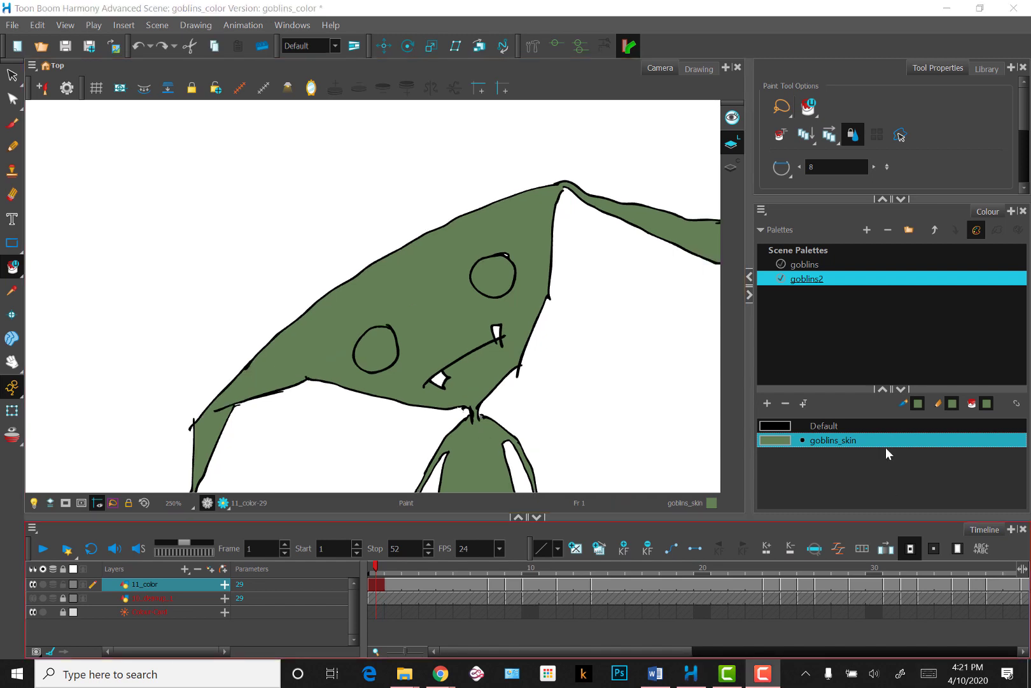
# Add a swatch named goblin_eyes to the goblins2 palette in yellow with hue 58, saturation 61 and value 94.
pyautogui.click(768, 403)
pyautogui.rightClick(823, 454)
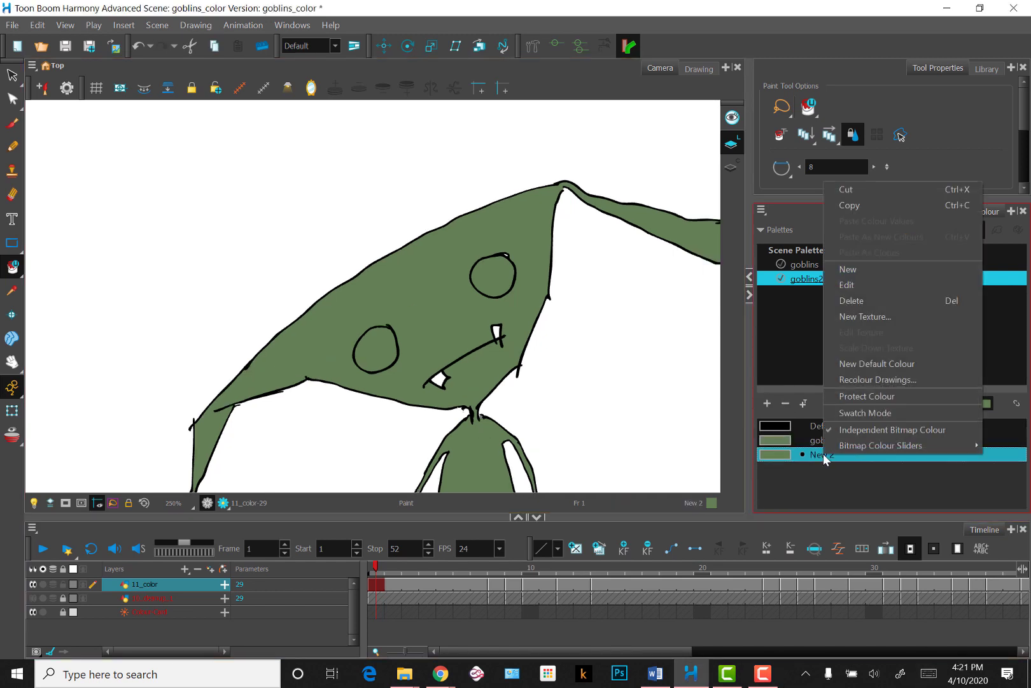
pyautogui.click(886, 284)
pyautogui.doubleClick(609, 248)
pyautogui.write('goblin')
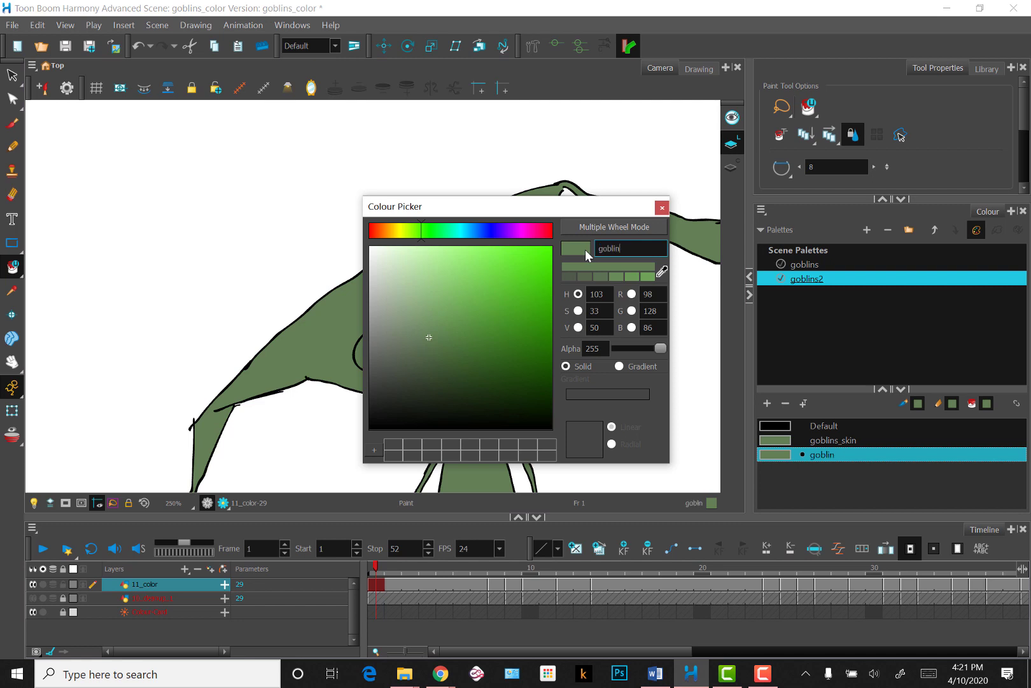
pyautogui.write('_eyes')
pyautogui.click(400, 230)
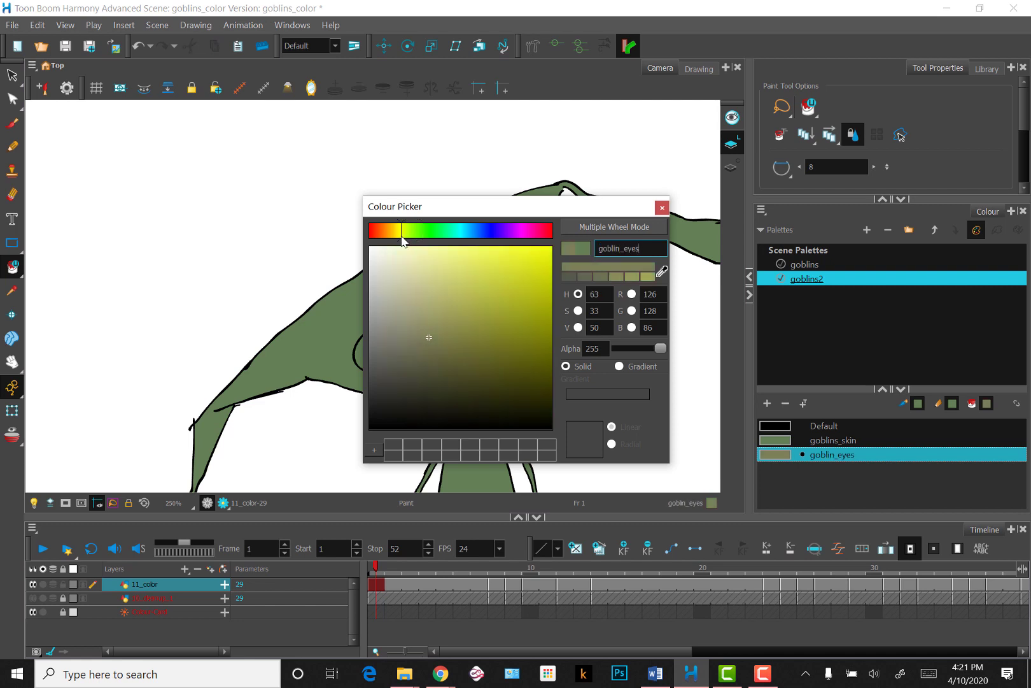
pyautogui.click(431, 273)
pyautogui.moveTo(431, 274); pyautogui.dragTo(481, 255)
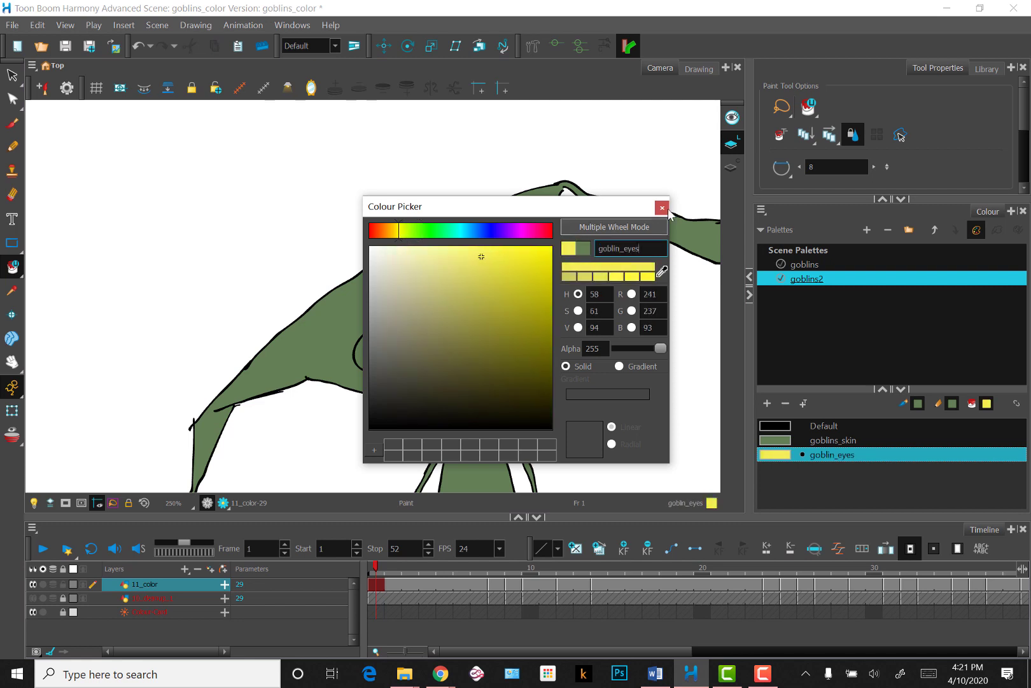
pyautogui.click(662, 208)
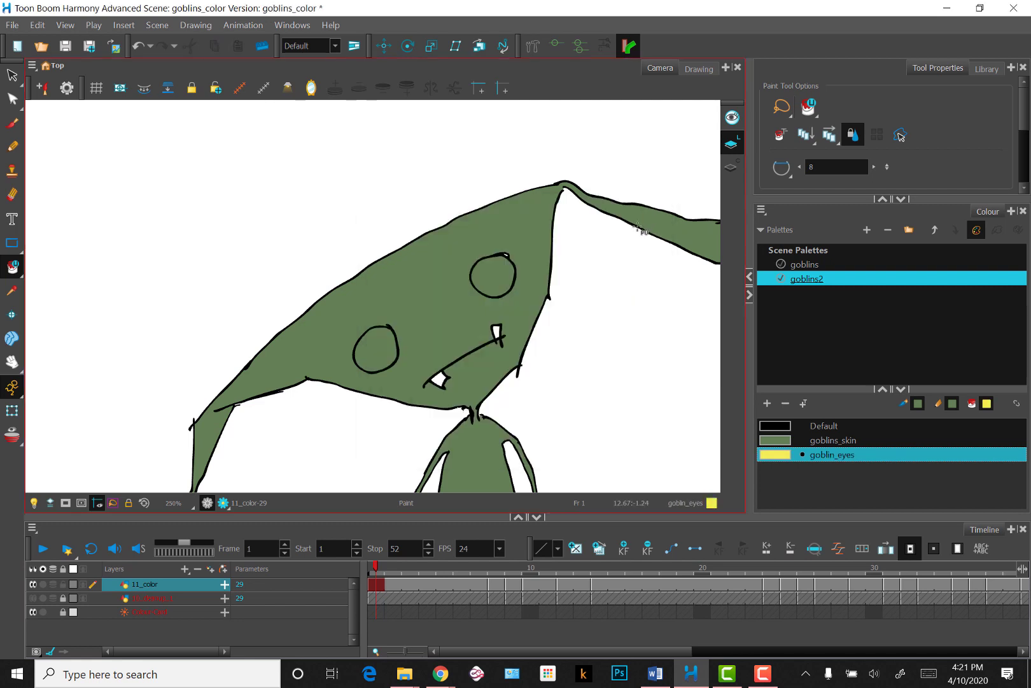
# Recolour both of the goblin's eyes with goblin_eyes using the Repaint tool.
pyautogui.click(12, 266)
pyautogui.click(59, 301)
pyautogui.click(376, 349)
pyautogui.click(484, 285)
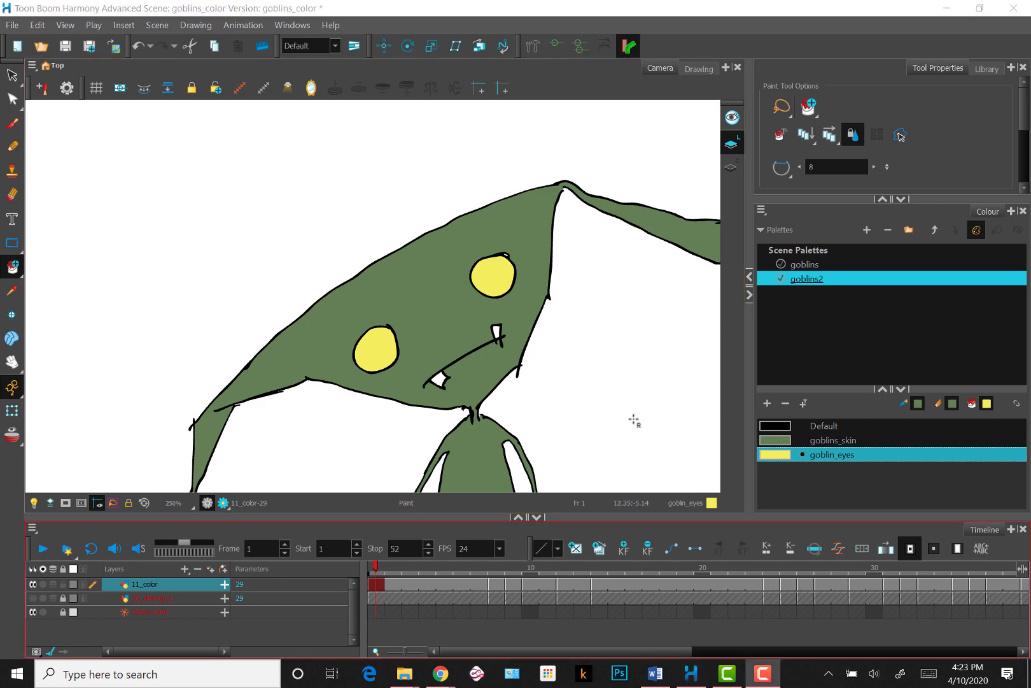
# Fill the goblin's arms, hands and legs with goblins_skin using Paint Unpainted.
pyautogui.scroll(-5, 648, 428)
pyautogui.scroll(2, 587, 422)
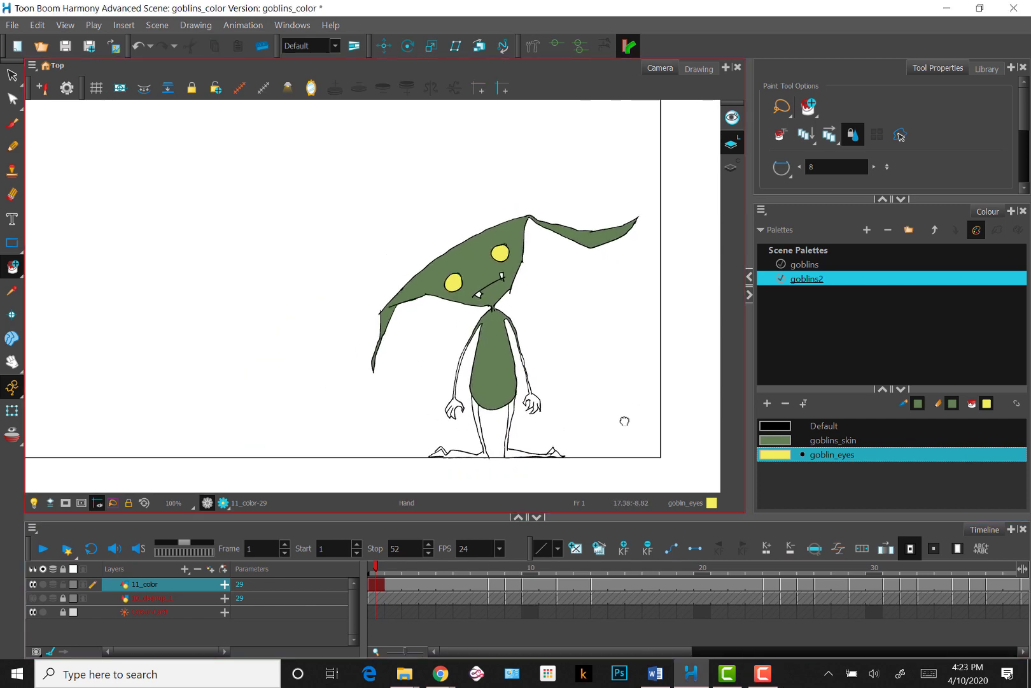
pyautogui.scroll(3, 662, 391)
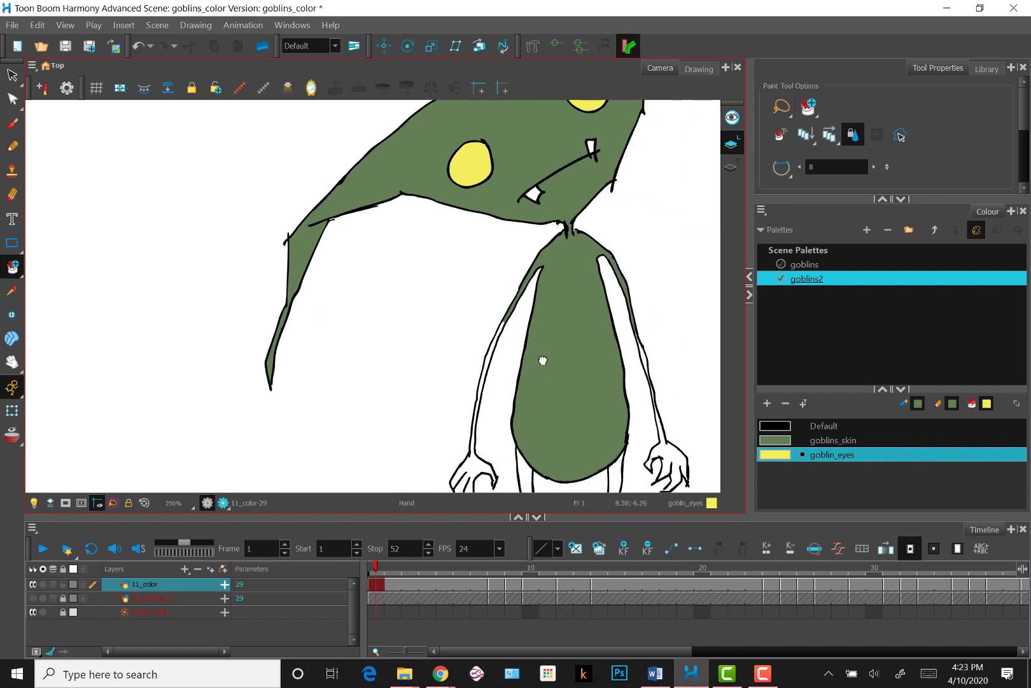
pyautogui.moveTo(542, 362); pyautogui.dragTo(495, 321)
pyautogui.click(856, 440)
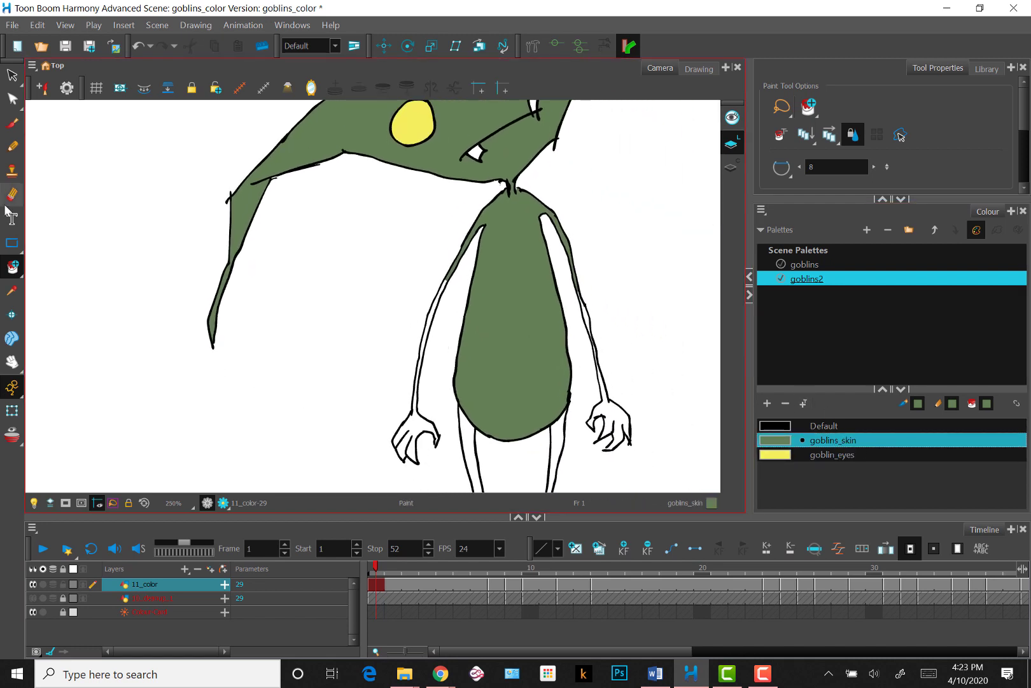
pyautogui.click(12, 267)
pyautogui.click(90, 310)
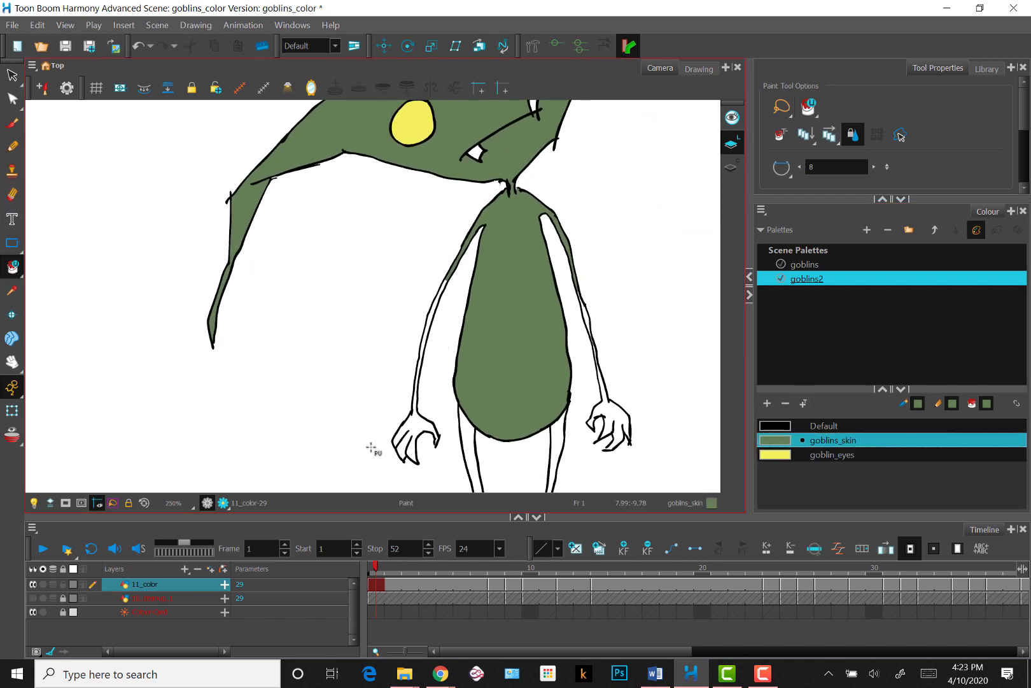
pyautogui.click(419, 428)
pyautogui.click(471, 443)
pyautogui.click(558, 444)
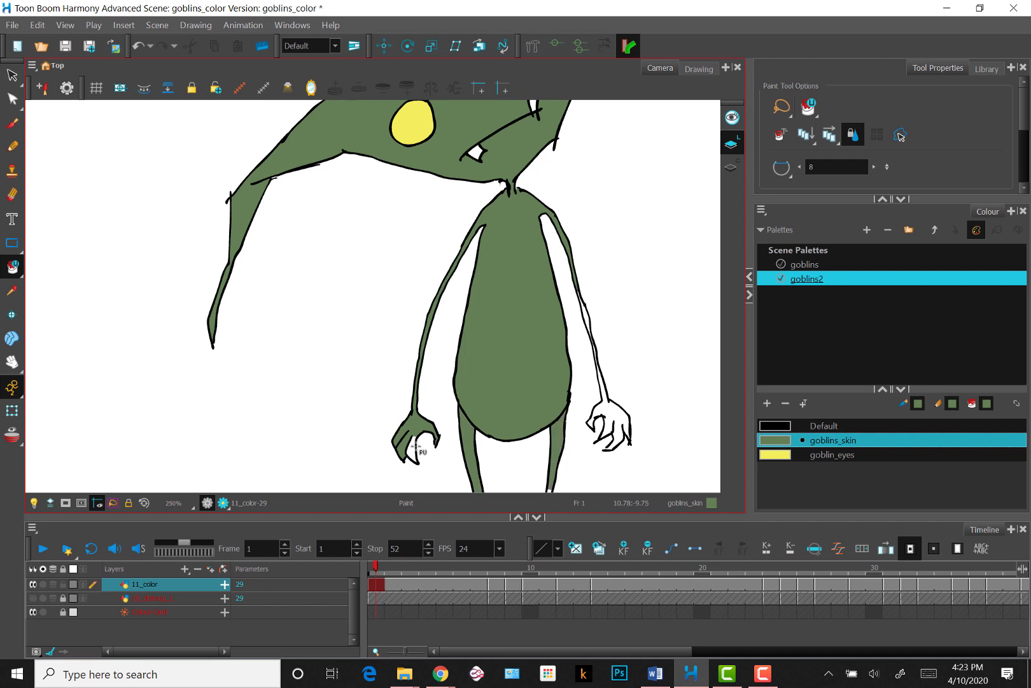
pyautogui.click(623, 421)
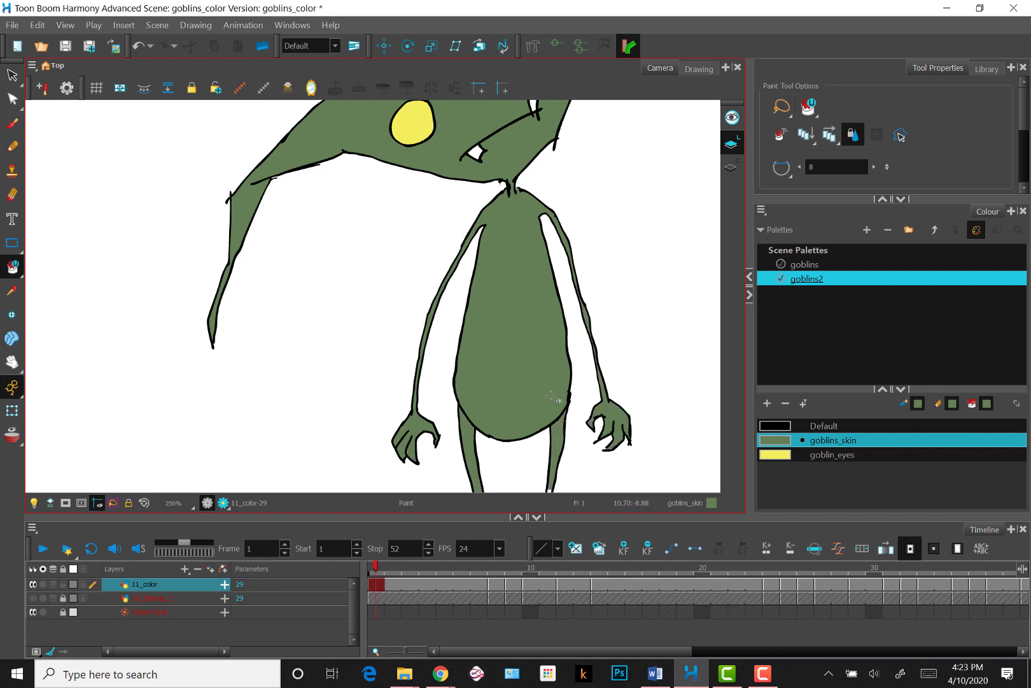
# Fill the goblin's remaining lower legs, both feet and raised toes with goblins_skin using Paint Unpainted.
pyautogui.moveTo(534, 412)
pyautogui.mouseDown()
pyautogui.moveTo(484, 358)
pyautogui.moveTo(465, 262)
pyautogui.mouseUp()
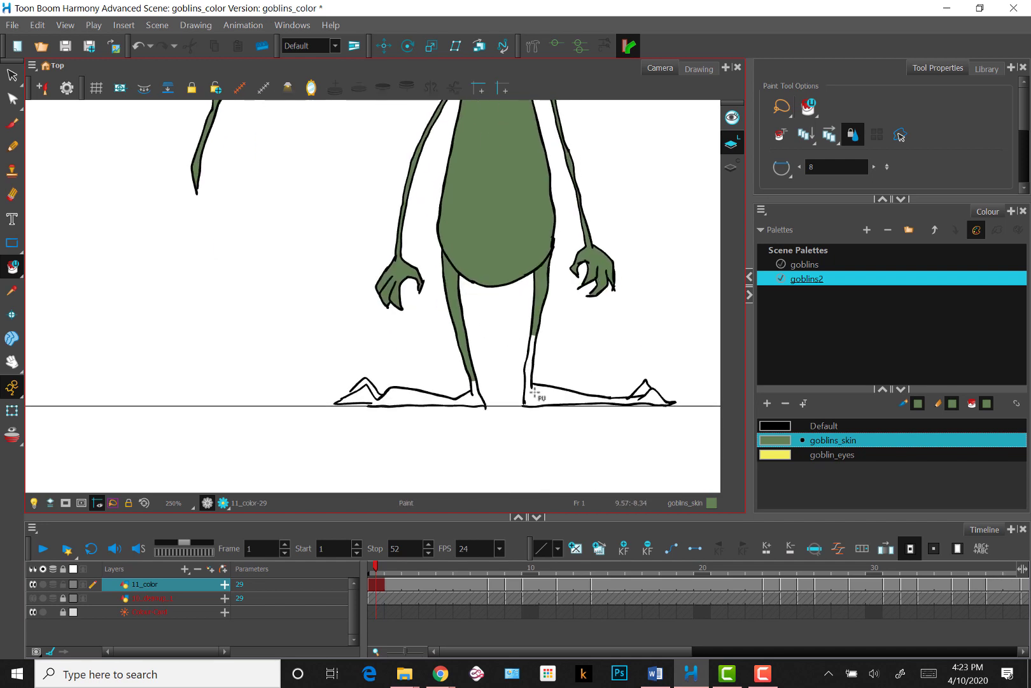
pyautogui.click(540, 399)
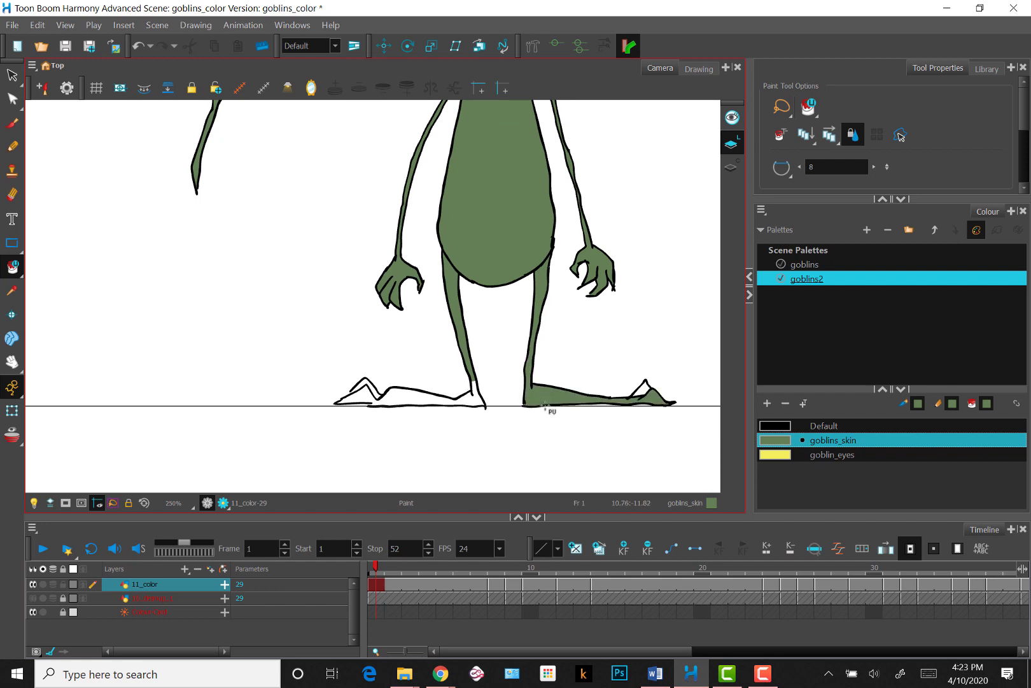
pyautogui.click(639, 392)
pyautogui.click(471, 400)
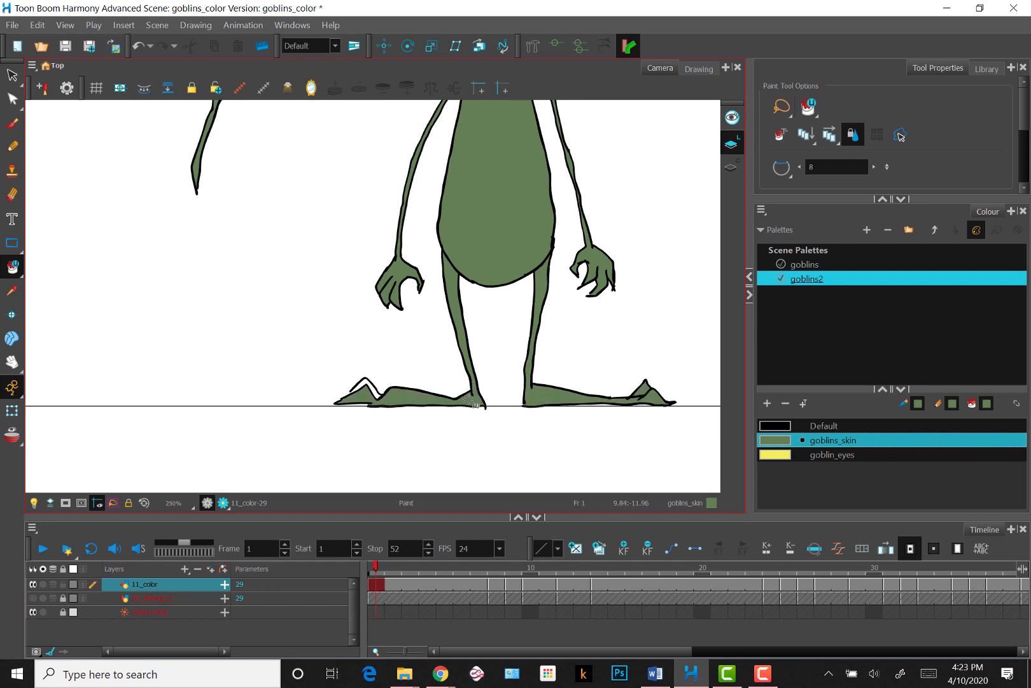
pyautogui.scroll(1, 372, 420)
pyautogui.click(367, 415)
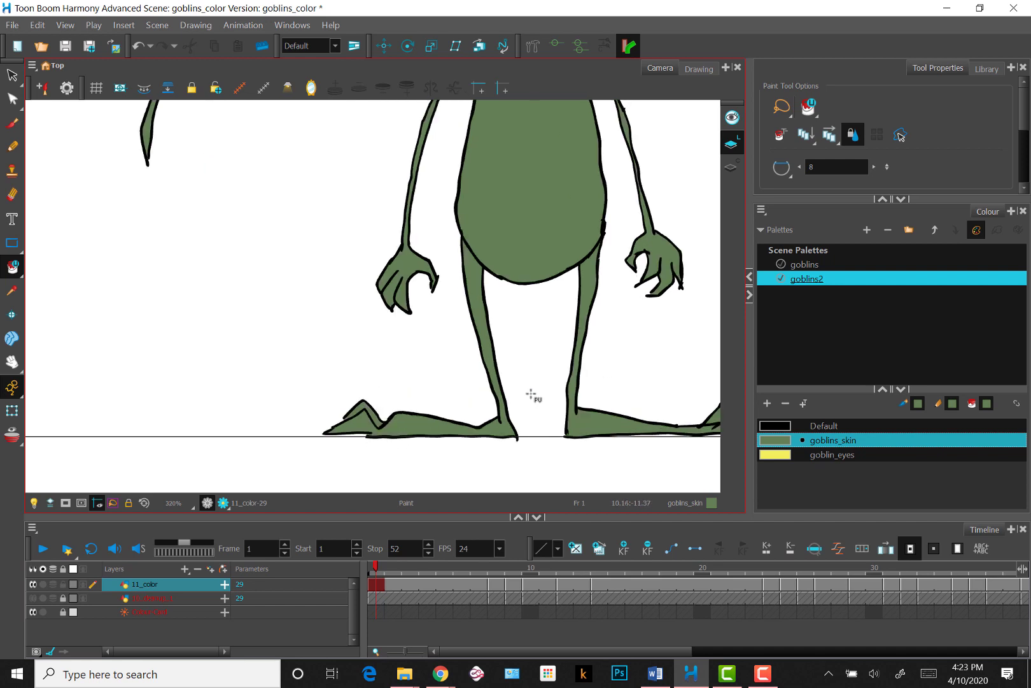
# Set the paint tool to No Close Gap and undo the last fill on the left foot's raised toe.
pyautogui.scroll(-3, 531, 395)
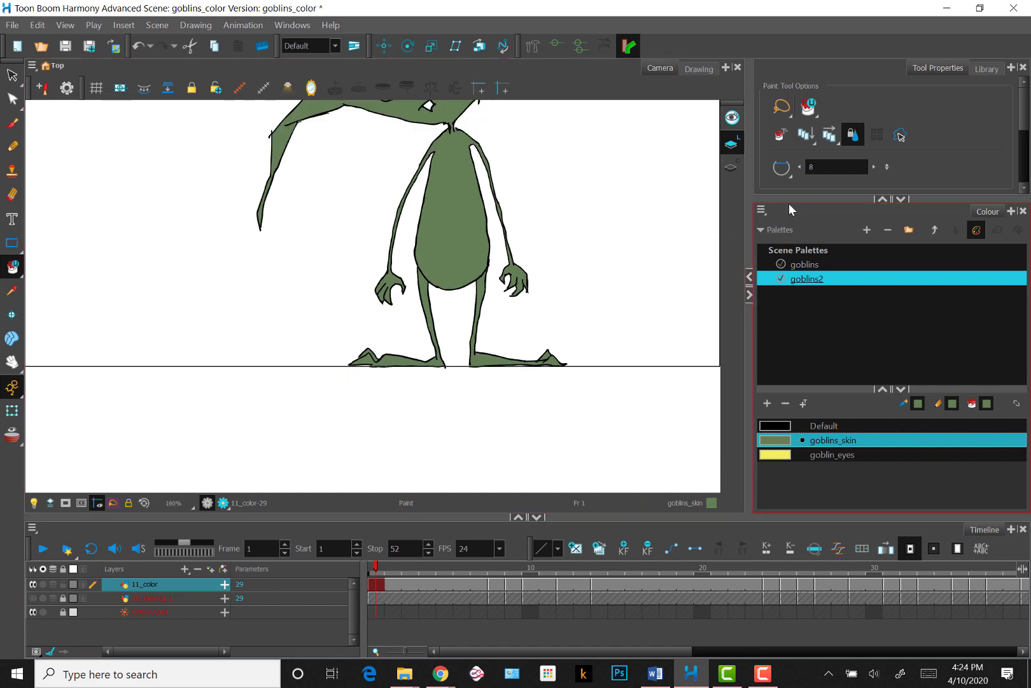
pyautogui.scroll(6, 433, 369)
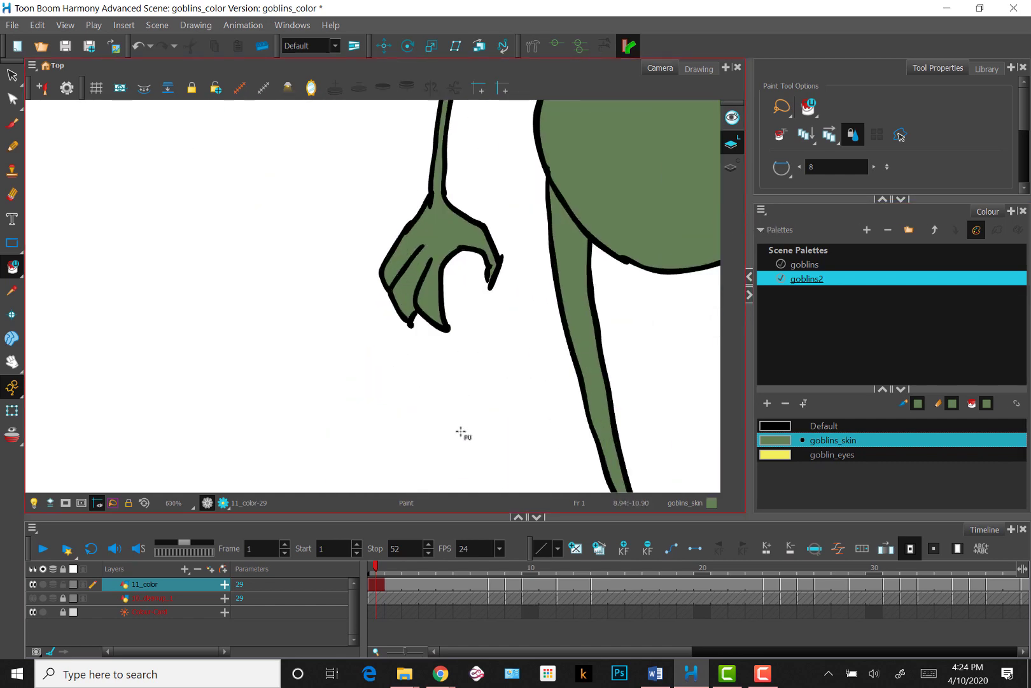
pyautogui.moveTo(470, 463)
pyautogui.mouseDown()
pyautogui.moveTo(489, 329)
pyautogui.moveTo(460, 269)
pyautogui.mouseUp()
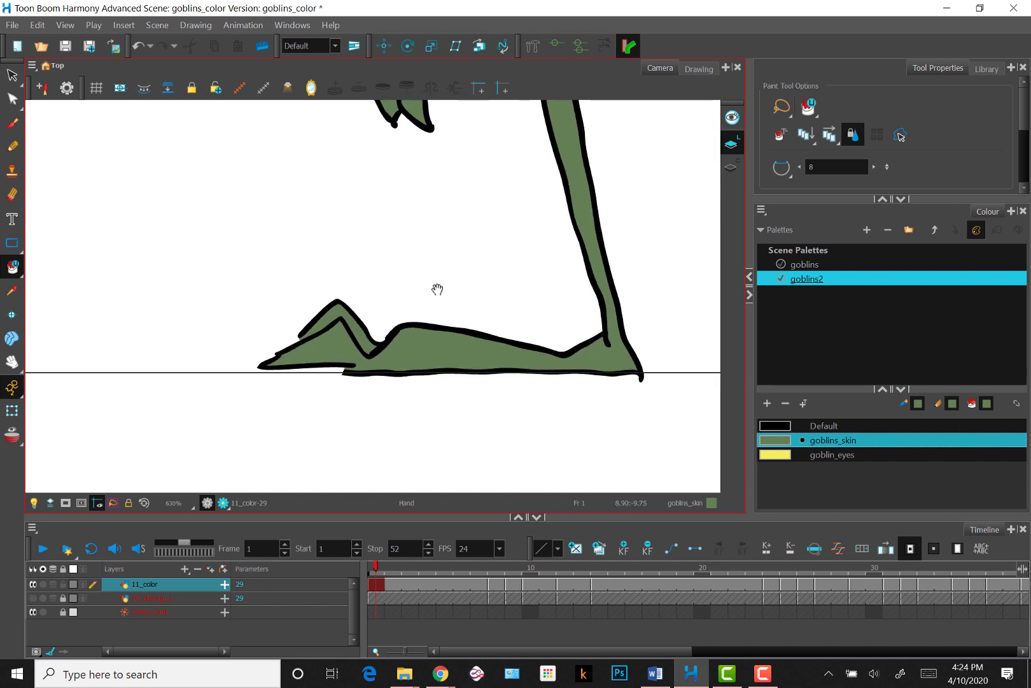
pyautogui.scroll(1, 437, 289)
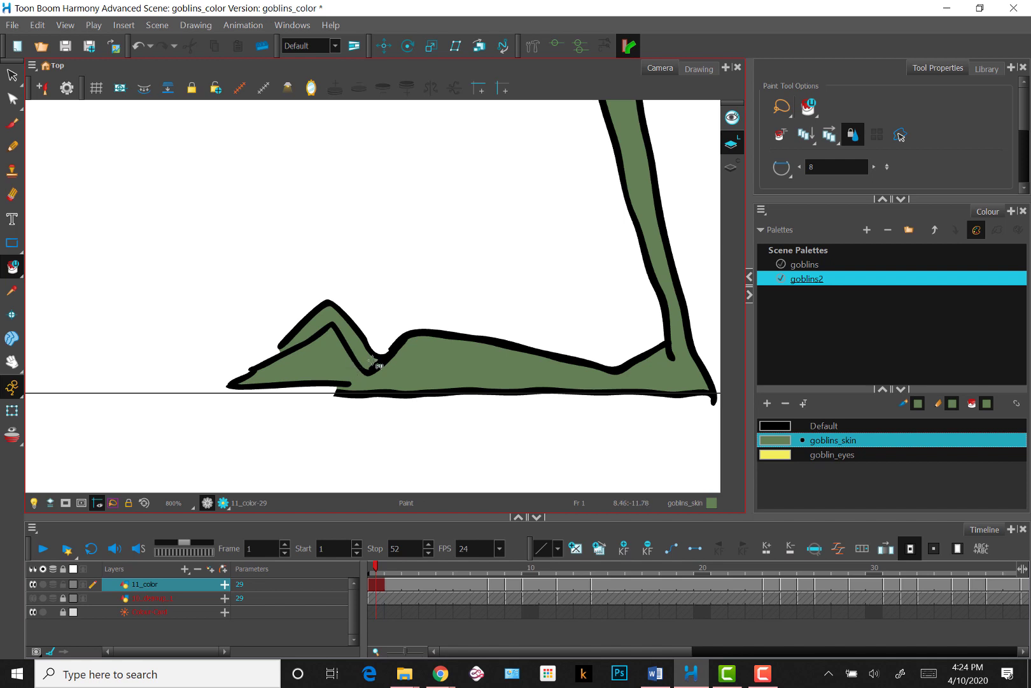
pyautogui.click(790, 176)
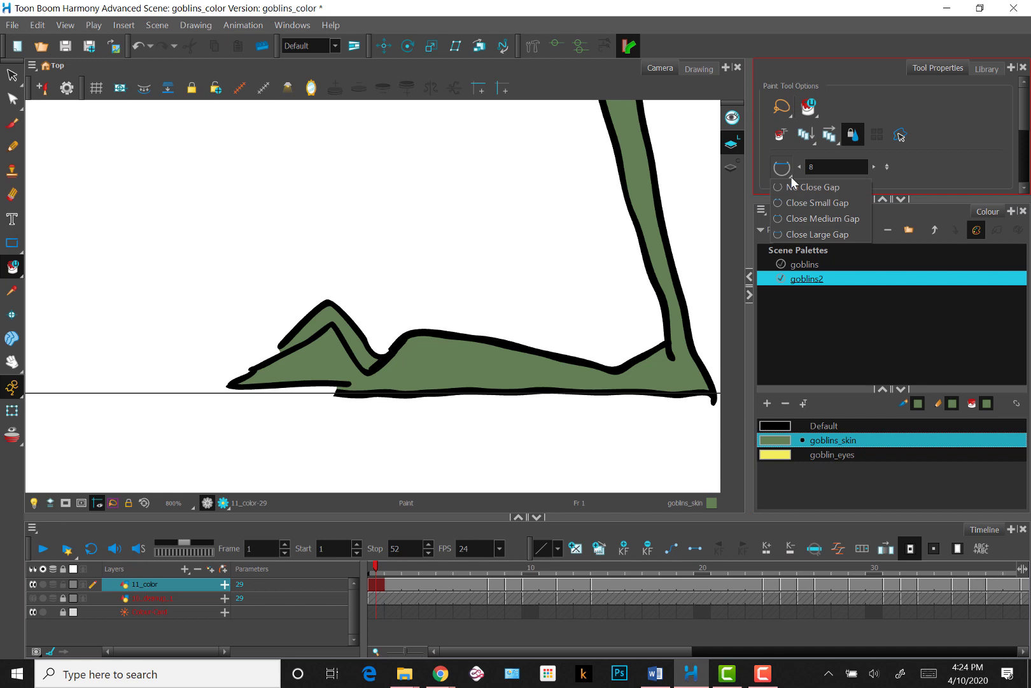
pyautogui.click(792, 187)
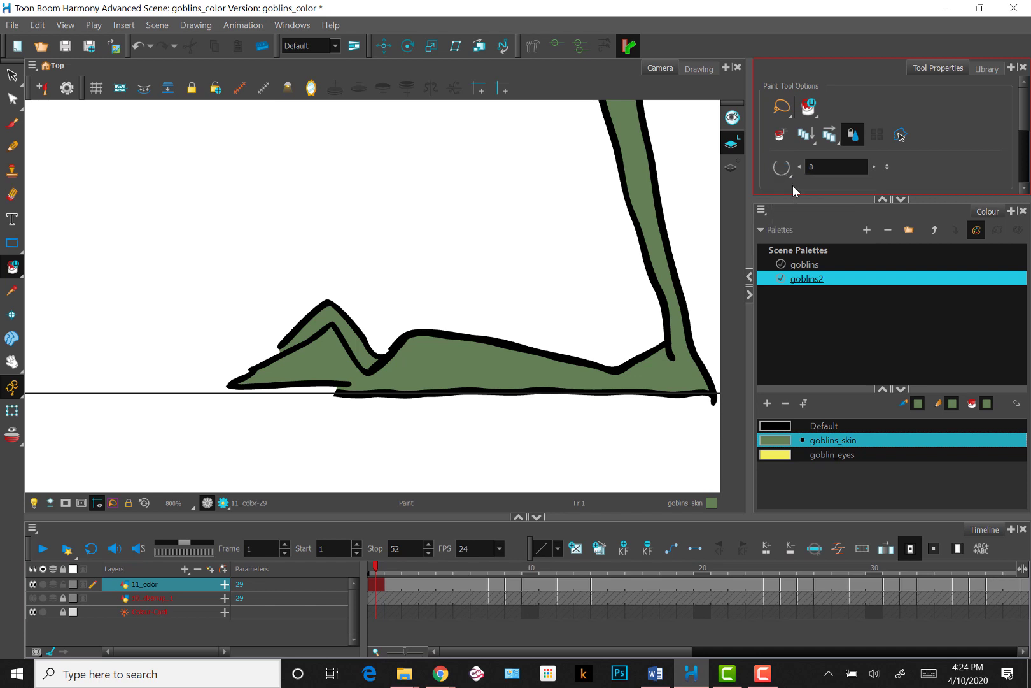
pyautogui.hotkey('ctrl', 'z')
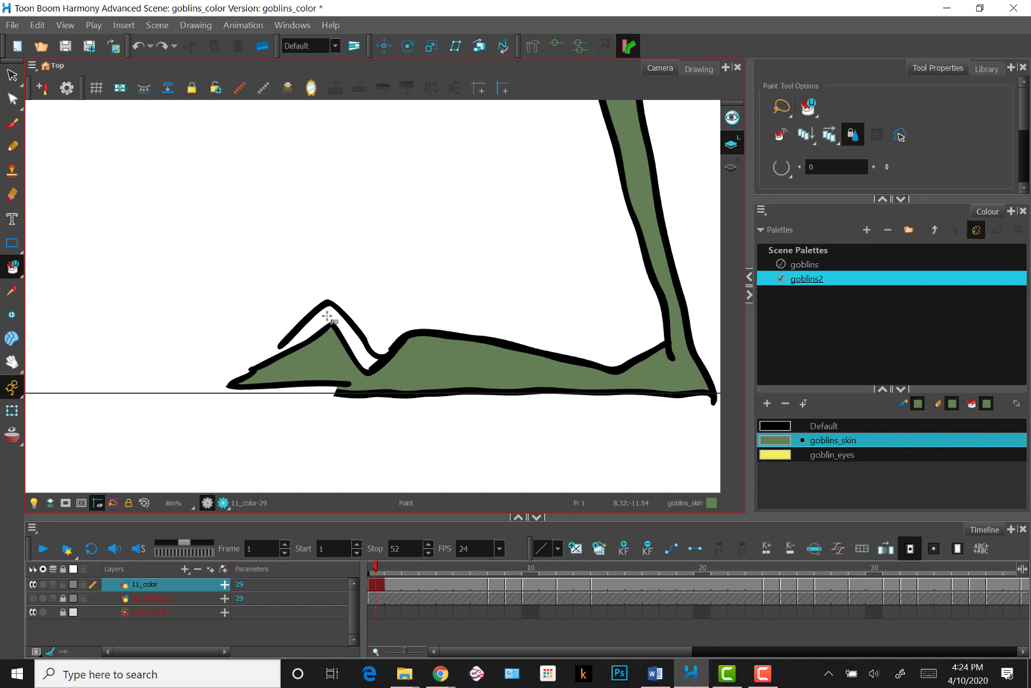
# Refill the left foot's raised toe with the gap-closing value at 8, and undo that fill.
pyautogui.click(791, 175)
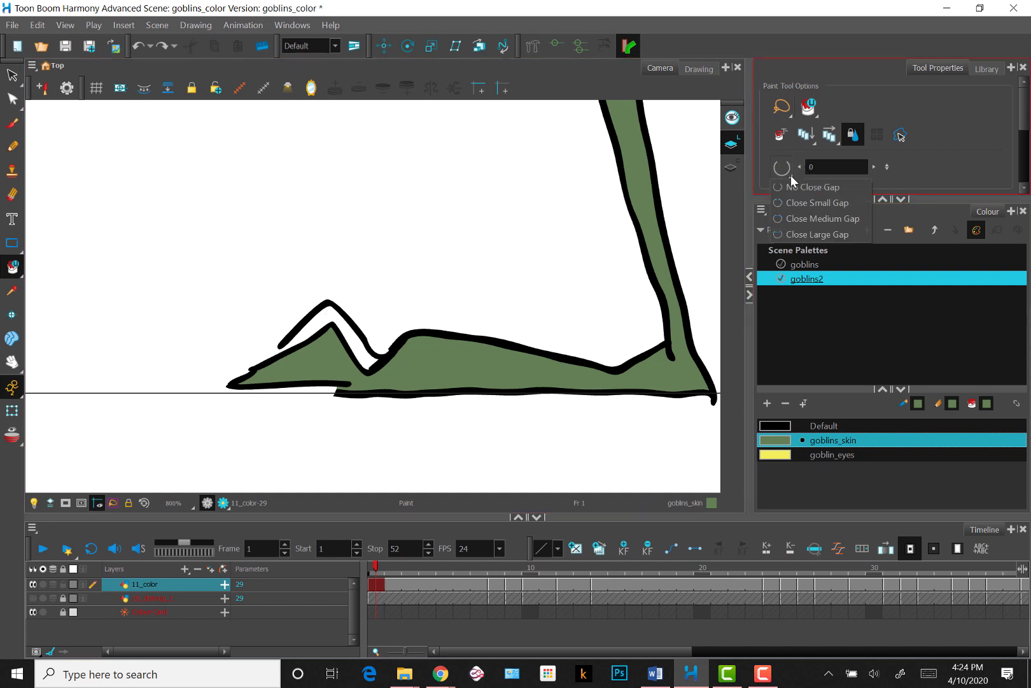
pyautogui.click(799, 218)
pyautogui.click(328, 315)
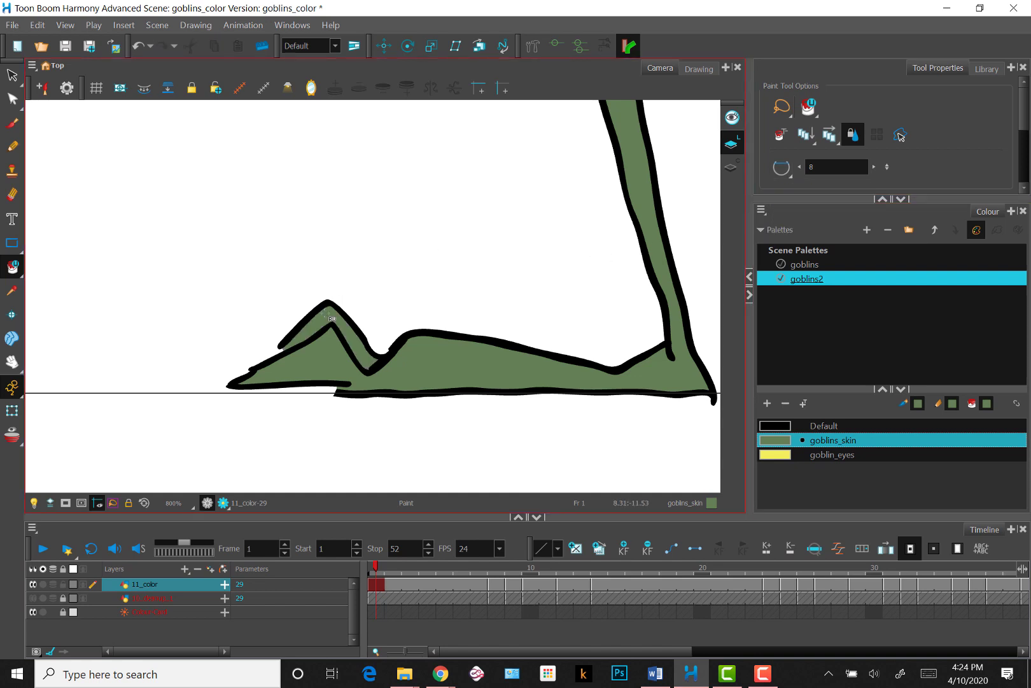
pyautogui.hotkey('ctrl', 'z')
pyautogui.scroll(-5, 527, 383)
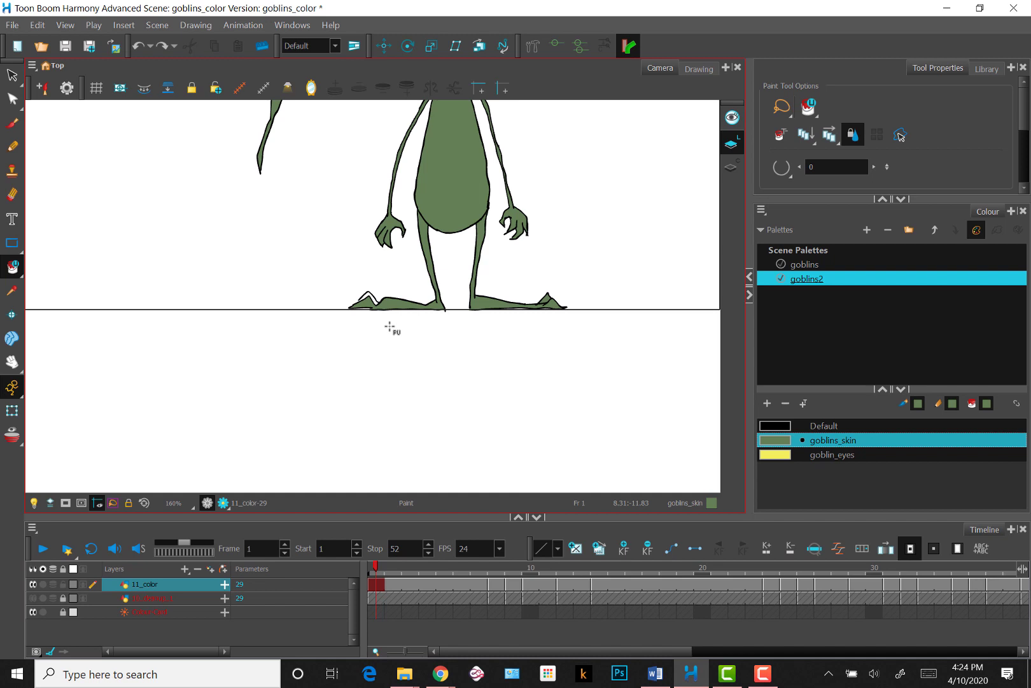
# Set the paint tool to Close Small Gap and fill the left foot's open raised toe with goblins_skin.
pyautogui.moveTo(791, 176); pyautogui.dragTo(792, 202)
pyautogui.click(367, 297)
pyautogui.scroll(10, 387, 320)
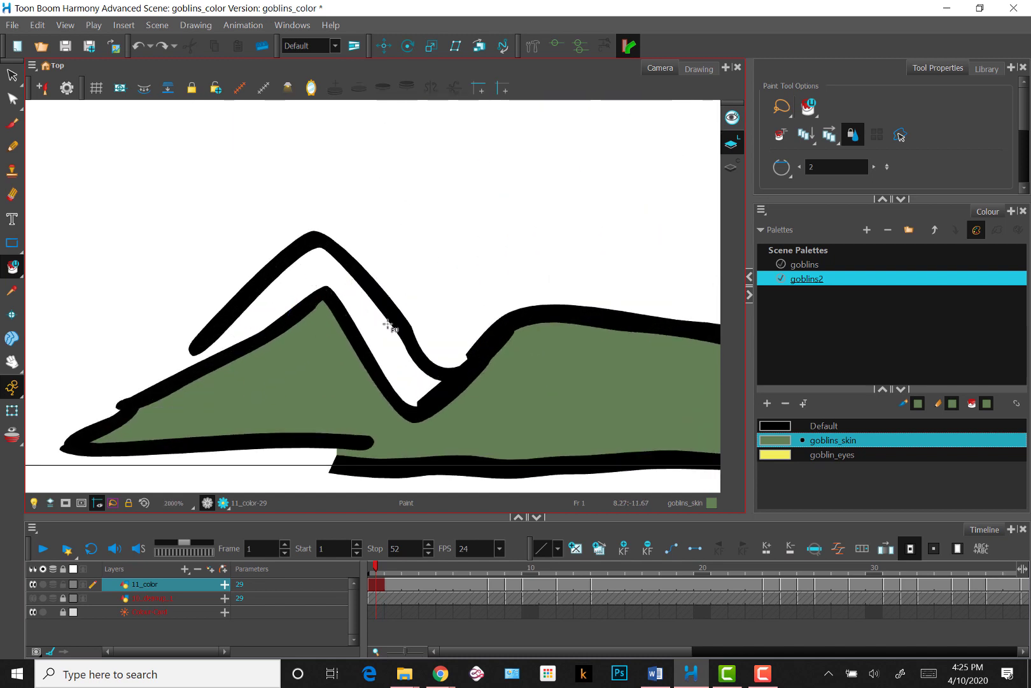
pyautogui.scroll(-10, 389, 326)
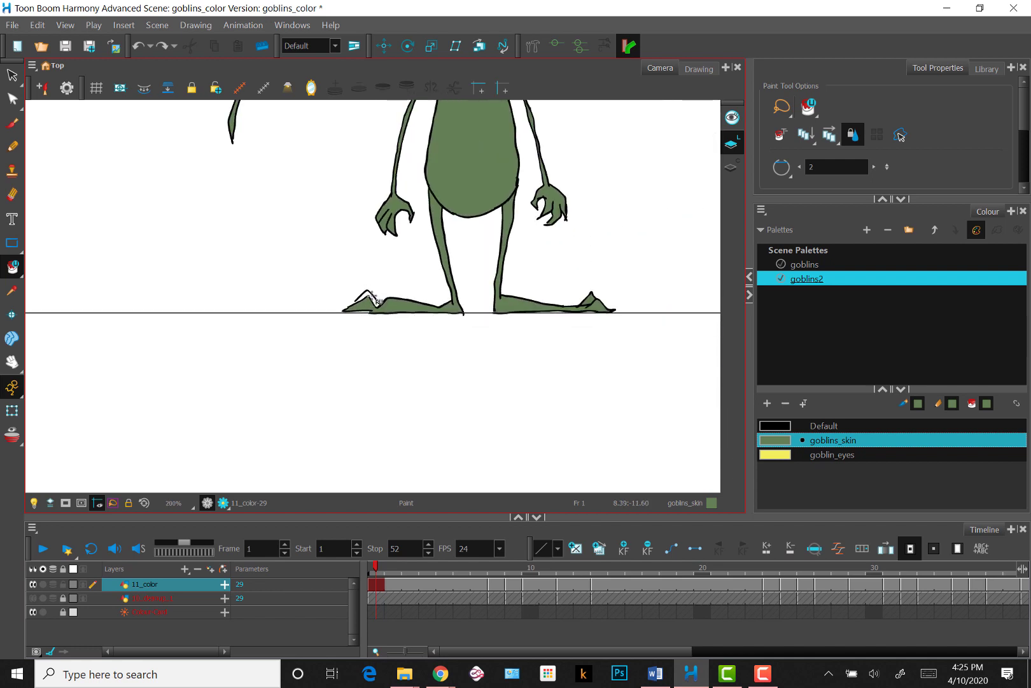
pyautogui.click(370, 296)
pyautogui.press('F10')
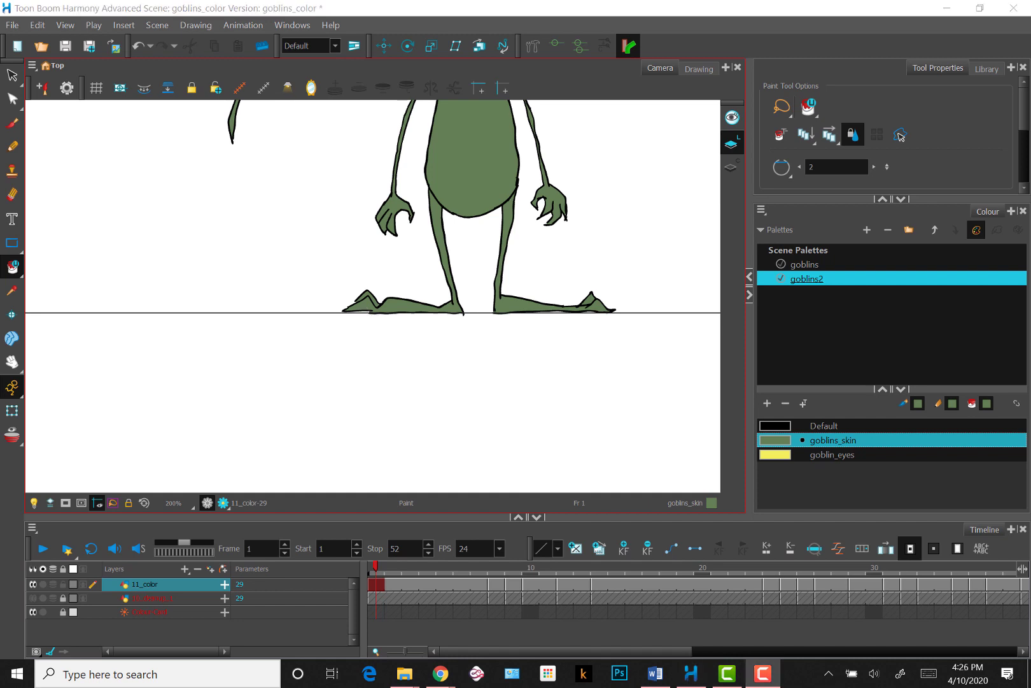
# Set the paint tool to Close Large Gap and fill the goblin's head, torso and right leg on frame 8 with goblins_skin.
pyautogui.click(791, 173)
pyautogui.click(822, 234)
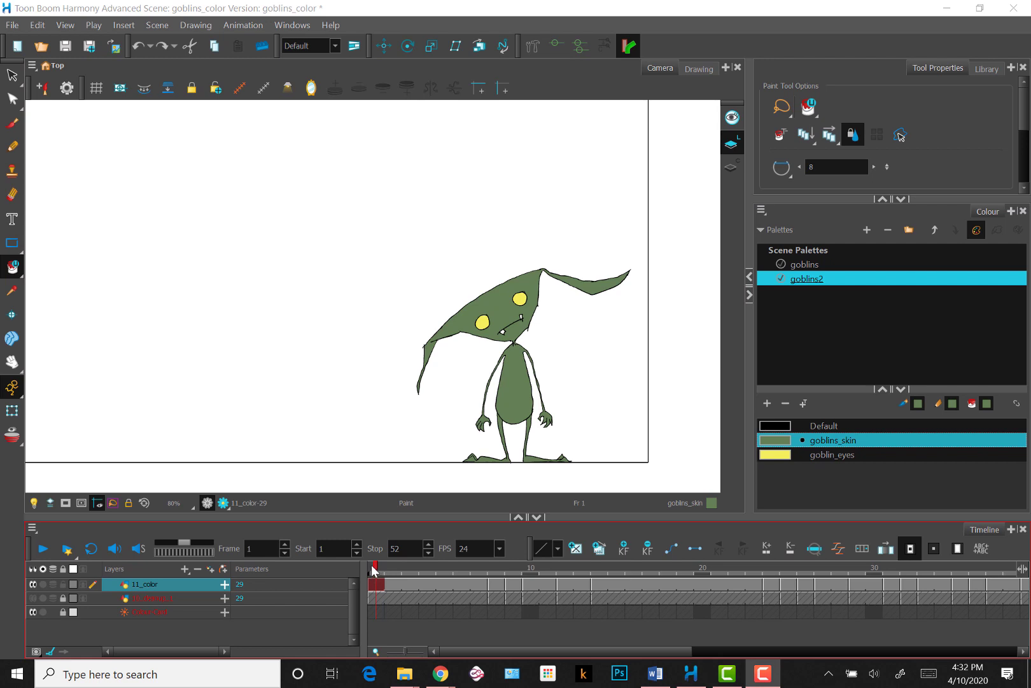
pyautogui.click(496, 568)
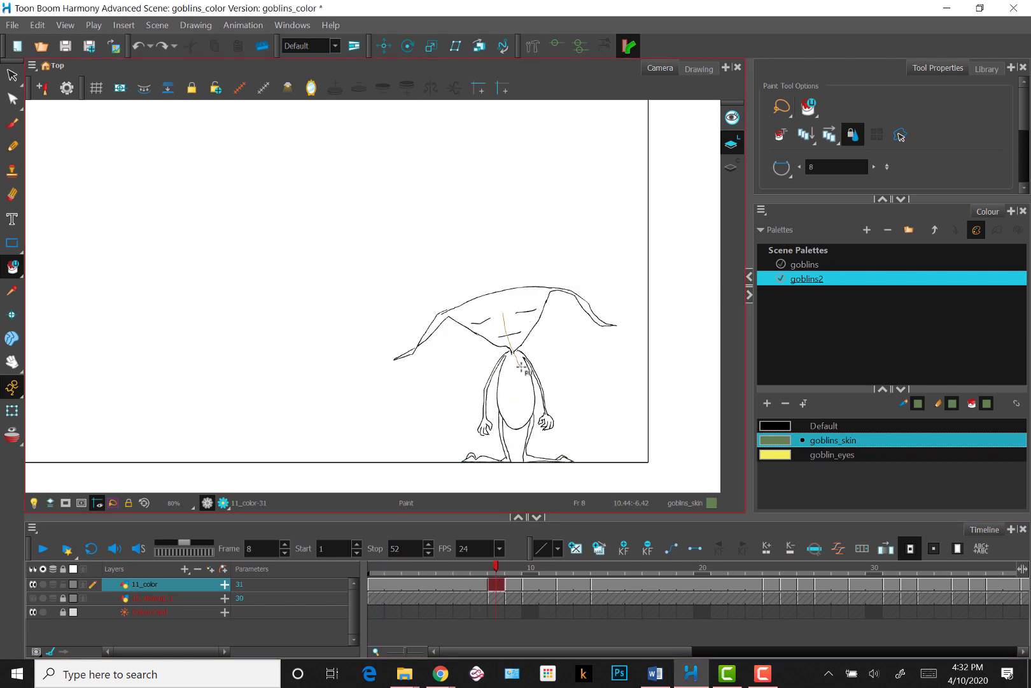
pyautogui.click(536, 307)
pyautogui.click(520, 413)
pyautogui.click(531, 460)
pyautogui.scroll(2, 562, 444)
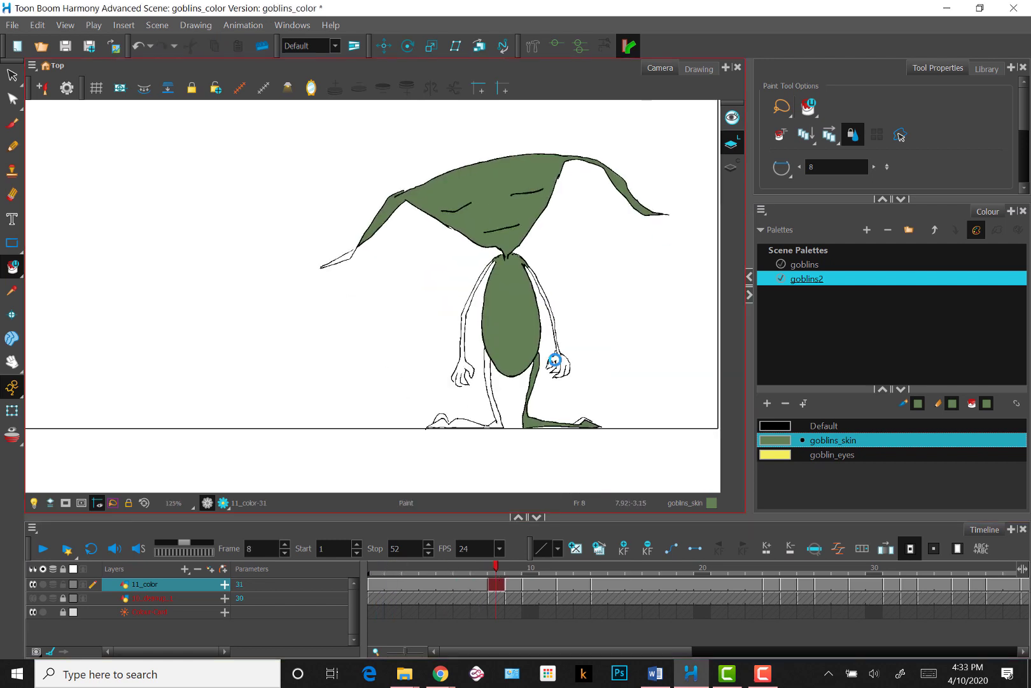
# Fill the arms, hands, remaining leg and toes of the frame 8 goblin with goblins_skin.
pyautogui.click(554, 359)
pyautogui.click(470, 331)
pyautogui.click(491, 366)
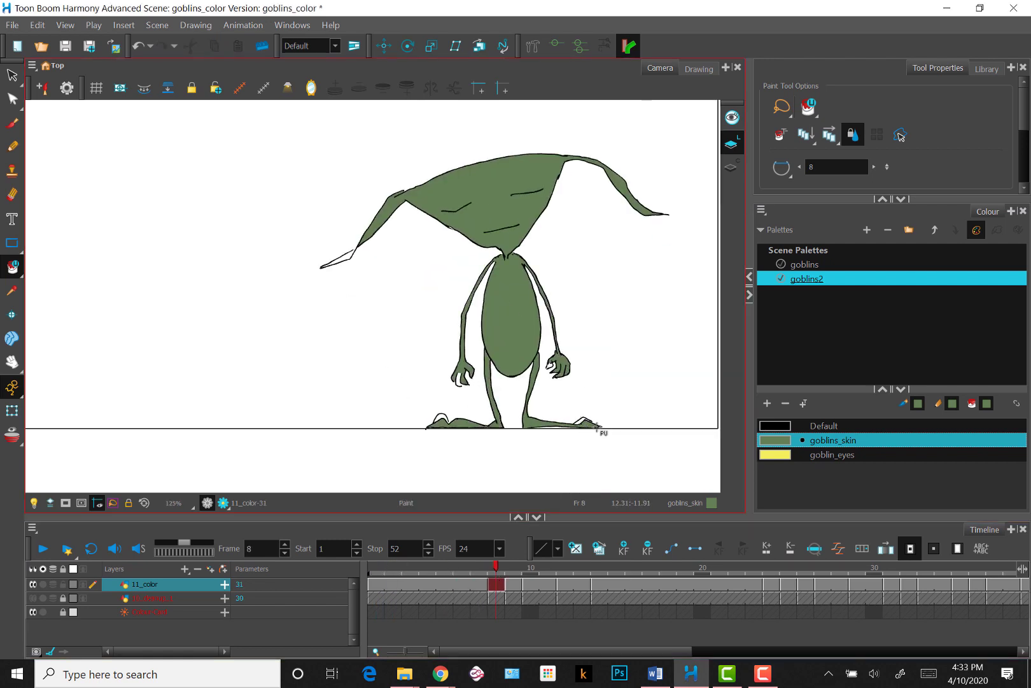
pyautogui.scroll(1, 597, 426)
pyautogui.scroll(1, 380, 275)
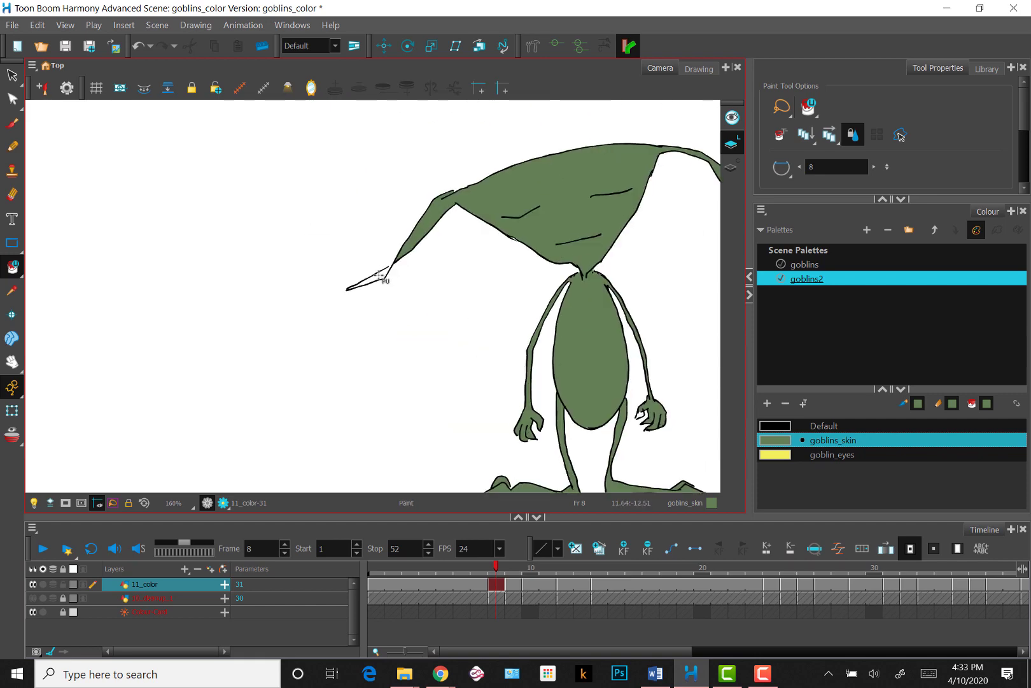
pyautogui.scroll(-2, 594, 350)
# Return to frame 7 and change the goblins_skin swatch to a bright red with hue 351.
pyautogui.press(',')
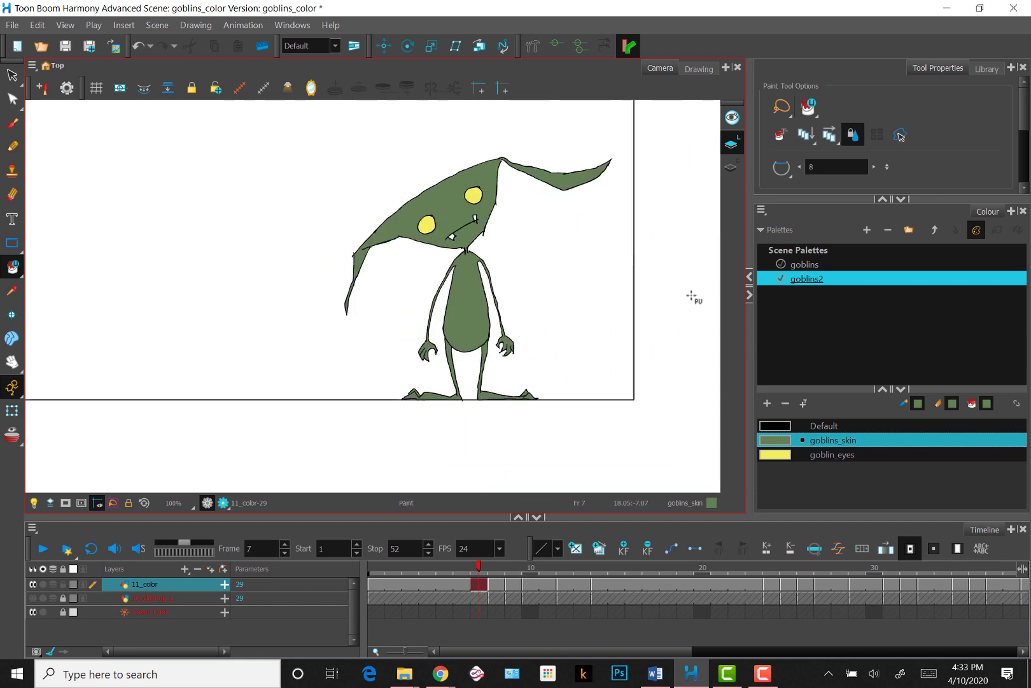
pyautogui.doubleClick(776, 440)
pyautogui.click(548, 230)
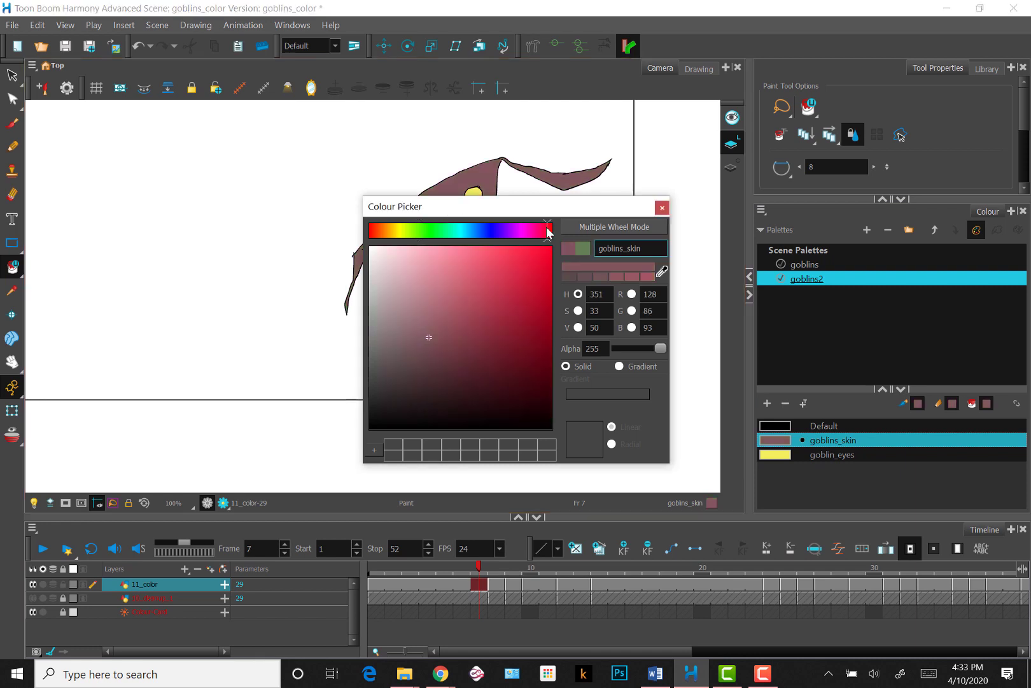
pyautogui.click(516, 267)
pyautogui.click(662, 208)
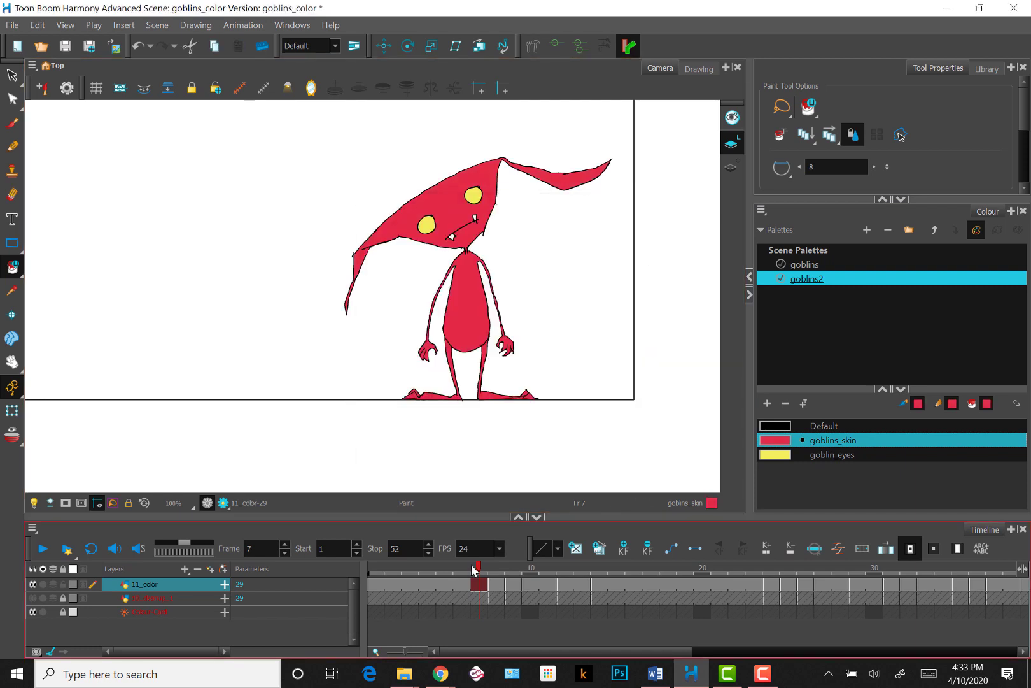
# Hide the 11_color layer, show the 10_cleanup_1 layer and duplicate it.
pyautogui.moveTo(483, 566)
pyautogui.mouseDown()
pyautogui.moveTo(513, 569)
pyautogui.moveTo(488, 581)
pyautogui.mouseUp()
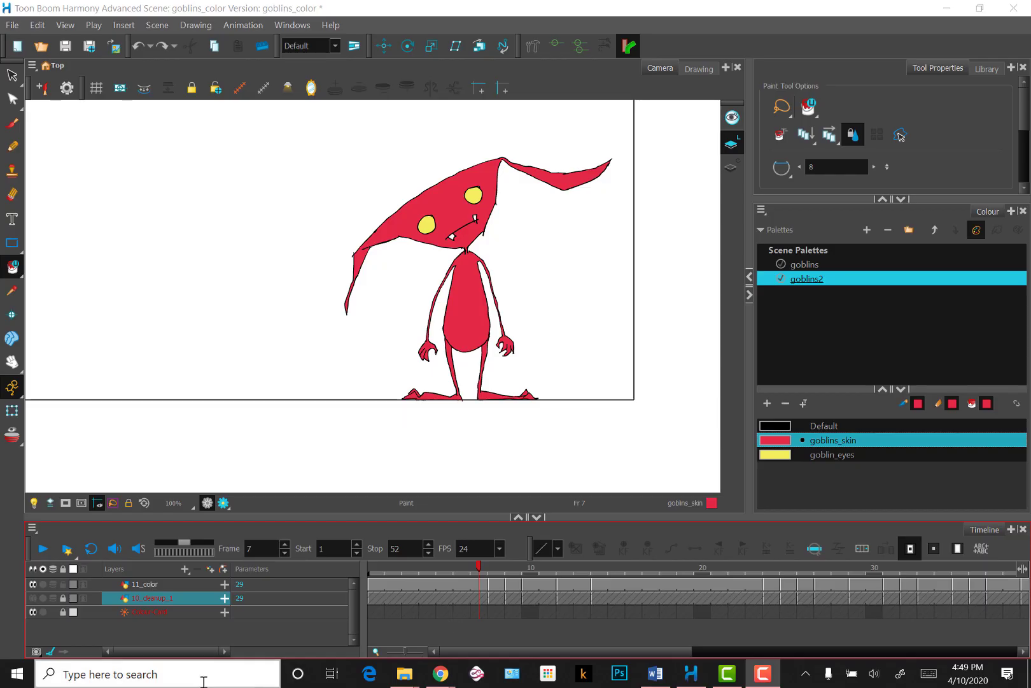
pyautogui.click(32, 584)
pyautogui.click(33, 598)
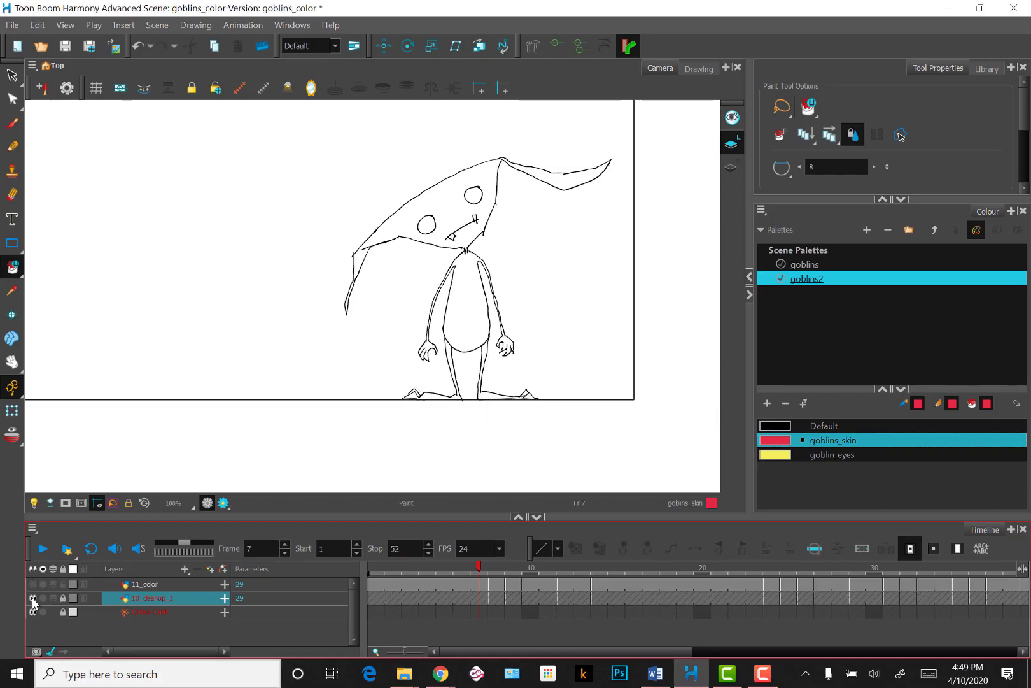
pyautogui.rightClick(147, 605)
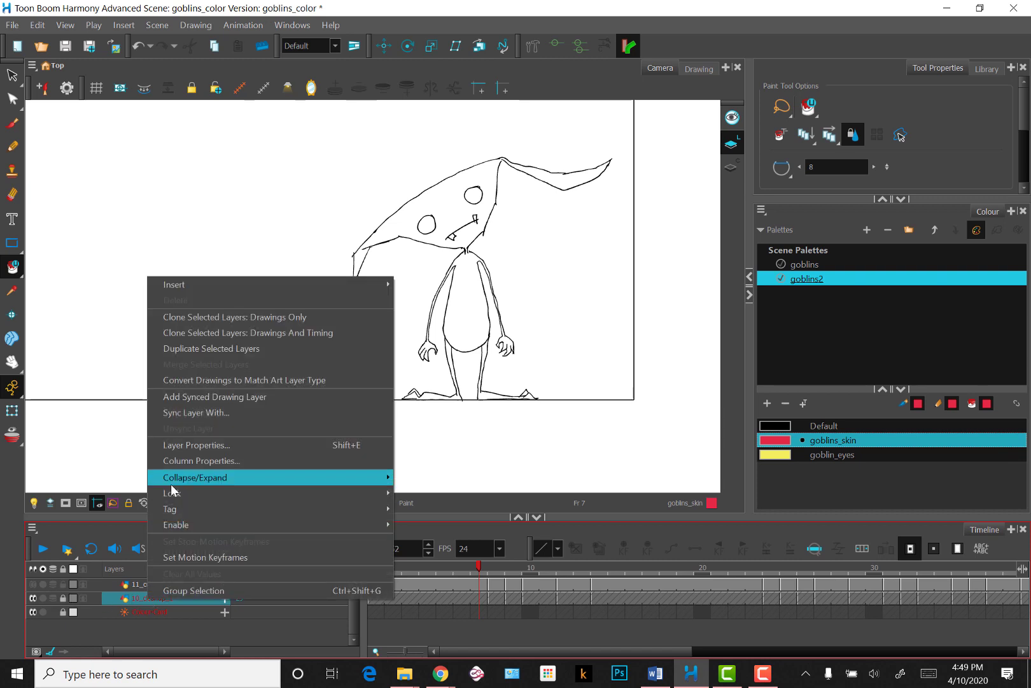
pyautogui.click(195, 358)
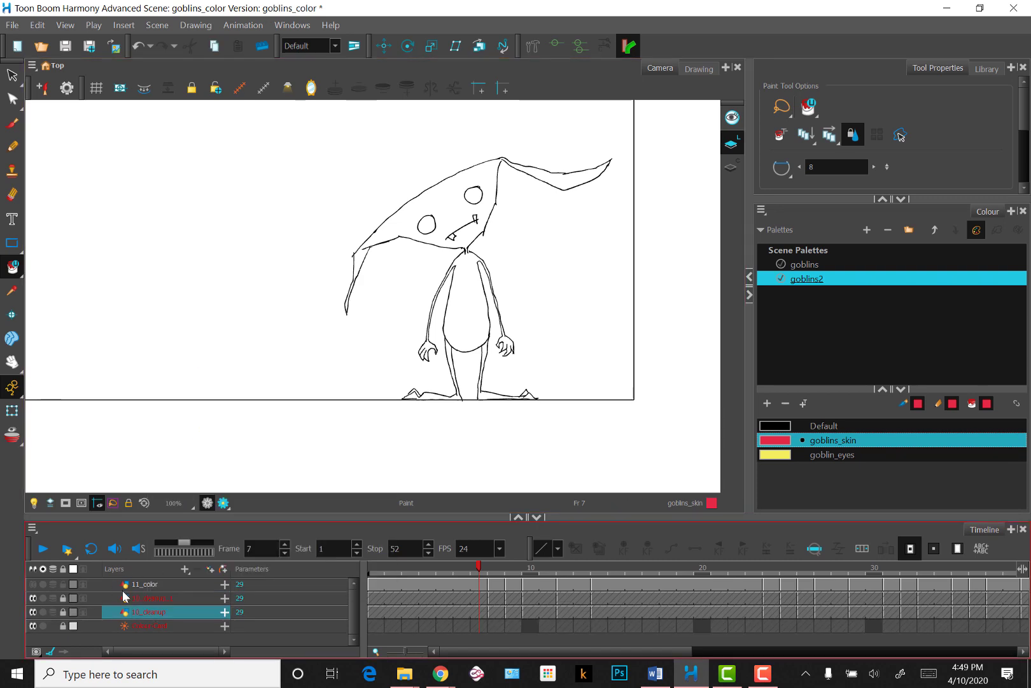
# Move the 11_color layer directly below 10_cleanup_1, lock and hide it, and unlock 10_cleanup_1.
pyautogui.click(153, 599)
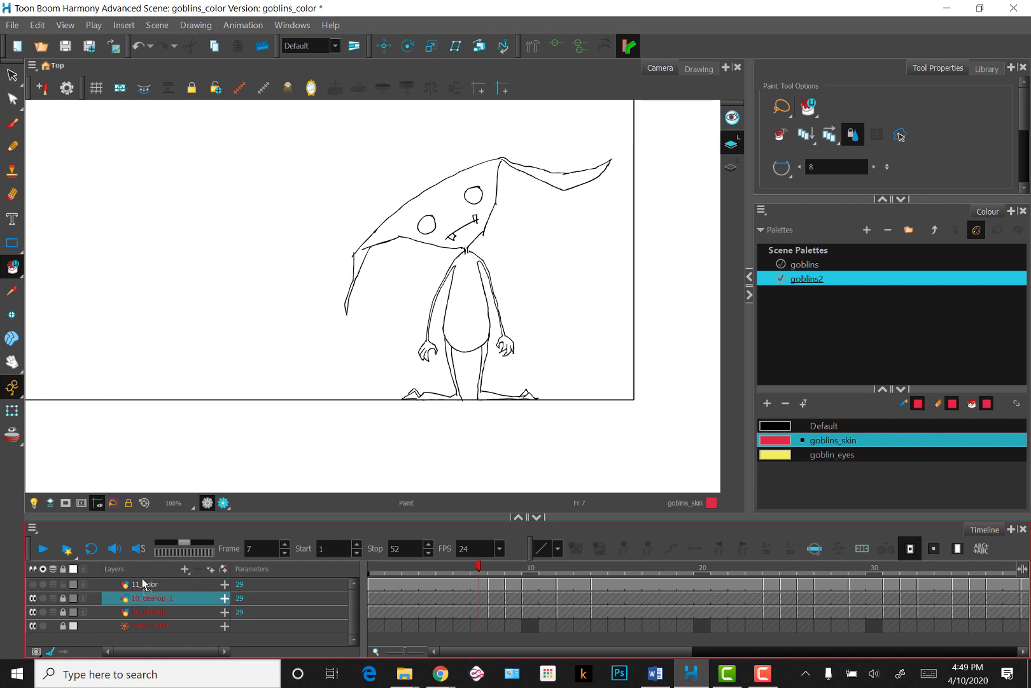
pyautogui.moveTo(127, 583); pyautogui.dragTo(117, 624)
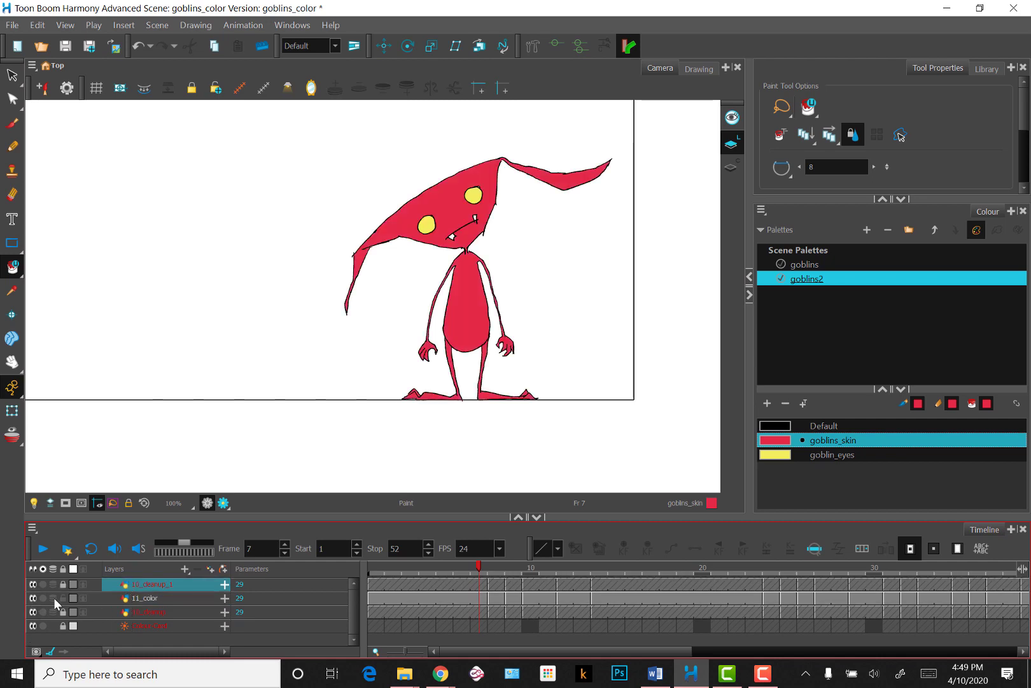
pyautogui.click(33, 598)
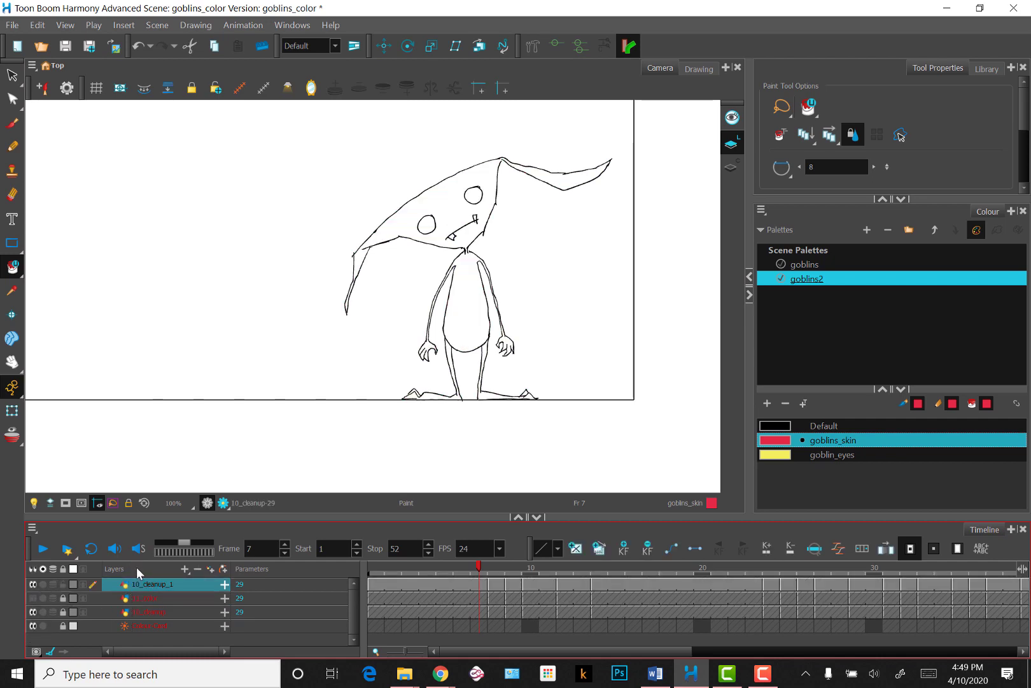
# Rename the 10_cleanup_1 layer to 12_color in its layer properties.
pyautogui.rightClick(143, 584)
pyautogui.click(195, 428)
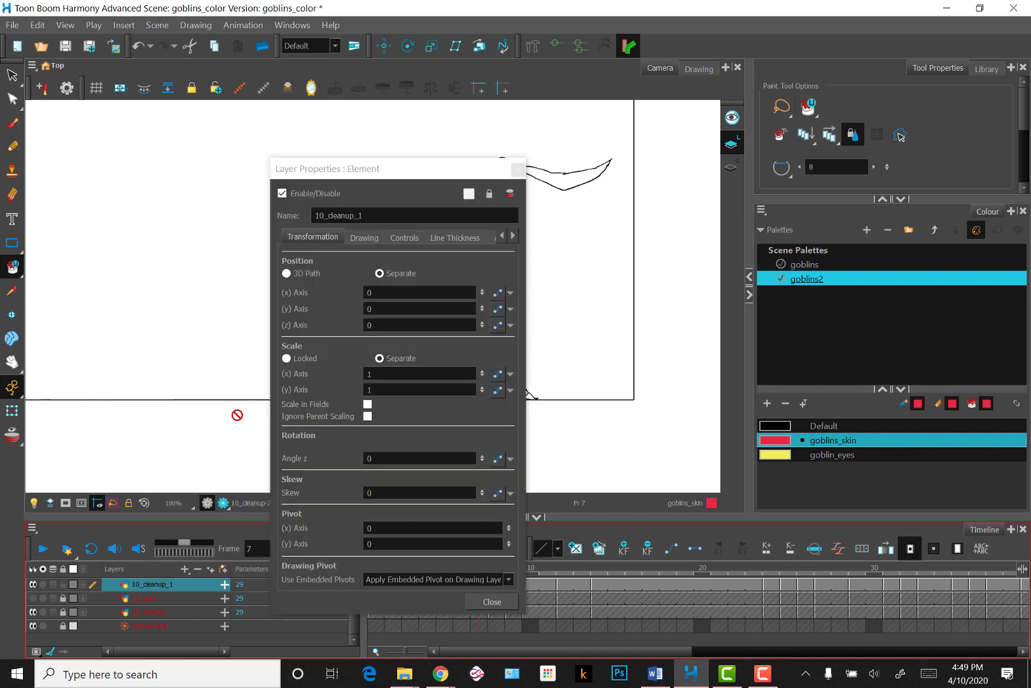
pyautogui.doubleClick(315, 215)
pyautogui.write('12_co')
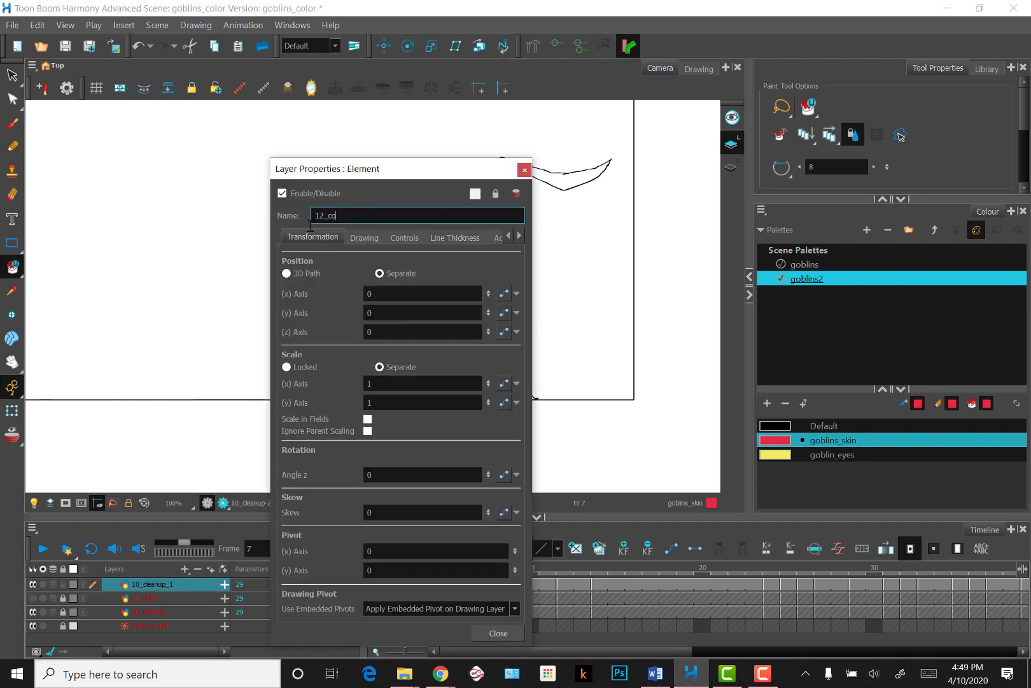
pyautogui.write('lor')
pyautogui.press('Return')
pyautogui.click(498, 633)
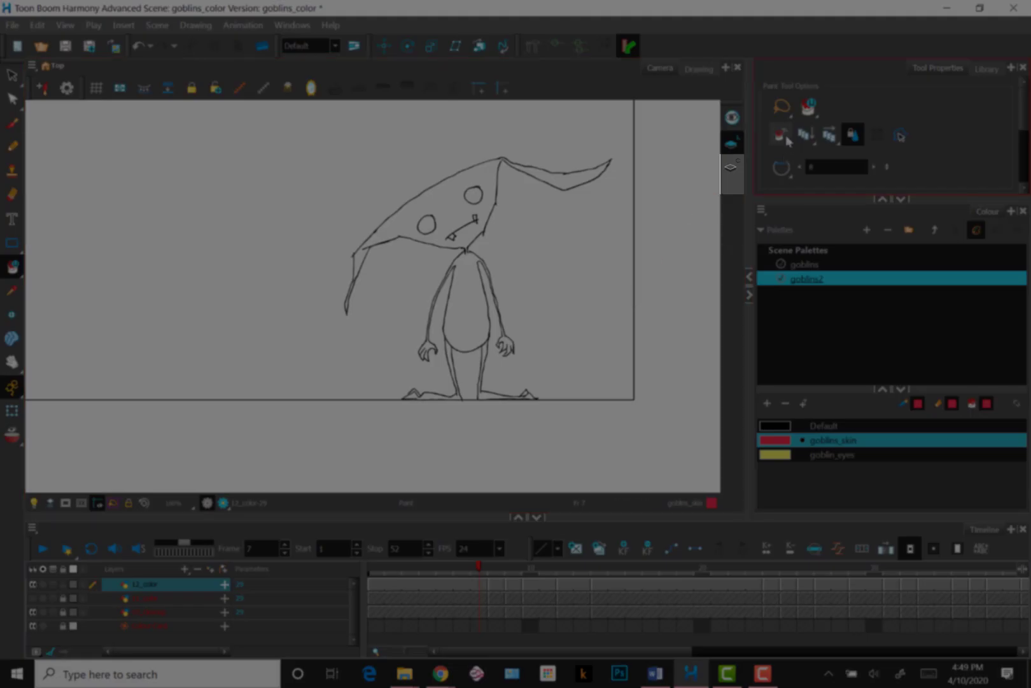
# Switch the 12_color layer to its Colour Art and create colour art from the line art at frame 7.
pyautogui.click(736, 165)
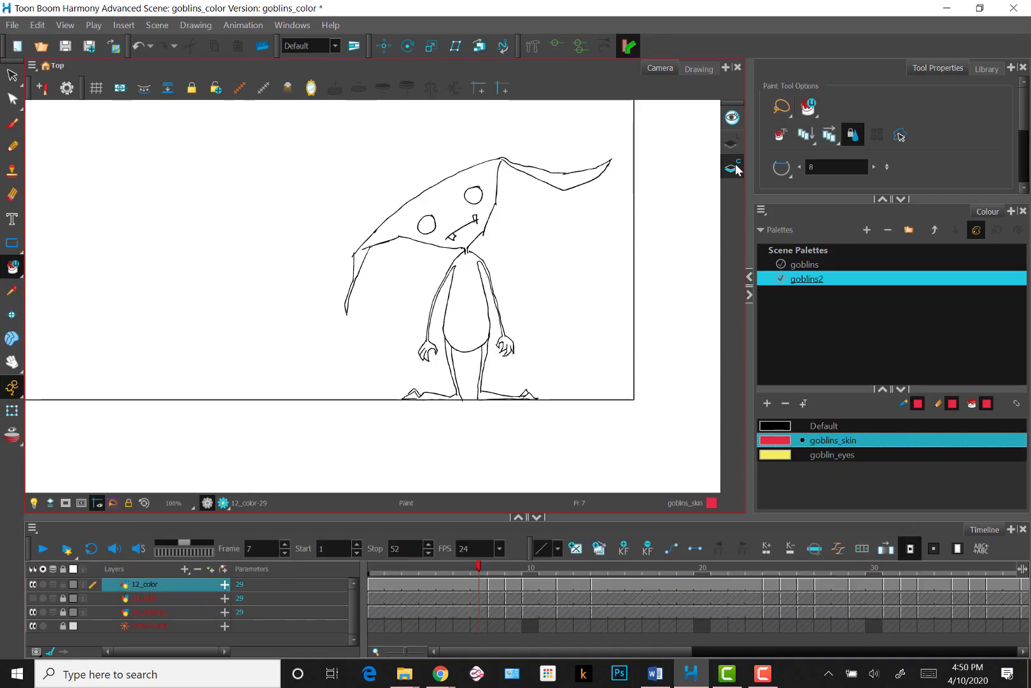
pyautogui.click(736, 167)
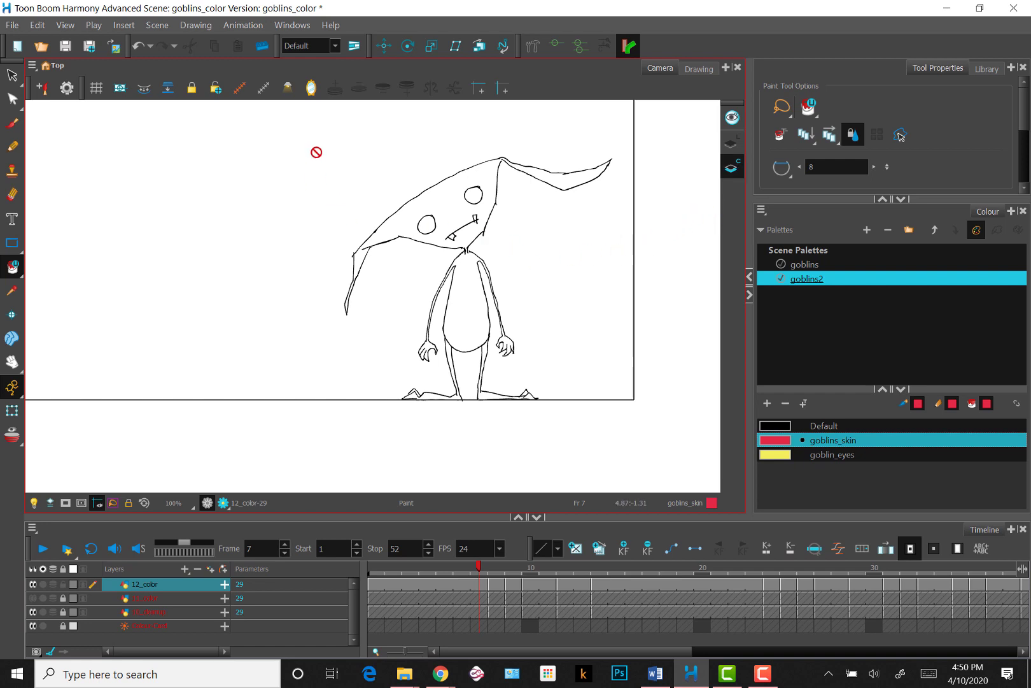
pyautogui.click(146, 89)
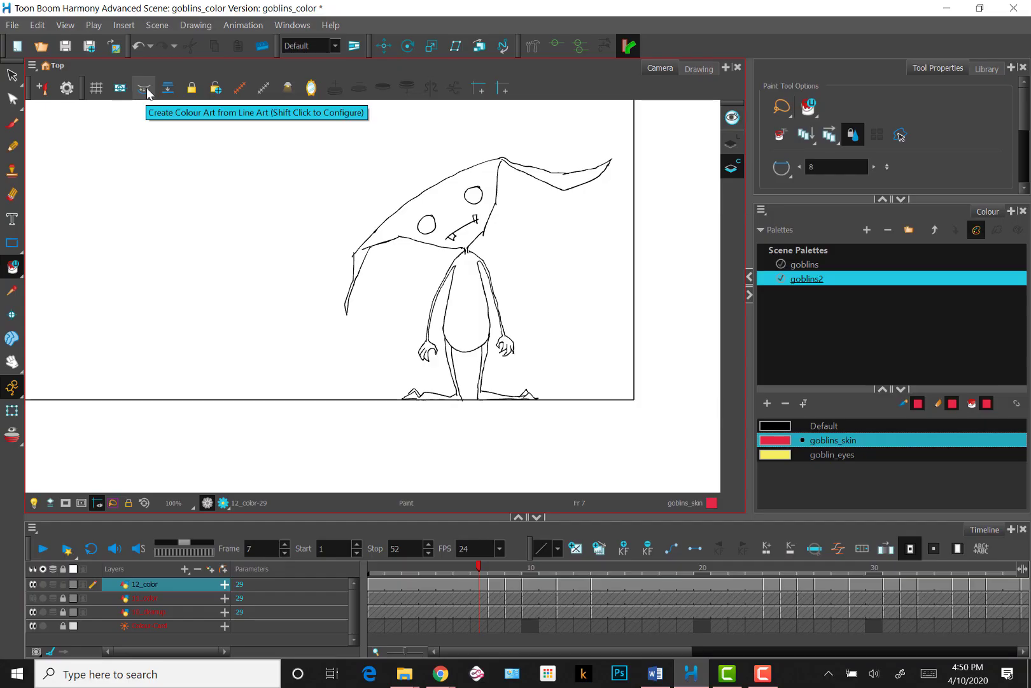
pyautogui.click(145, 88)
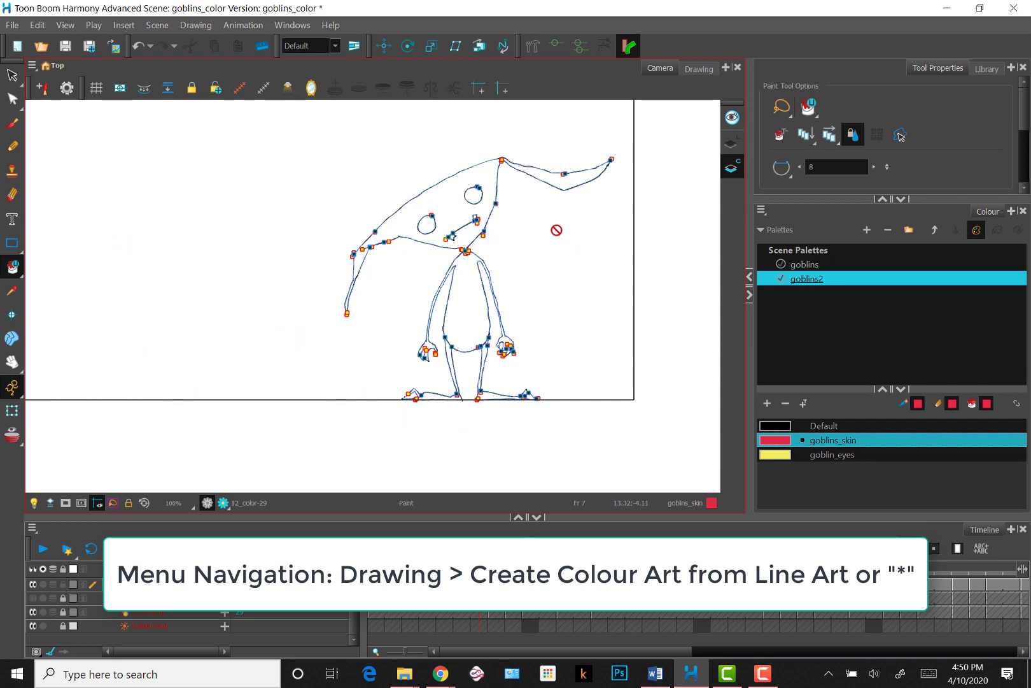
# Go to frame 3 and paint the goblin's head, long ear and body with goblins_skin.
pyautogui.scroll(5, 558, 227)
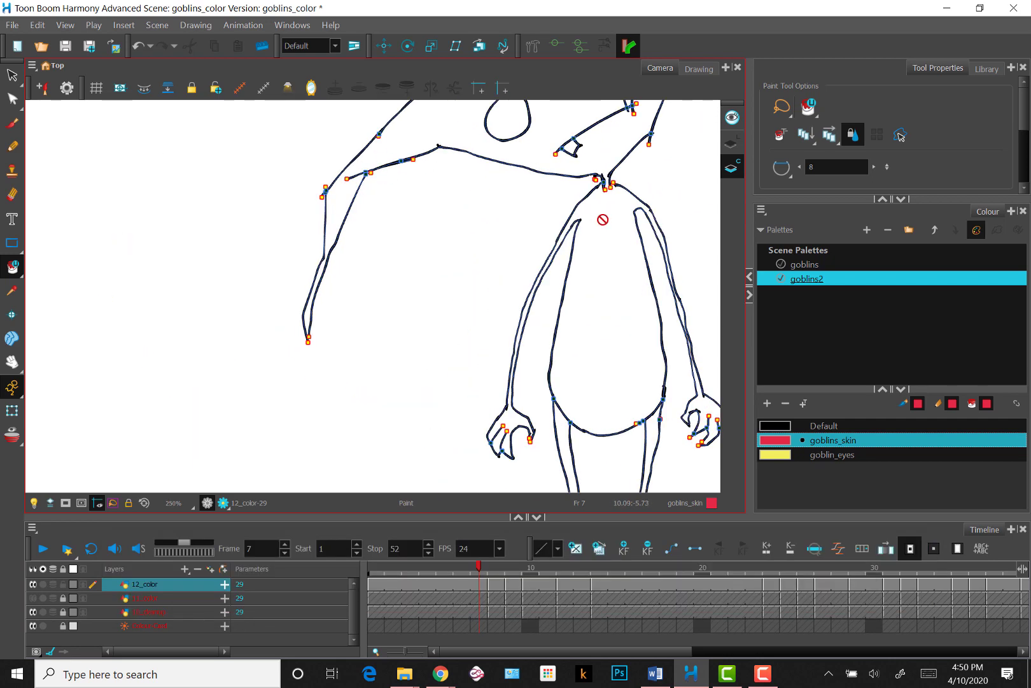
pyautogui.moveTo(604, 216); pyautogui.dragTo(379, 405)
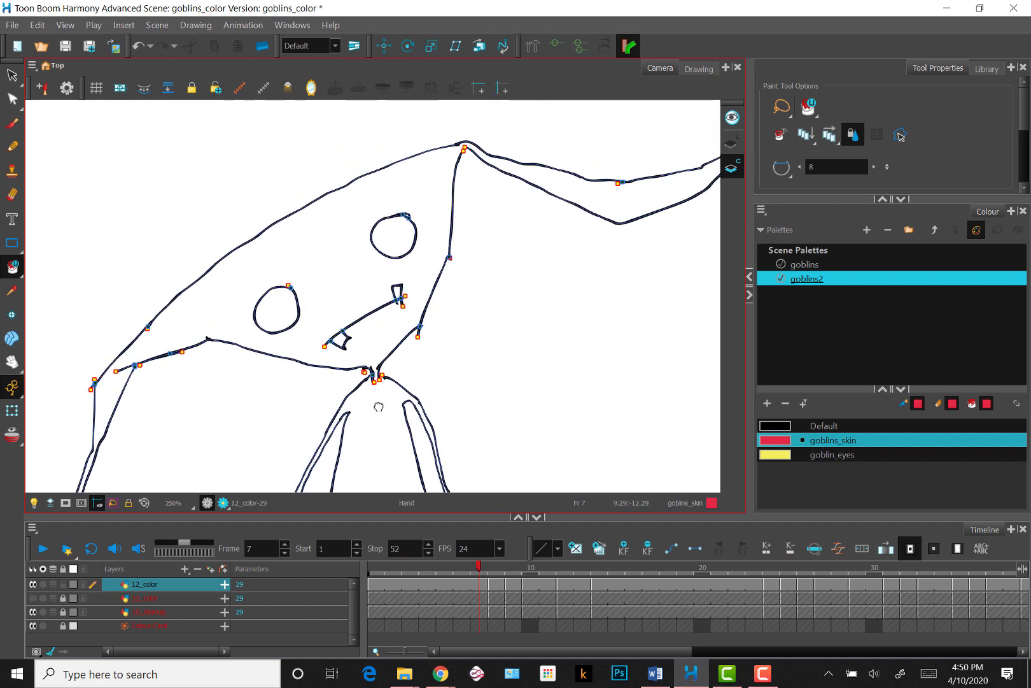
pyautogui.moveTo(446, 391); pyautogui.dragTo(464, 343)
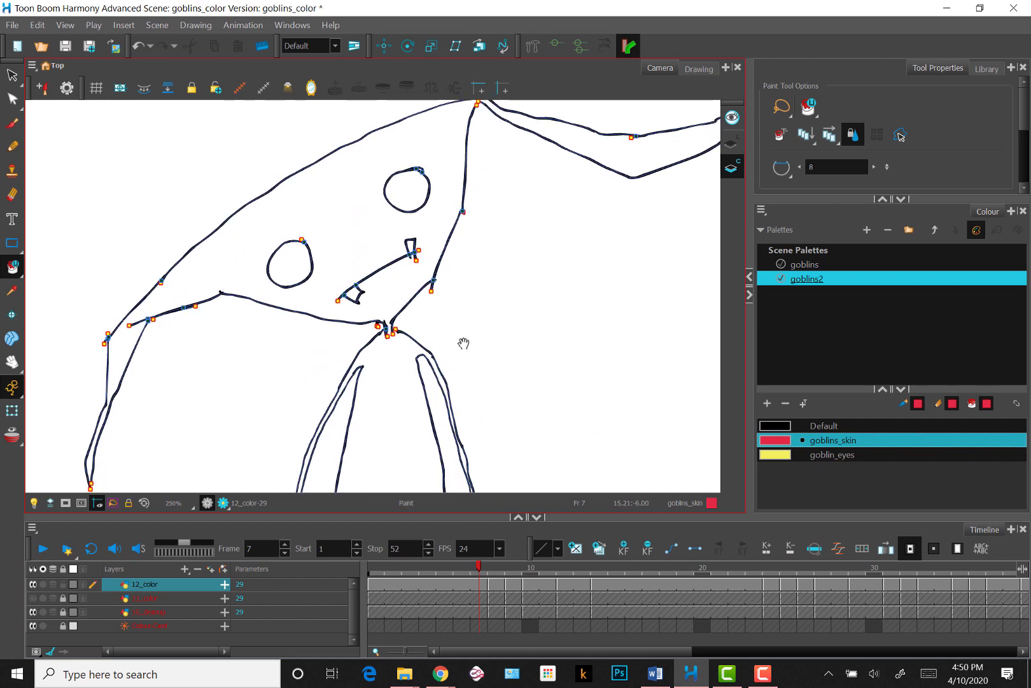
pyautogui.click(463, 572)
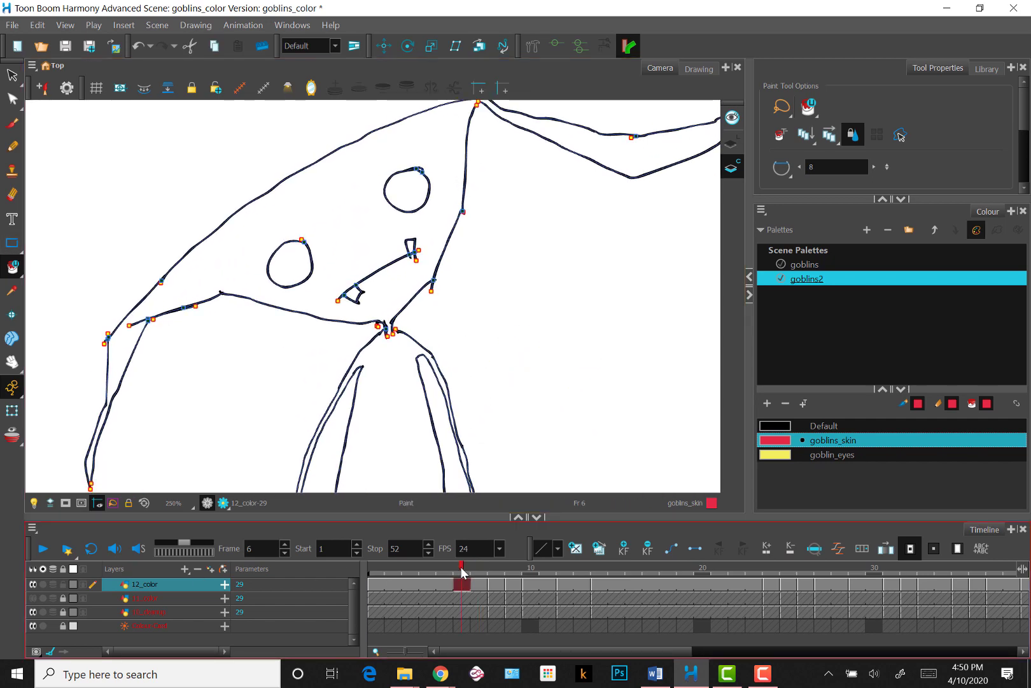
pyautogui.moveTo(463, 572); pyautogui.dragTo(410, 572)
pyautogui.press('2')
pyautogui.press('2')
pyautogui.click(357, 218)
pyautogui.click(513, 208)
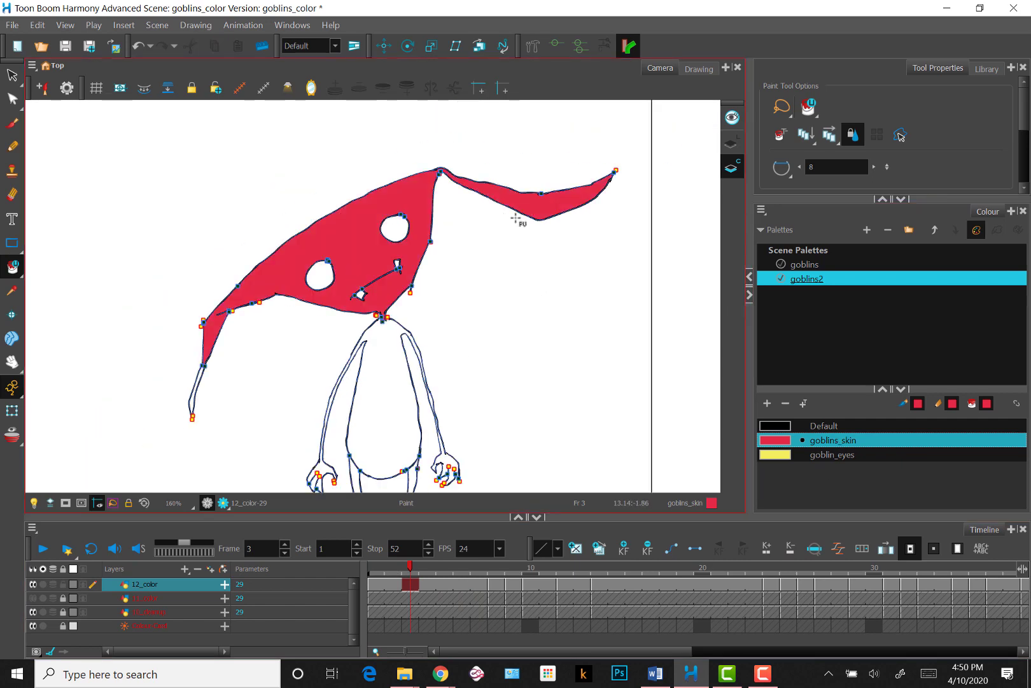
pyautogui.click(382, 369)
# Change the goblins_skin swatch to a dark, muted green with hue 134.
pyautogui.doubleClick(774, 440)
pyautogui.click(437, 230)
pyautogui.click(422, 293)
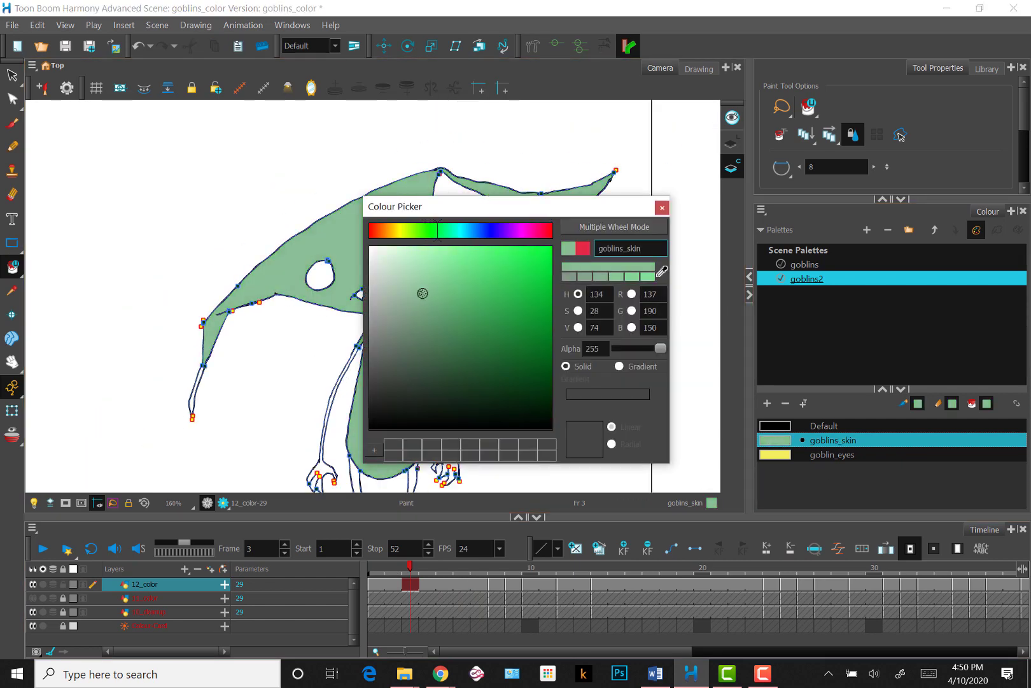
pyautogui.moveTo(422, 293); pyautogui.dragTo(422, 338)
pyautogui.click(663, 208)
# Paint both of the goblin's eyes at frame 3 with goblin_eyes.
pyautogui.click(828, 454)
pyautogui.click(320, 275)
pyautogui.click(395, 227)
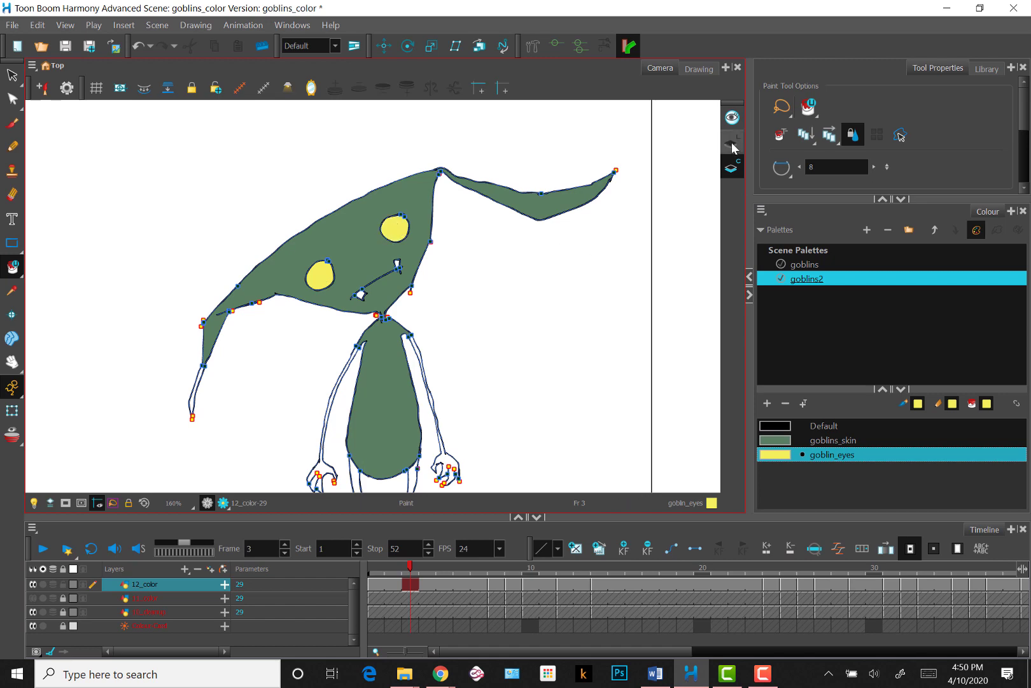
# At frame 8, create colour art from the line art and paint the goblin's head and body with goblins_skin.
pyautogui.press('.')
pyautogui.press('.')
pyautogui.press('.')
pyautogui.press('.')
pyautogui.press('.')
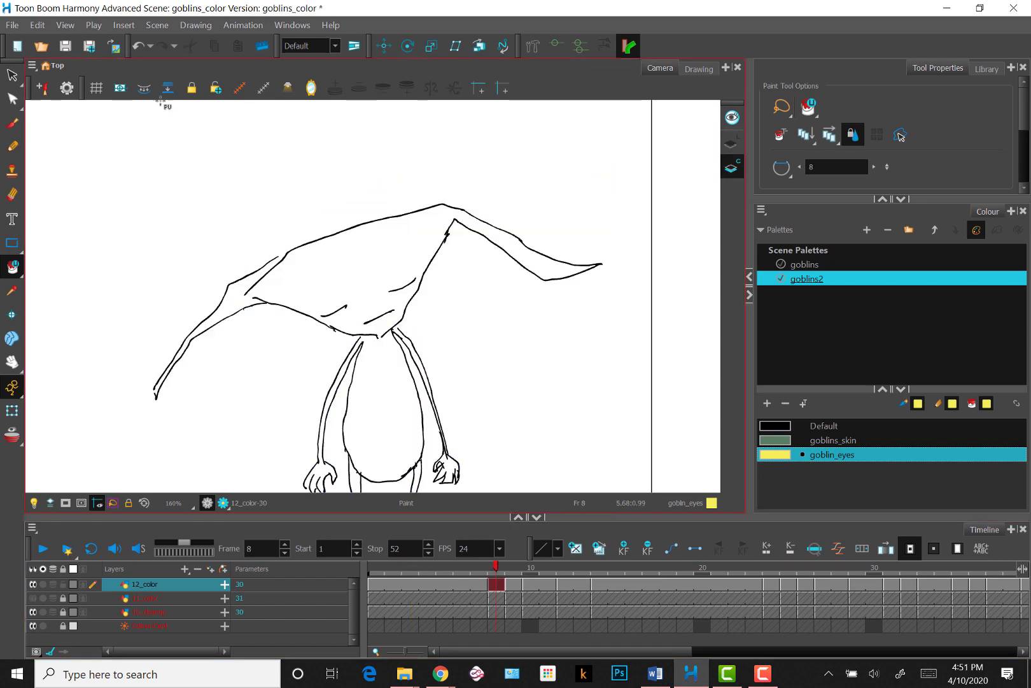
pyautogui.click(828, 439)
pyautogui.scroll(2, 392, 319)
pyautogui.scroll(-2, 421, 232)
pyautogui.click(369, 268)
pyautogui.click(353, 363)
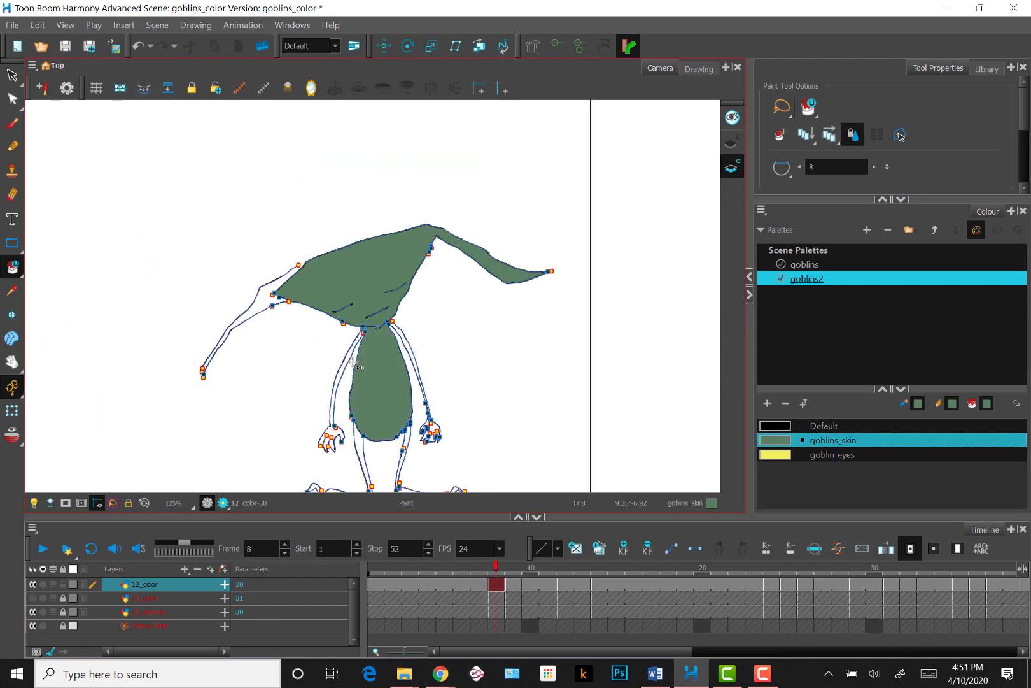
# Use the Close Gap tool to close the left ear's outline at its upper edge, underside and tip.
pyautogui.scroll(5, 353, 363)
pyautogui.scroll(-5, 354, 363)
pyautogui.scroll(-1, 327, 329)
pyautogui.scroll(1, 340, 299)
pyautogui.scroll(6, 341, 299)
pyautogui.moveTo(194, 262); pyautogui.dragTo(435, 320)
pyautogui.scroll(1, 291, 300)
pyautogui.scroll(1, 292, 290)
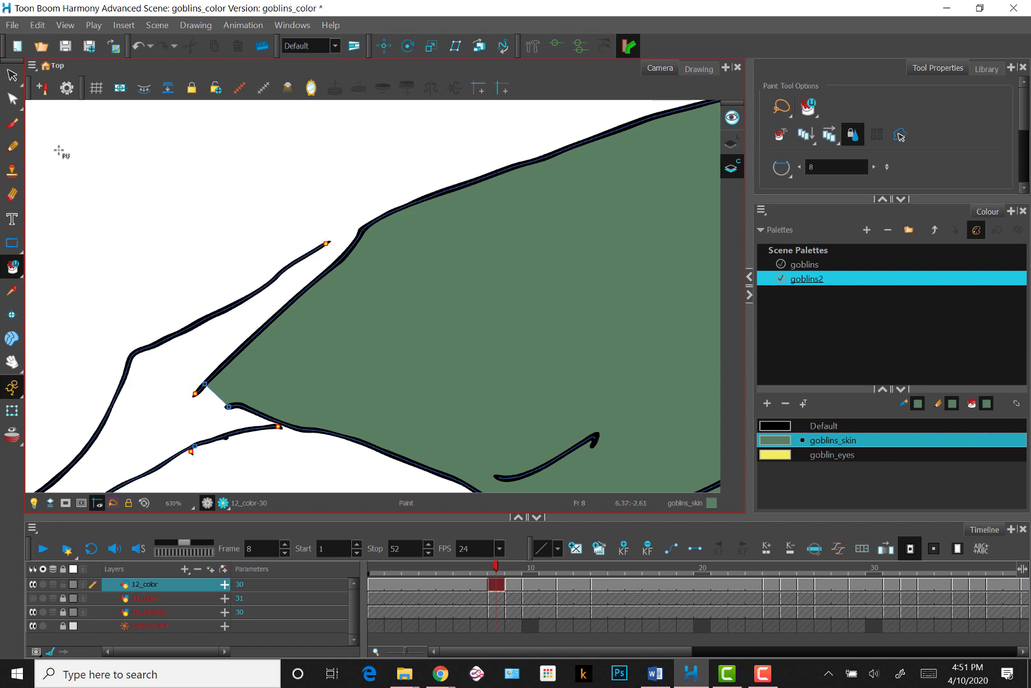
pyautogui.click(13, 270)
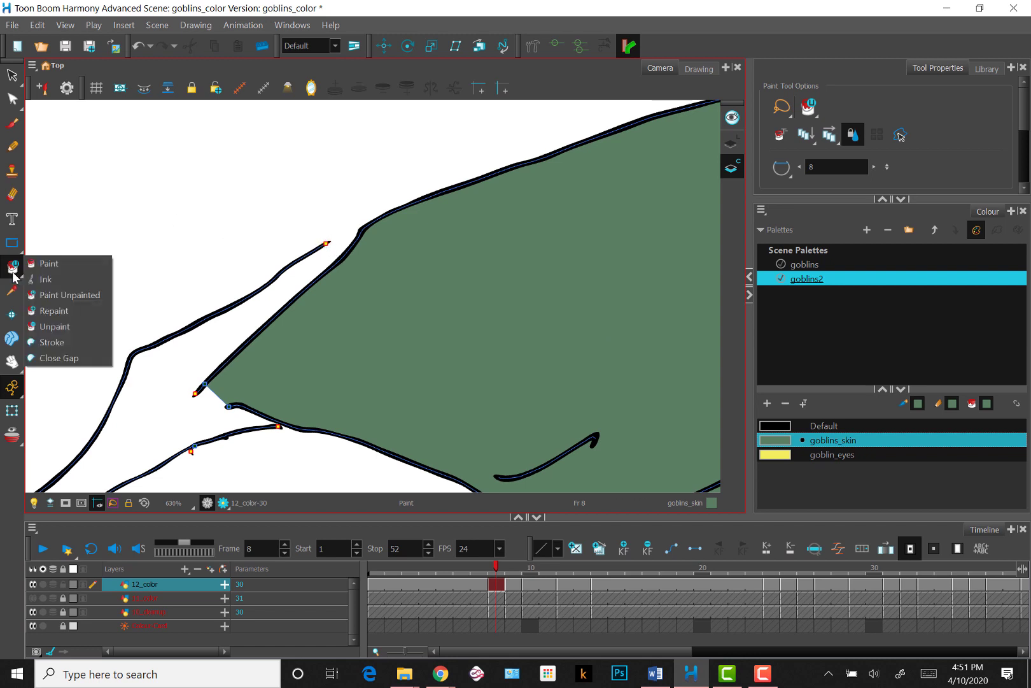
pyautogui.click(84, 361)
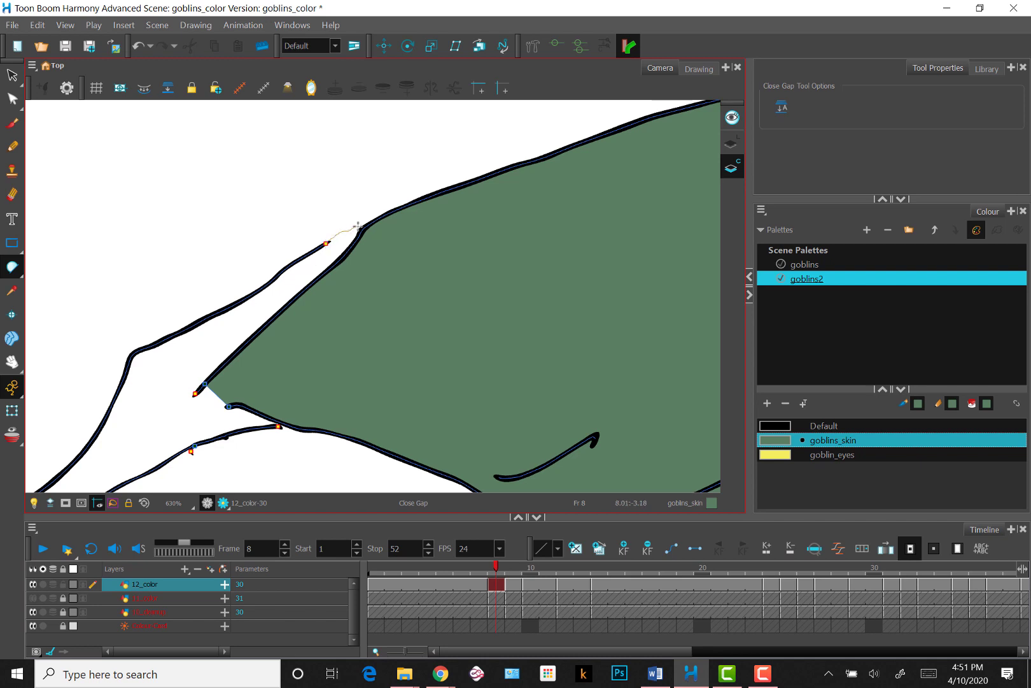
pyautogui.moveTo(358, 225); pyautogui.dragTo(363, 222)
pyautogui.scroll(-3, 382, 344)
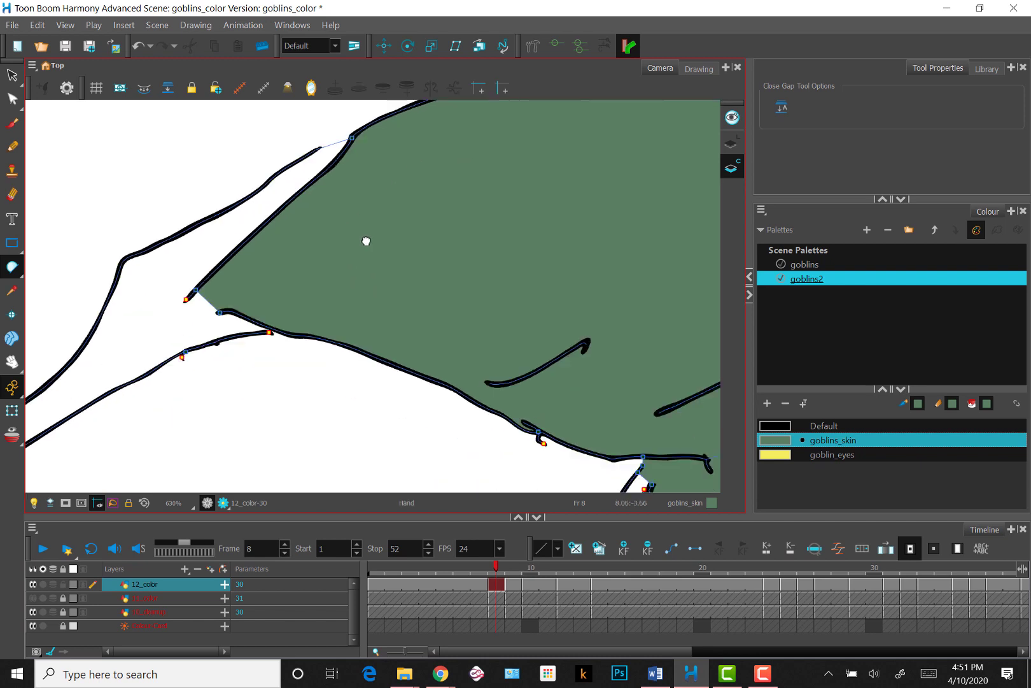
pyautogui.scroll(-3, 208, 265)
pyautogui.hscroll(-5, 160, 425)
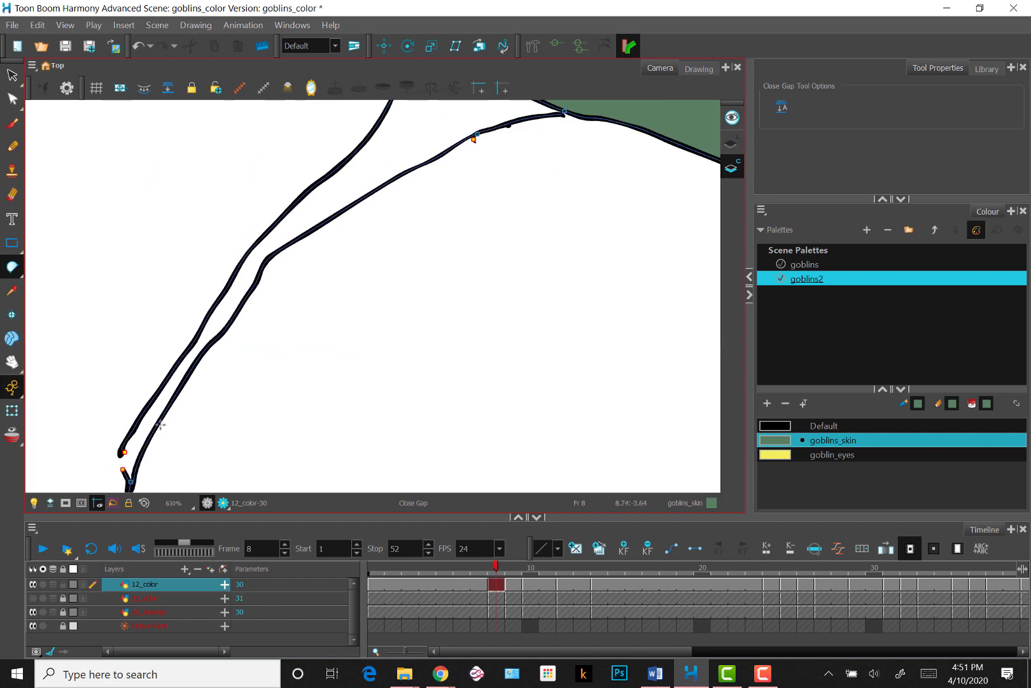
pyautogui.scroll(-3, 182, 458)
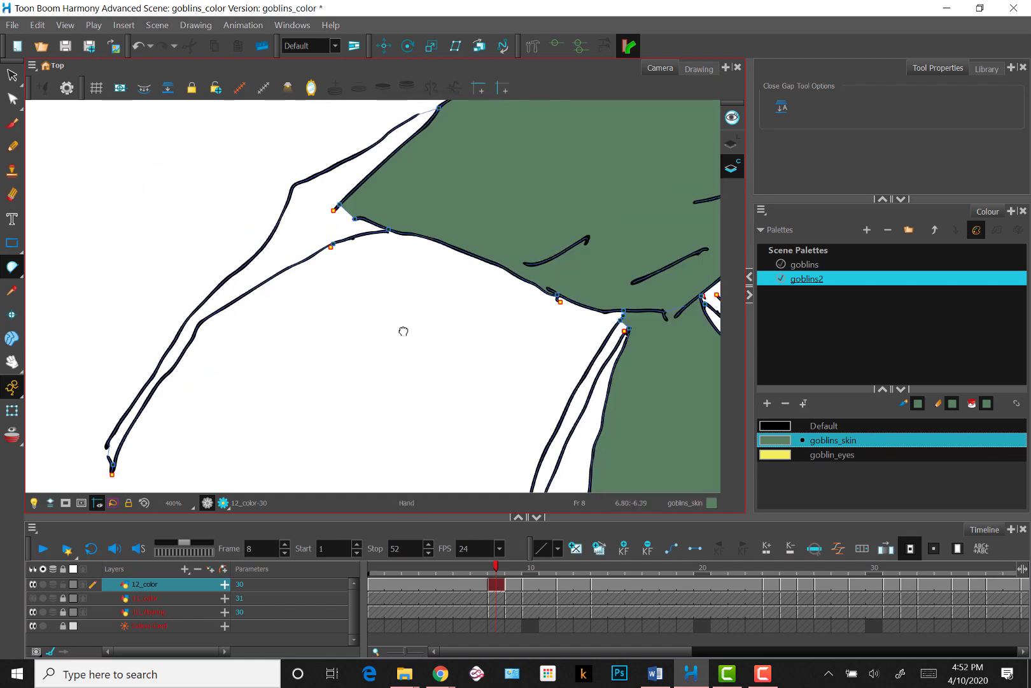
# Fill the closed left ear at frame 8 with goblins_skin using Paint Unpainted.
pyautogui.click(12, 267)
pyautogui.click(54, 298)
pyautogui.click(320, 235)
pyautogui.scroll(1, 471, 255)
pyautogui.hscroll(1, 471, 255)
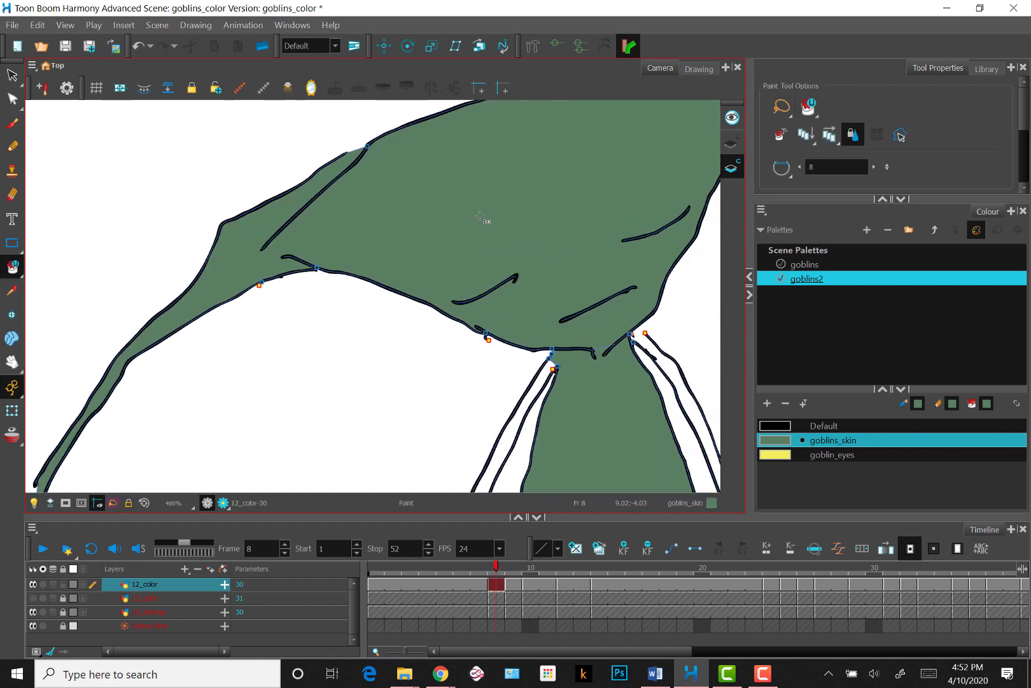
pyautogui.scroll(-2, 480, 218)
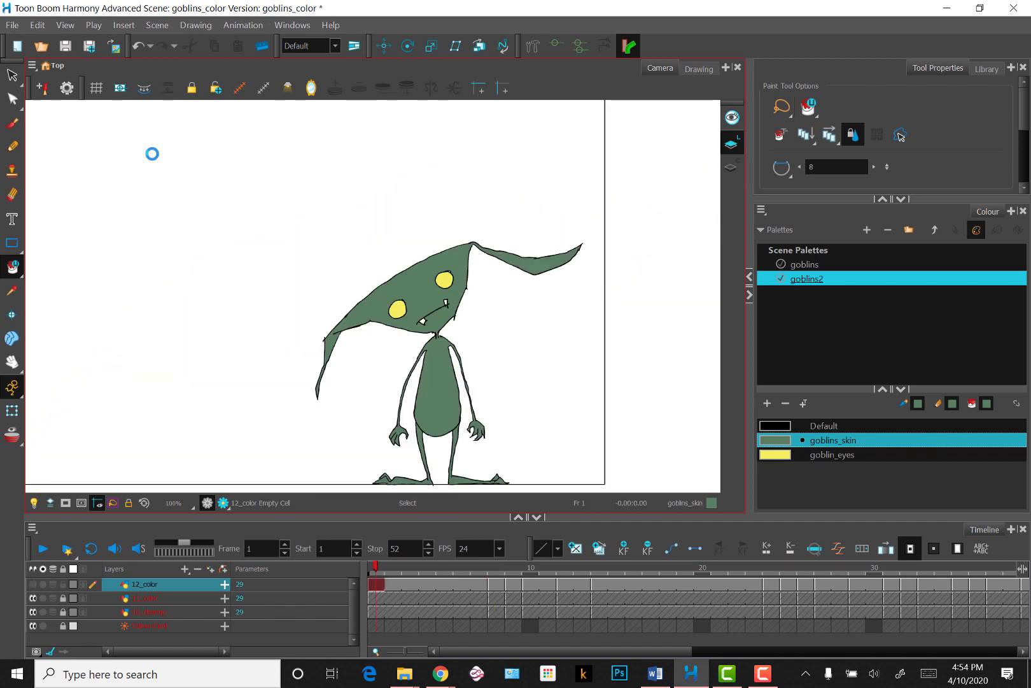
# Create a new scene named color2 with the HDTV_1080p24 camera size.
pyautogui.click(19, 47)
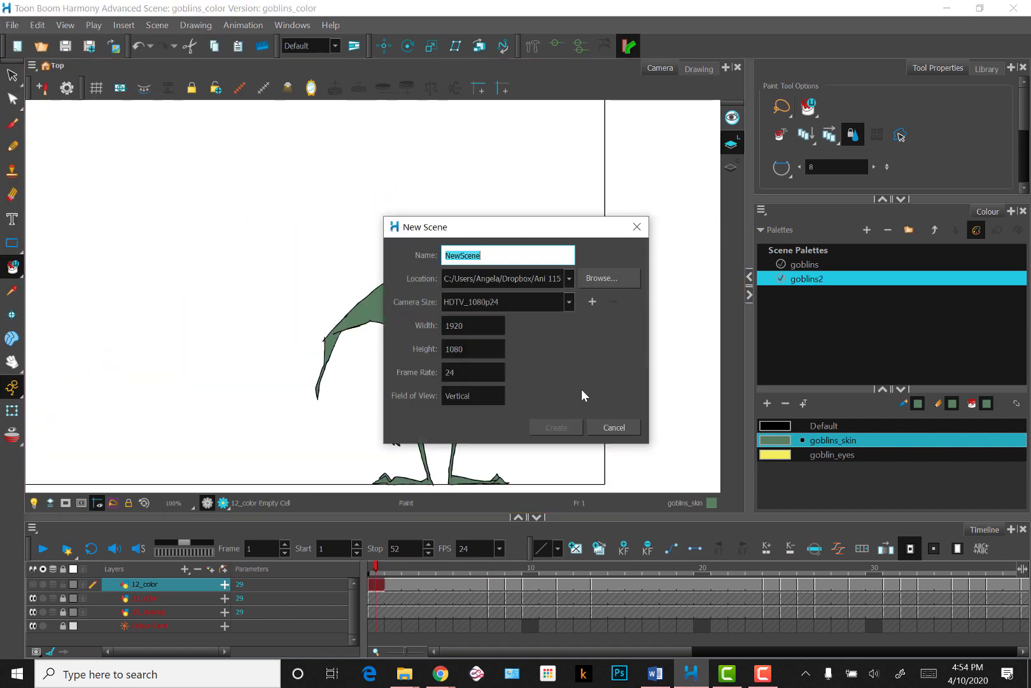
pyautogui.write('color2')
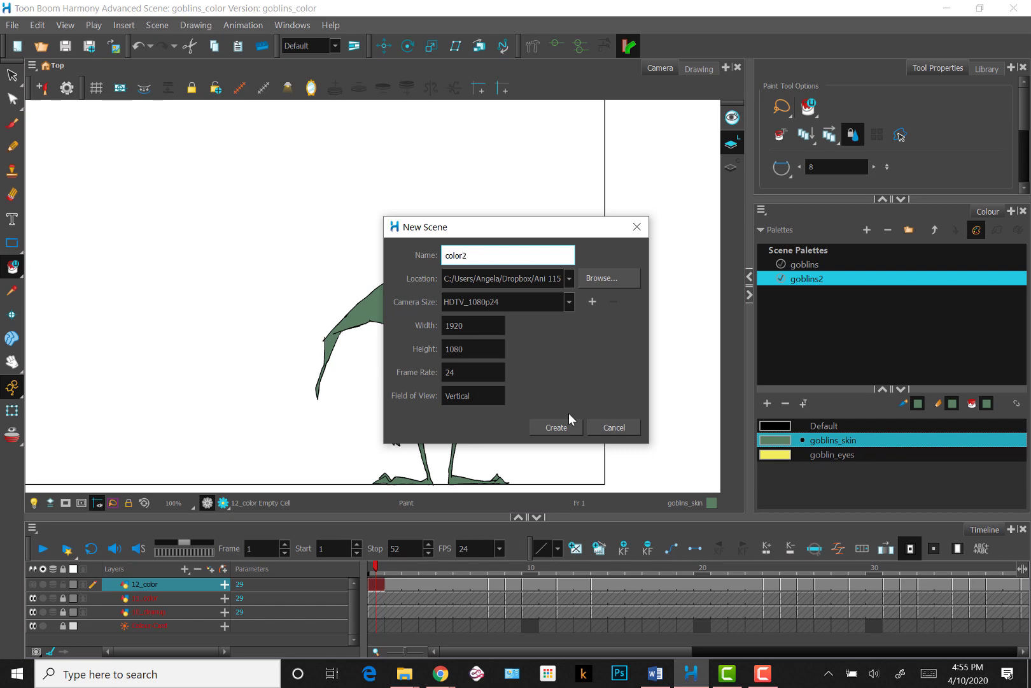
pyautogui.click(568, 425)
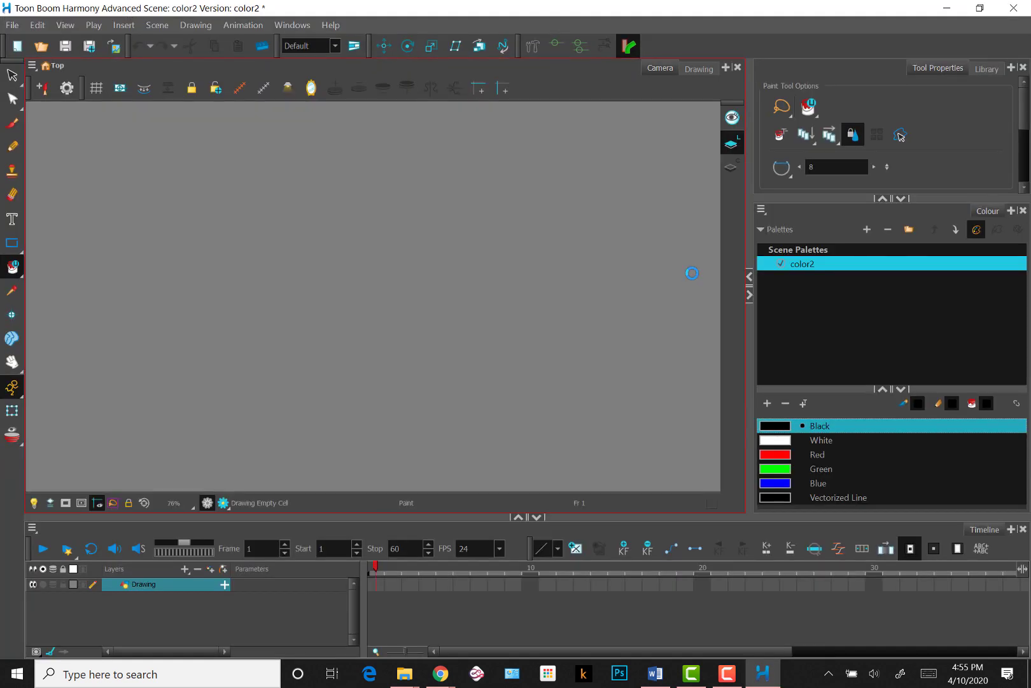
# Insert a Colour-Card layer and brush a small black circle on the Drawing layer, in the camera frame's lower right.
pyautogui.rightClick(140, 585)
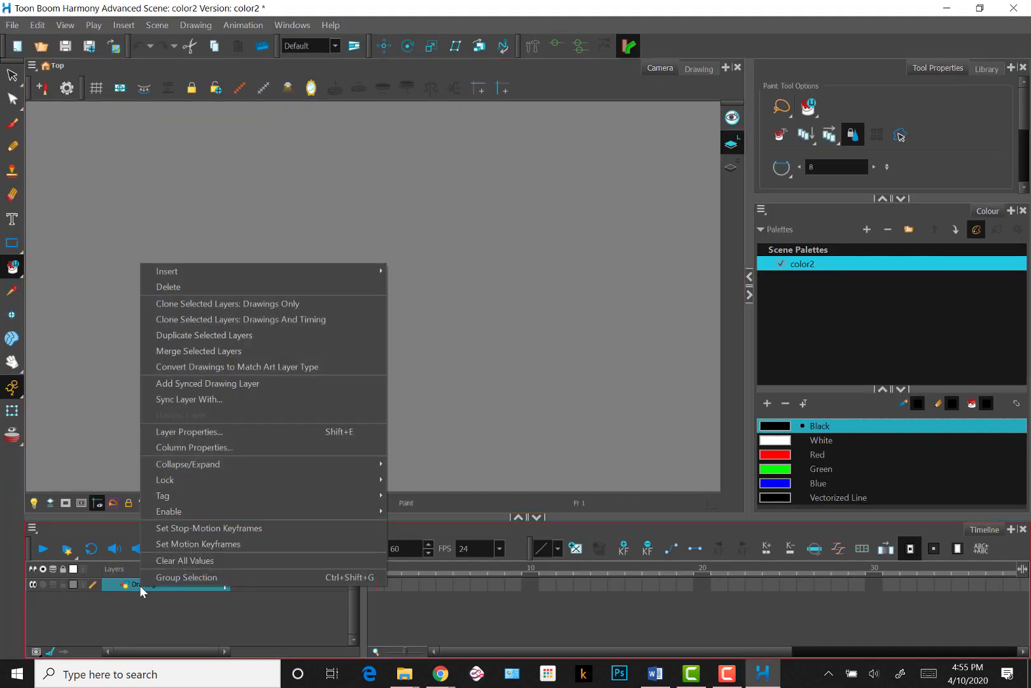
pyautogui.moveTo(278, 272)
pyautogui.click(440, 334)
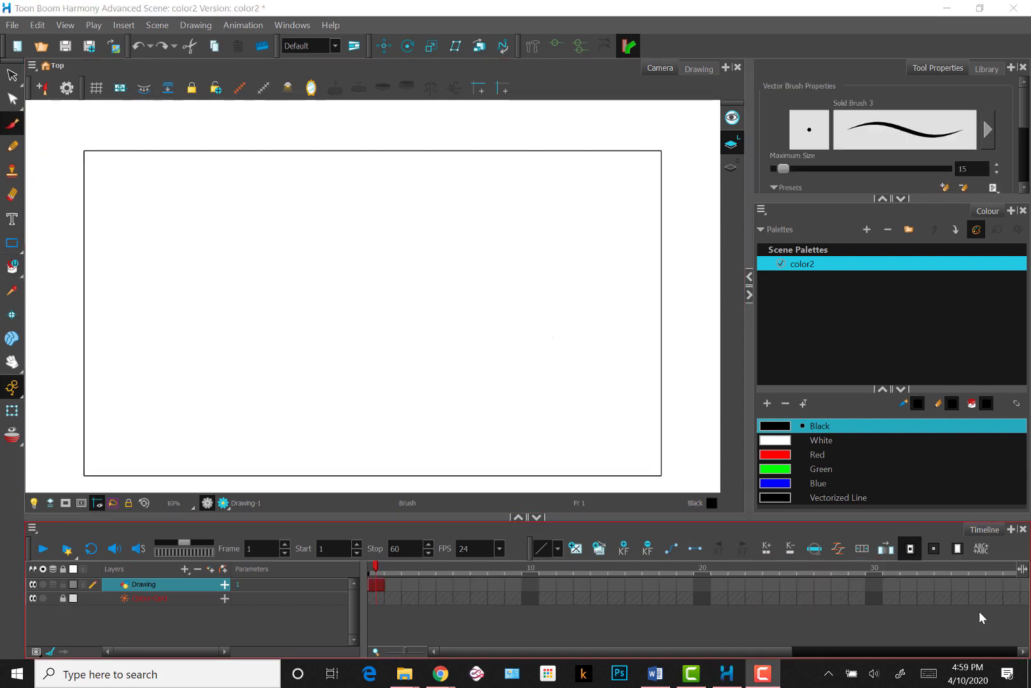
pyautogui.moveTo(580, 326); pyautogui.dragTo(572, 327)
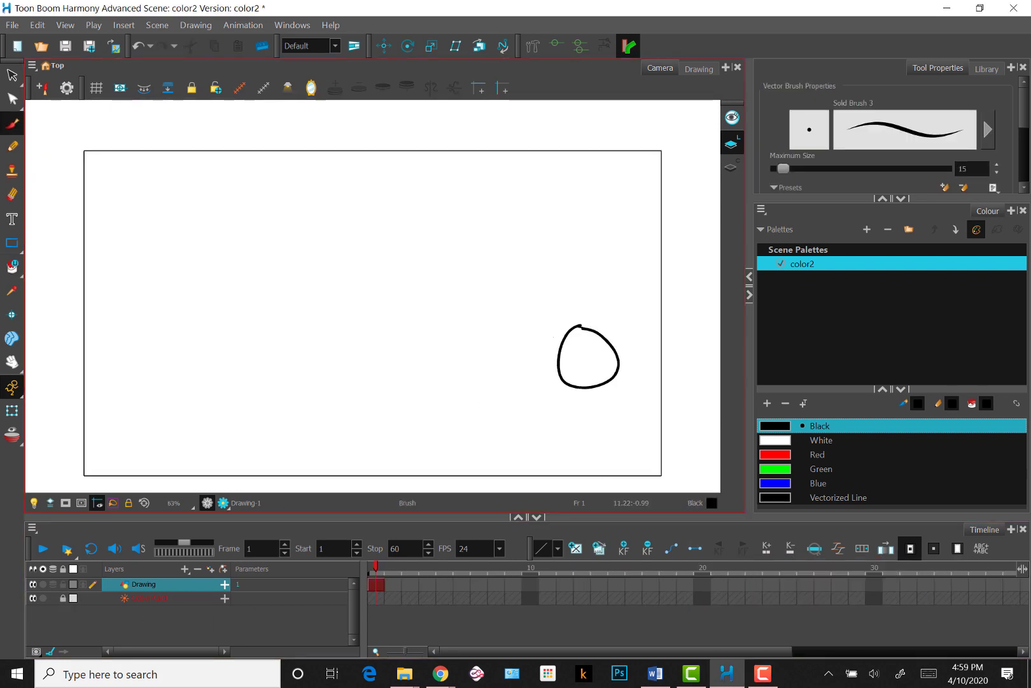
# Import the goblins2.plt palette from the palette-library folder of the goblins_color scene in Ani 115.
pyautogui.rightClick(832, 322)
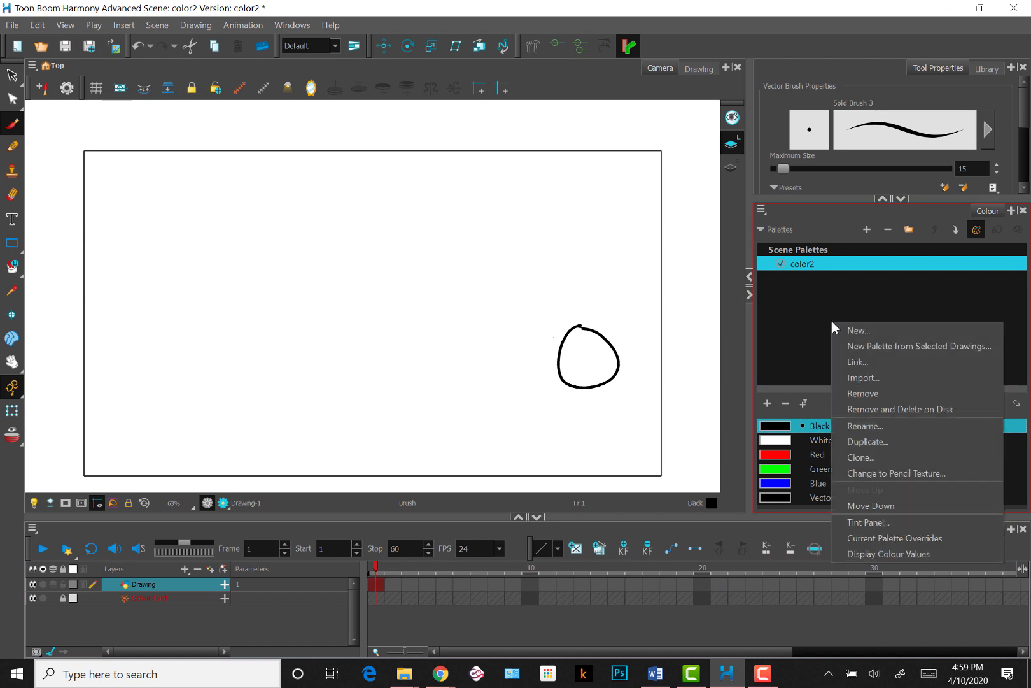
pyautogui.click(882, 380)
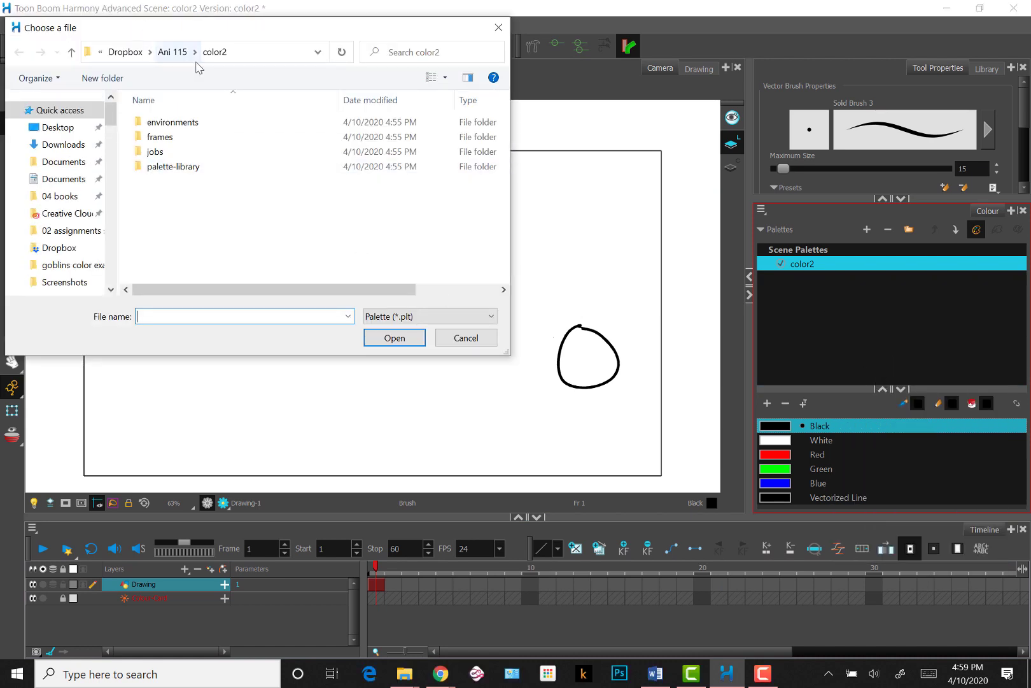
pyautogui.click(184, 54)
pyautogui.scroll(-1, 197, 234)
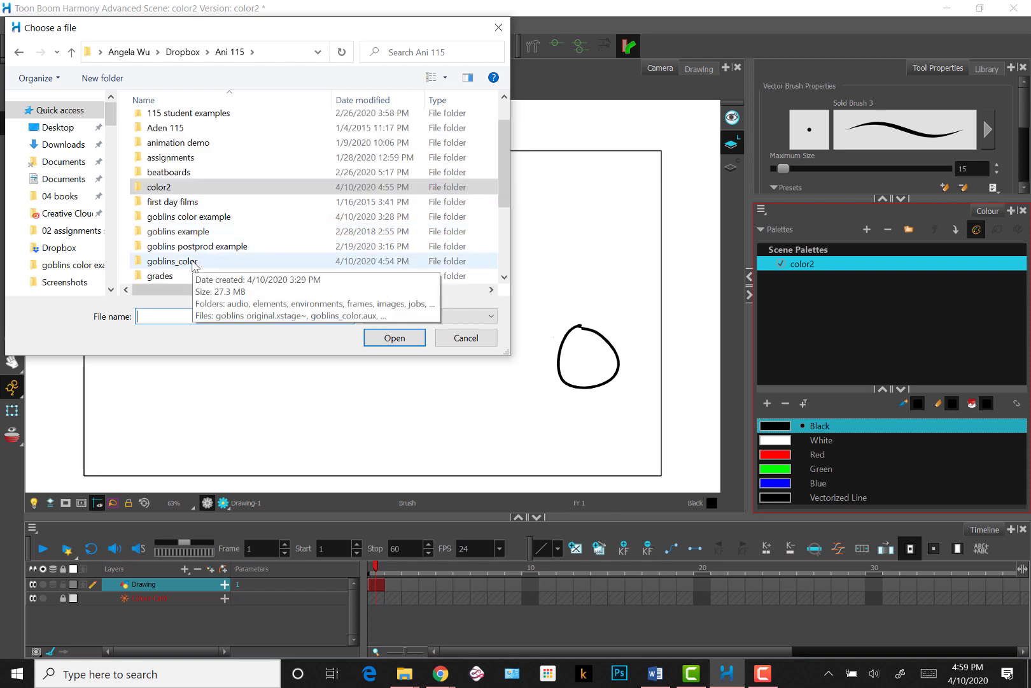
pyautogui.doubleClick(184, 260)
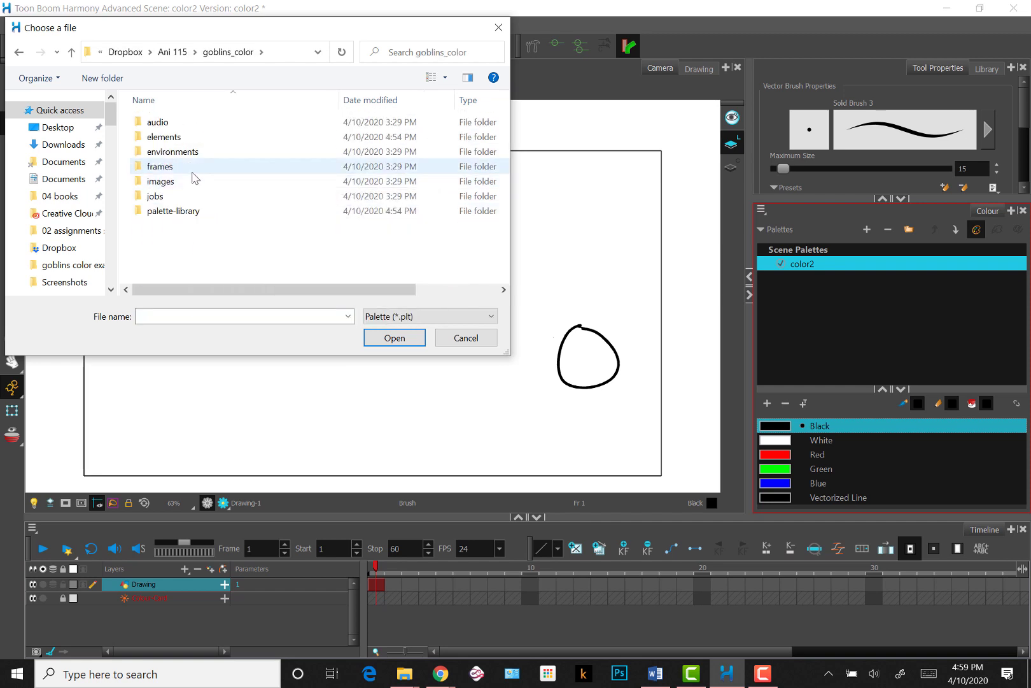
pyautogui.doubleClick(191, 211)
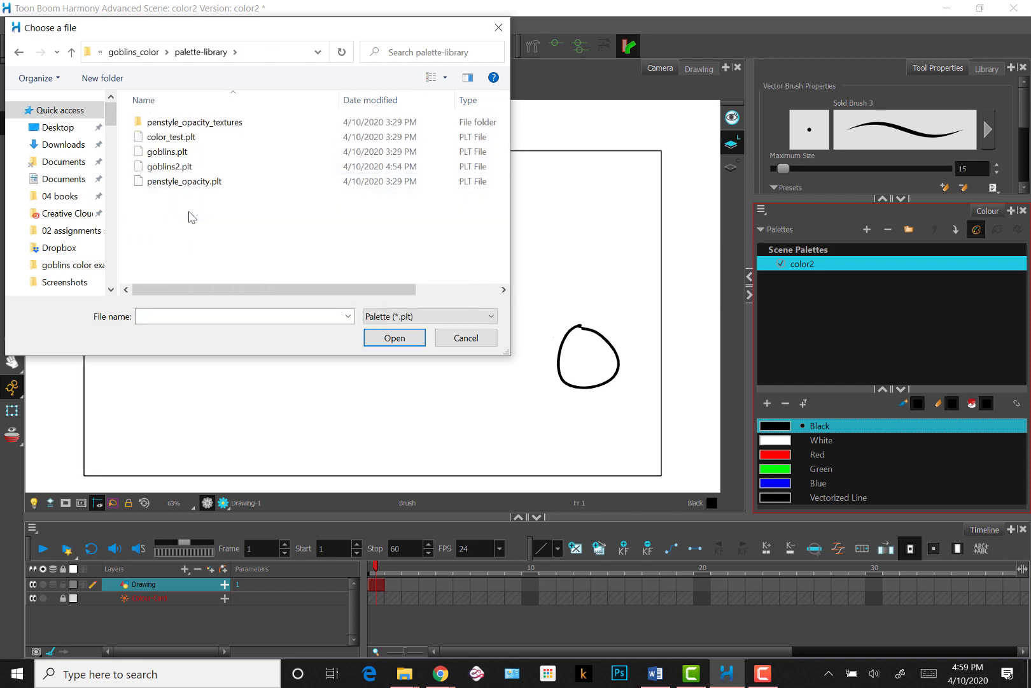
pyautogui.click(173, 167)
pyautogui.click(395, 339)
pyautogui.click(528, 362)
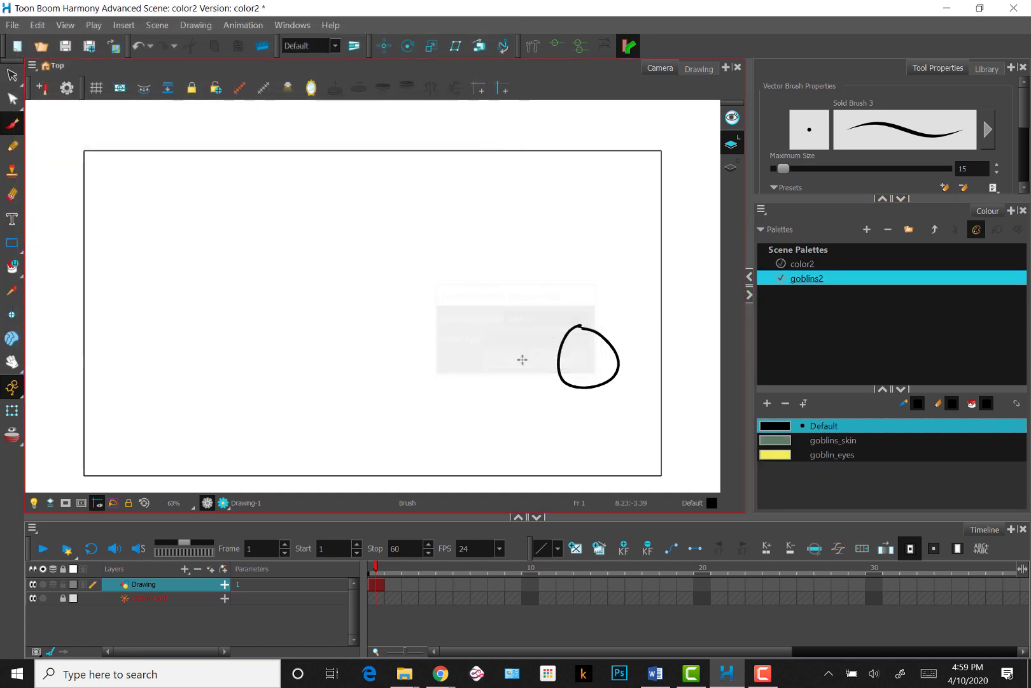
# Paint the inside of the brushed circle with goblins_skin from the goblins2 palette.
pyautogui.click(850, 439)
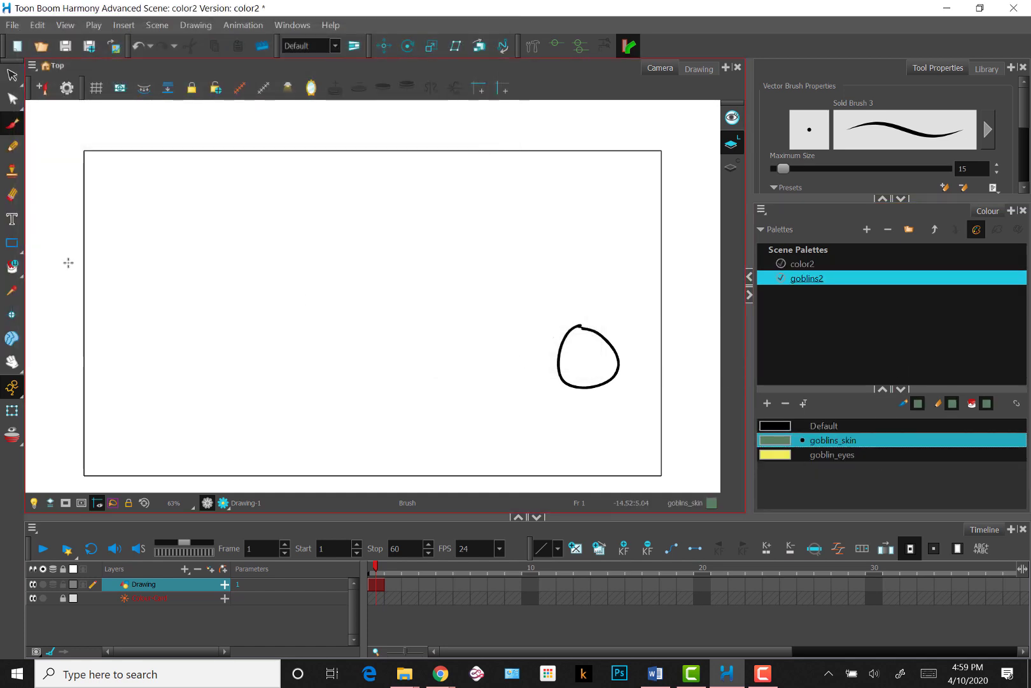
pyautogui.click(12, 266)
pyautogui.click(584, 364)
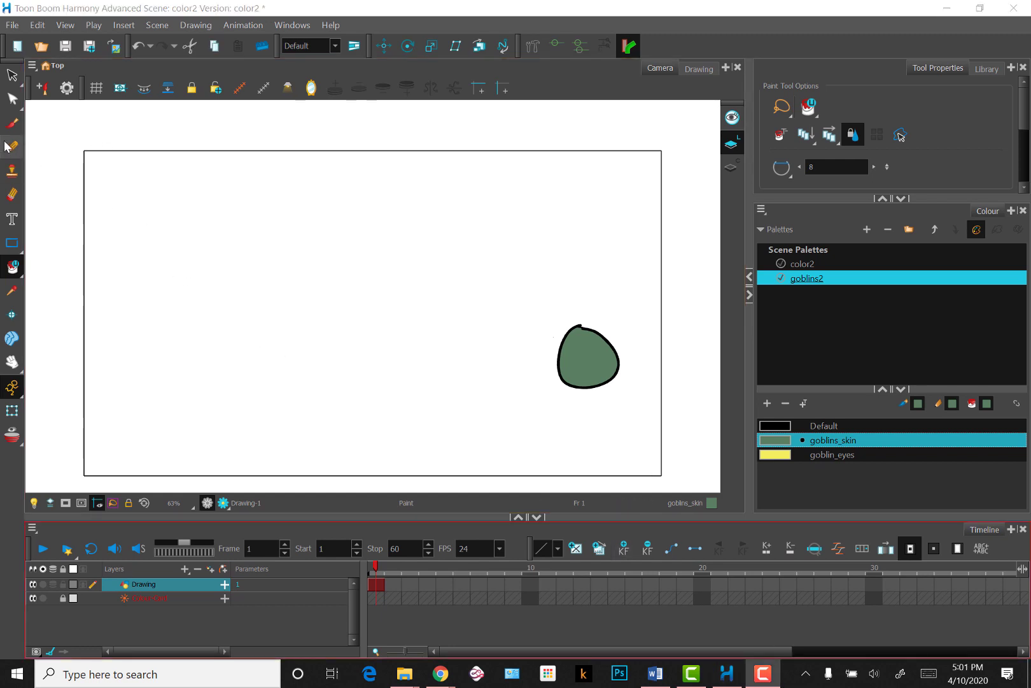
# Choose the Watercolor Pencil preset at size 45.6 for the Brush tool.
pyautogui.click(12, 123)
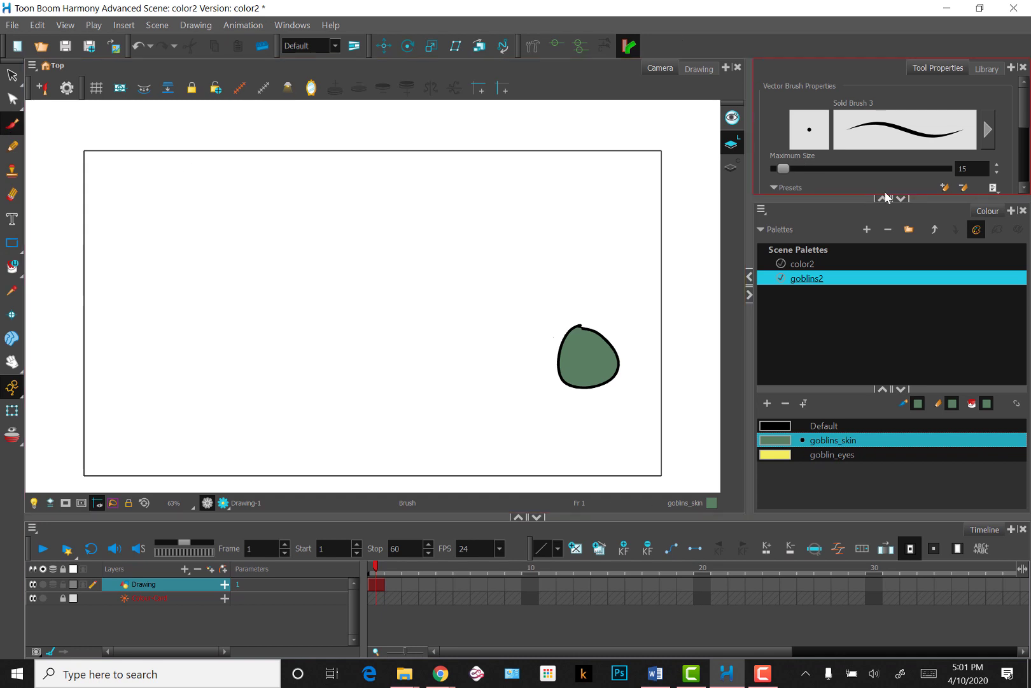
pyautogui.click(901, 198)
pyautogui.scroll(-10, 910, 301)
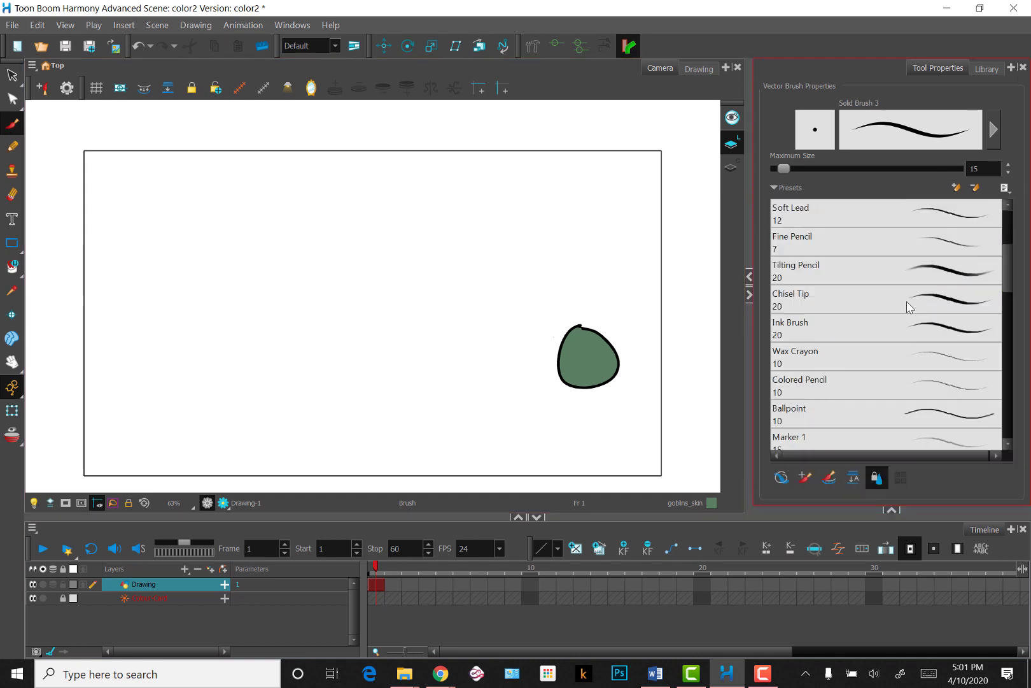
pyautogui.scroll(-14, 907, 301)
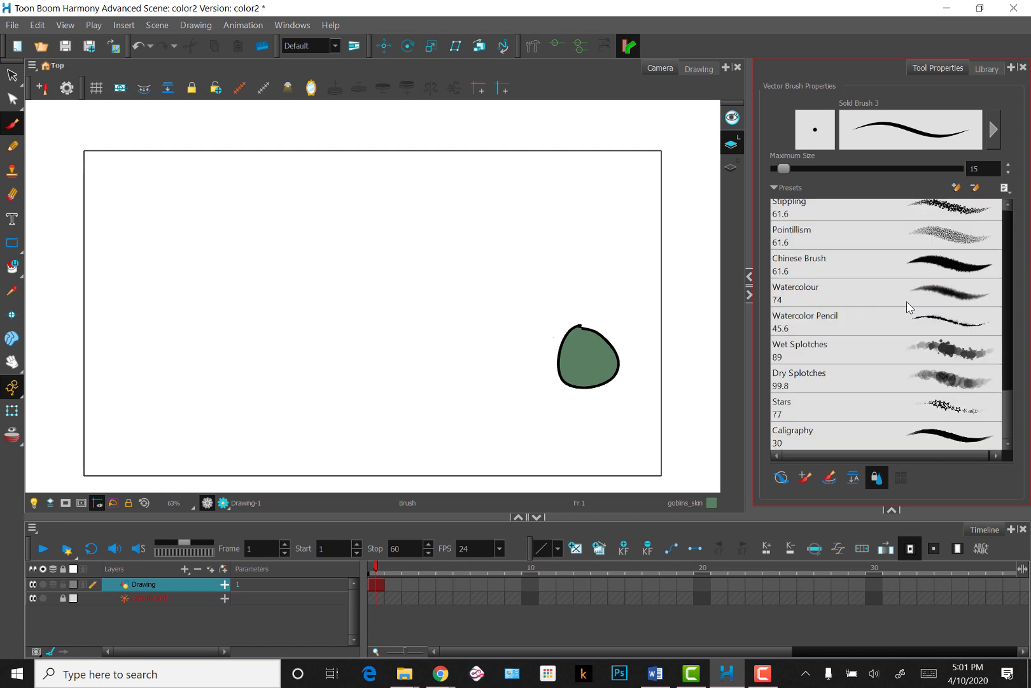
pyautogui.click(936, 328)
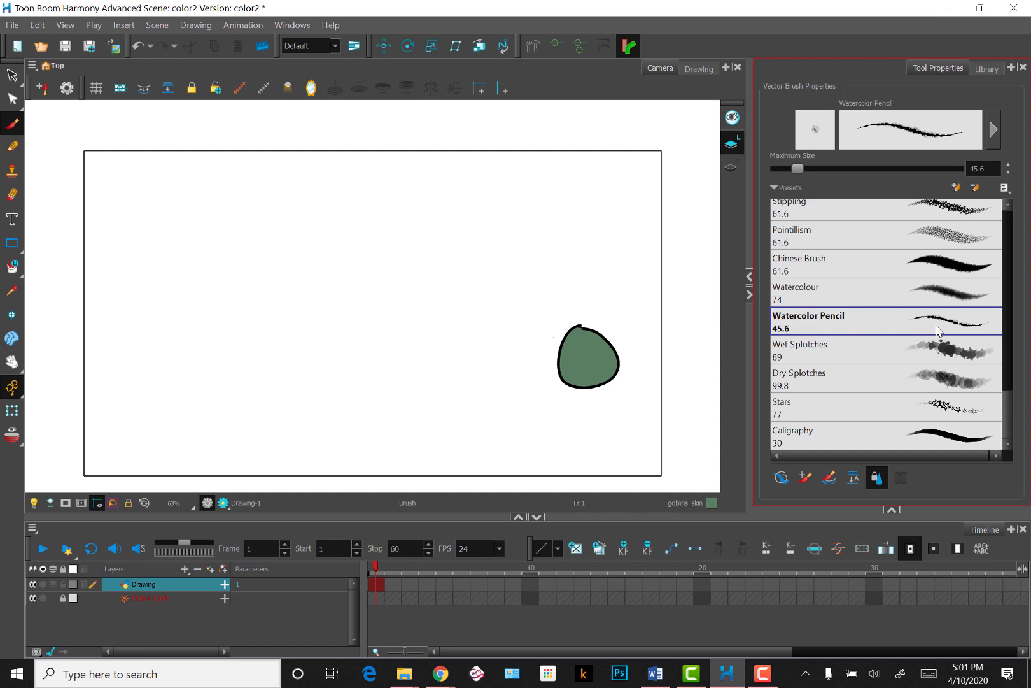
# Brush a black textured circle beside the green one on the Line Art layer and erase the stray dot there.
pyautogui.press('2')
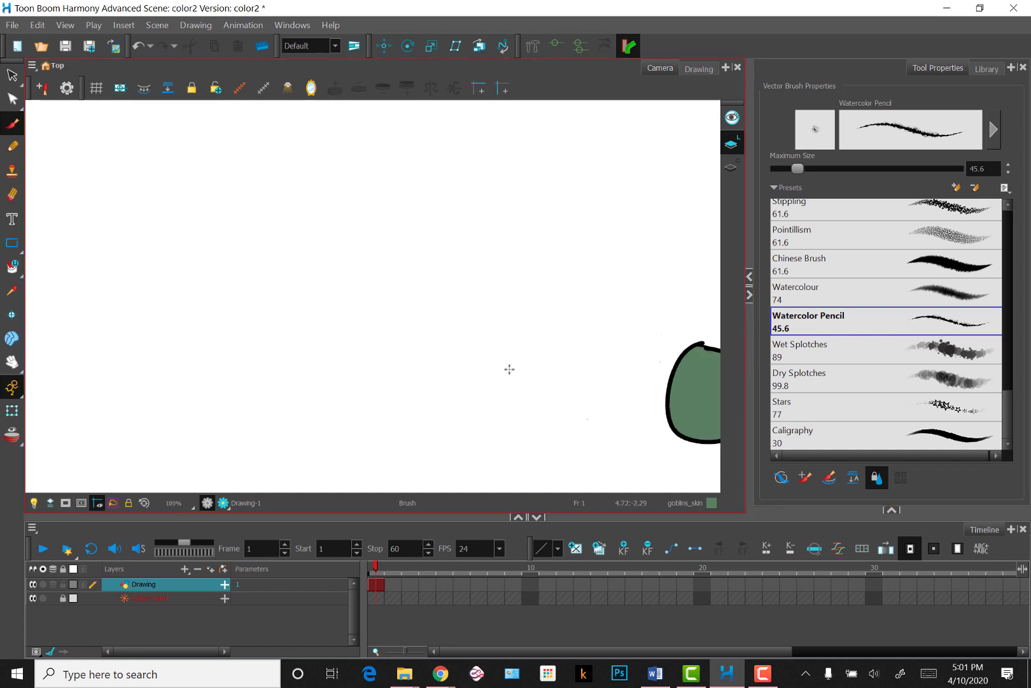
pyautogui.moveTo(591, 401); pyautogui.dragTo(478, 346)
pyautogui.press('2')
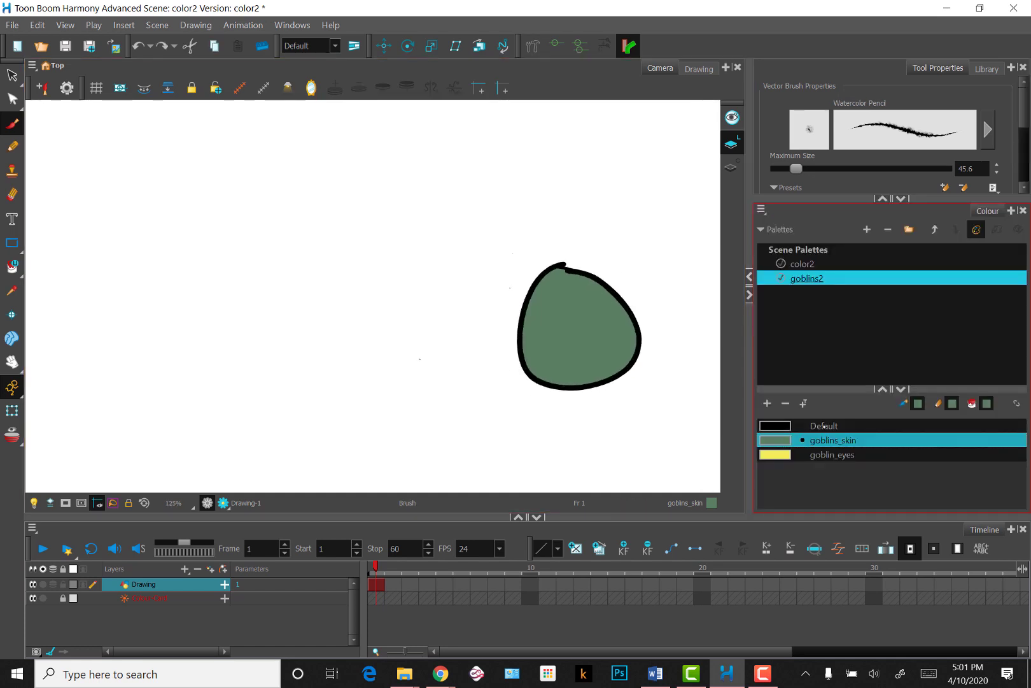
pyautogui.moveTo(417, 283)
pyautogui.mouseDown()
pyautogui.moveTo(368, 351)
pyautogui.moveTo(462, 368)
pyautogui.moveTo(423, 282)
pyautogui.mouseUp()
pyautogui.hotkey('alt', 'e')
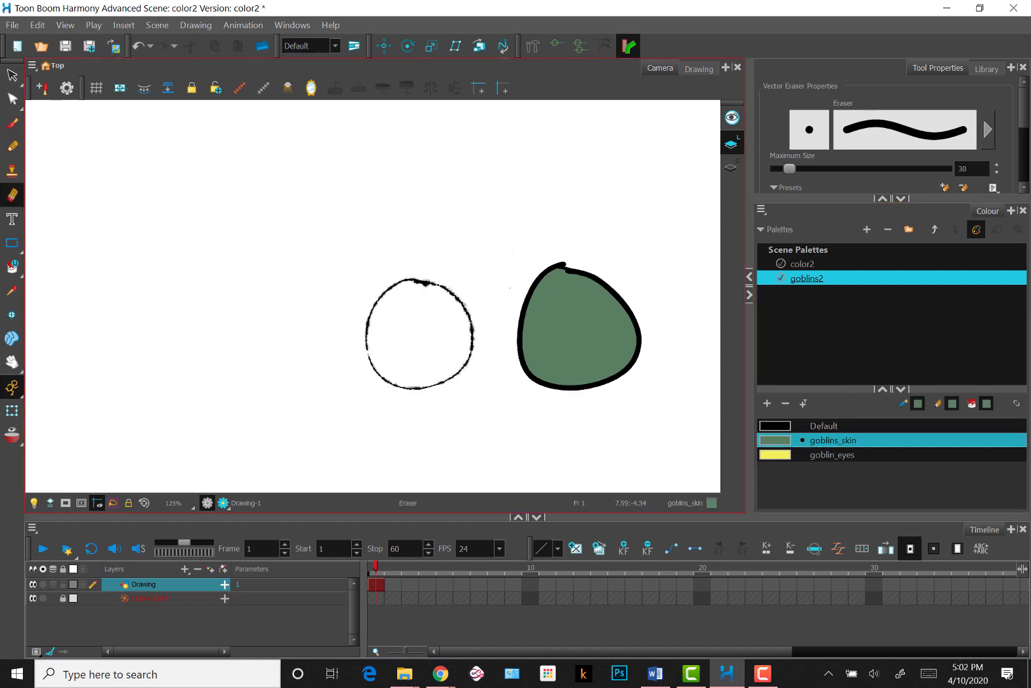
# Paint the textured circle with goblins_skin, trying Line Art first, undoing that, and filling on Colour Art created from the line art.
pyautogui.click(13, 266)
pyautogui.click(417, 332)
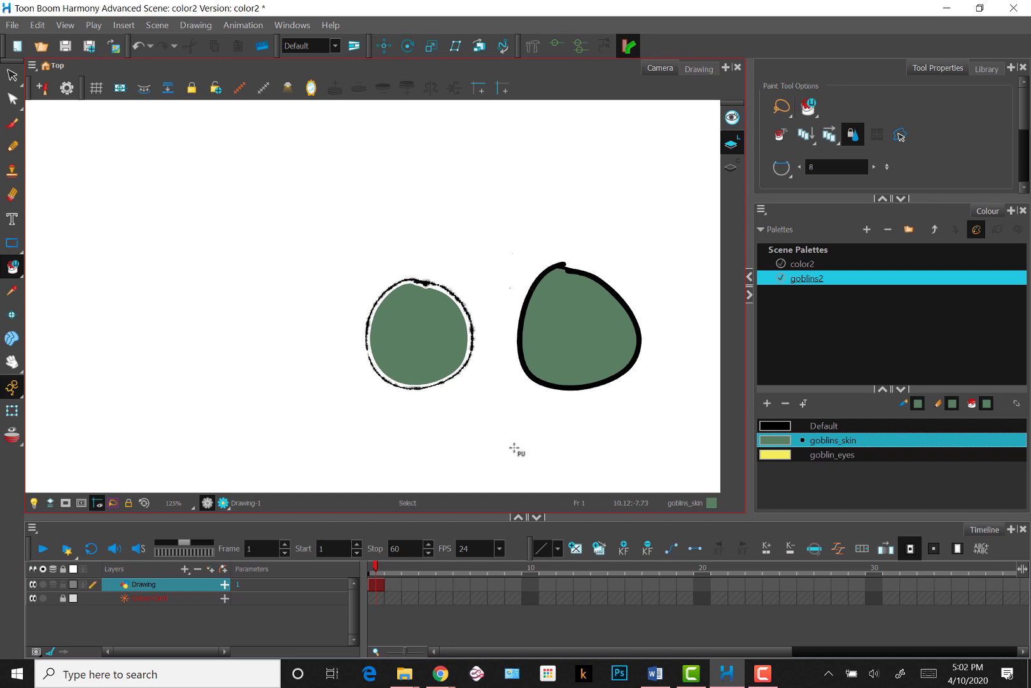
pyautogui.hotkey('ctrl', 'z')
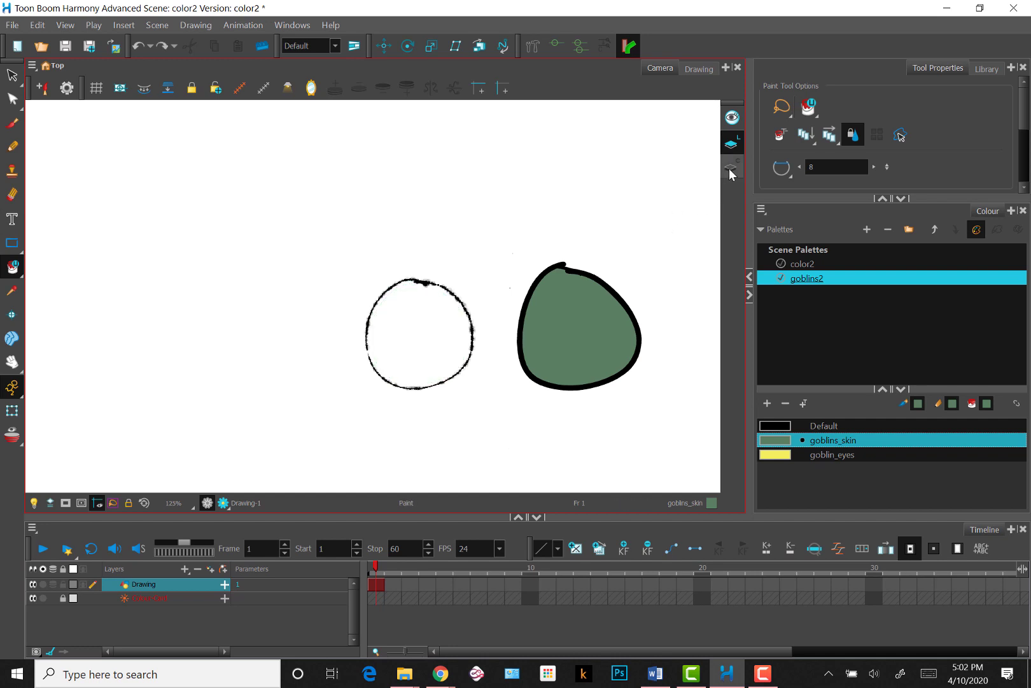
pyautogui.click(732, 167)
pyautogui.click(144, 89)
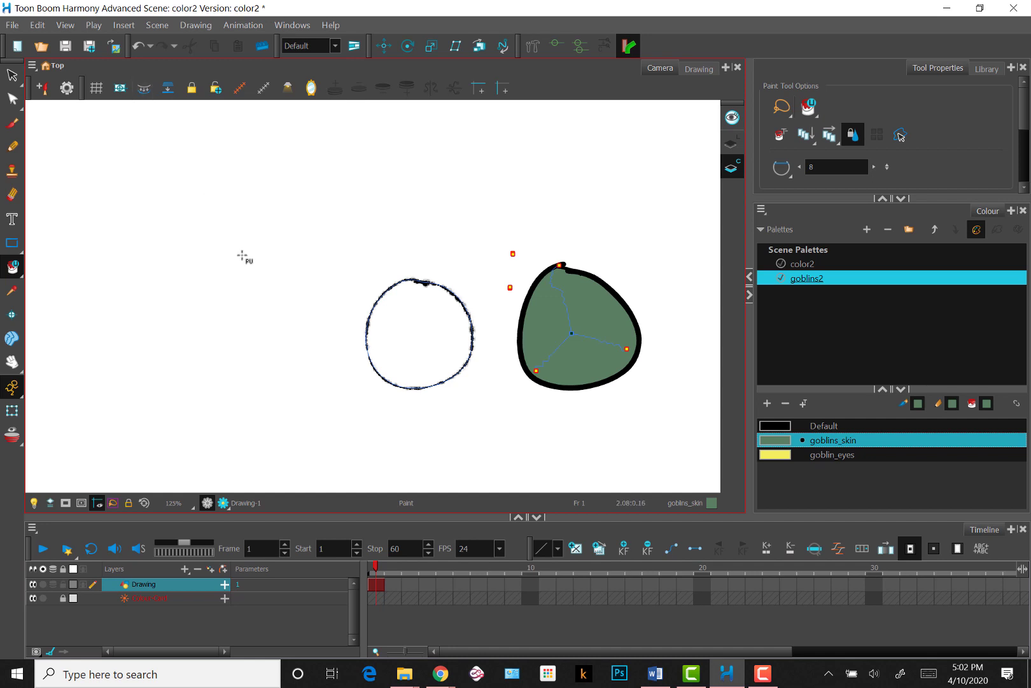
pyautogui.click(450, 334)
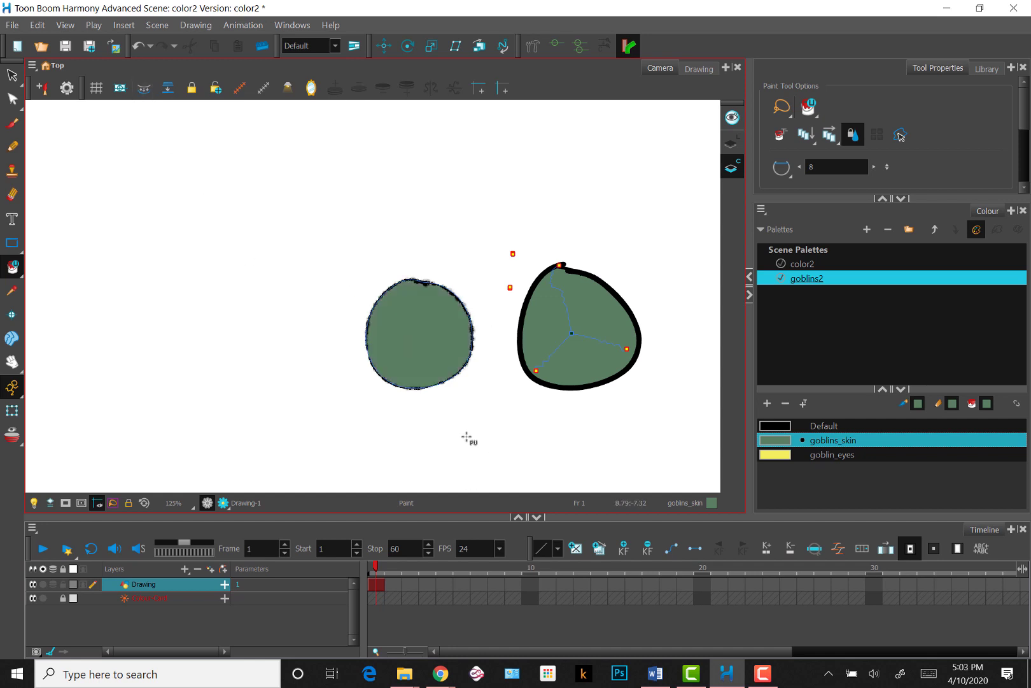
# Brush a second Watercolor Pencil circle in the black Default colour on the Line Art layer, left of the first textured one.
pyautogui.click(735, 146)
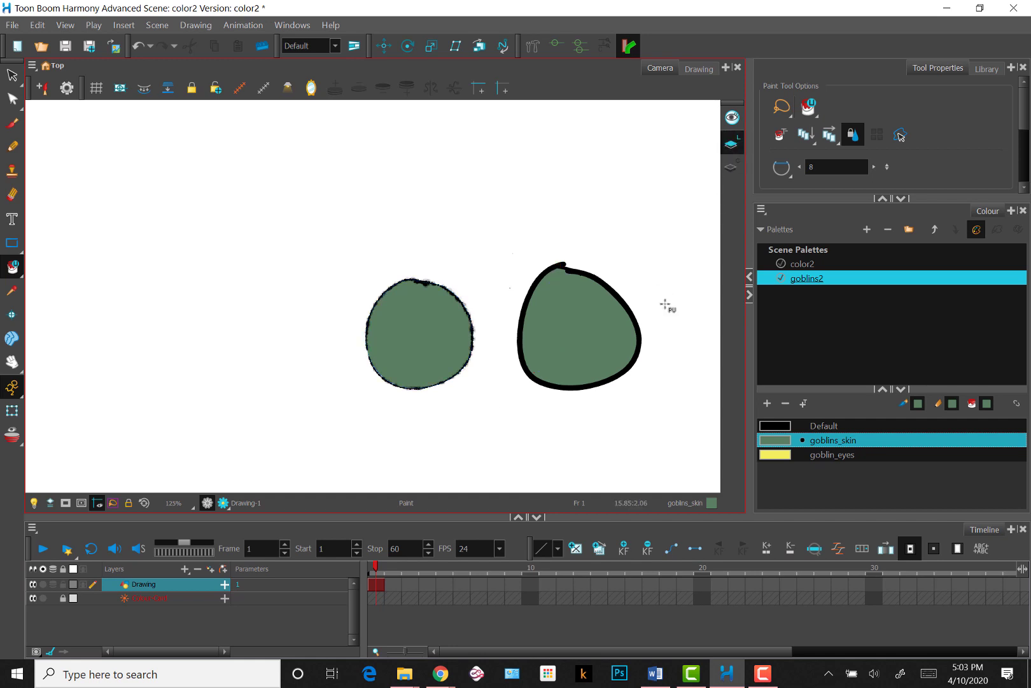
pyautogui.scroll(3, 501, 266)
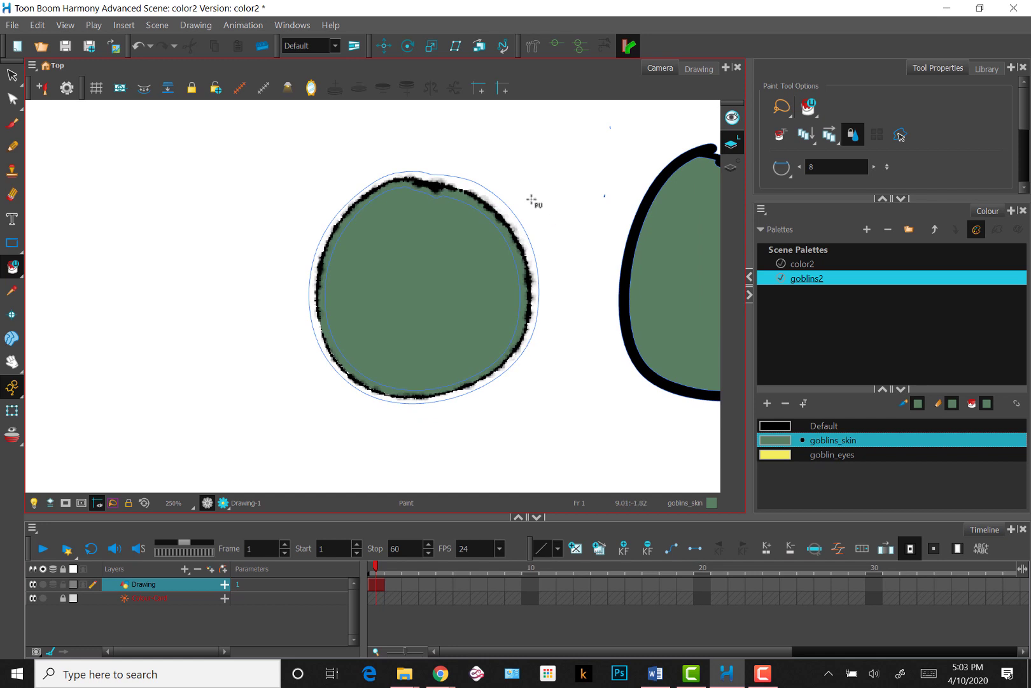
pyautogui.moveTo(207, 396); pyautogui.dragTo(340, 394)
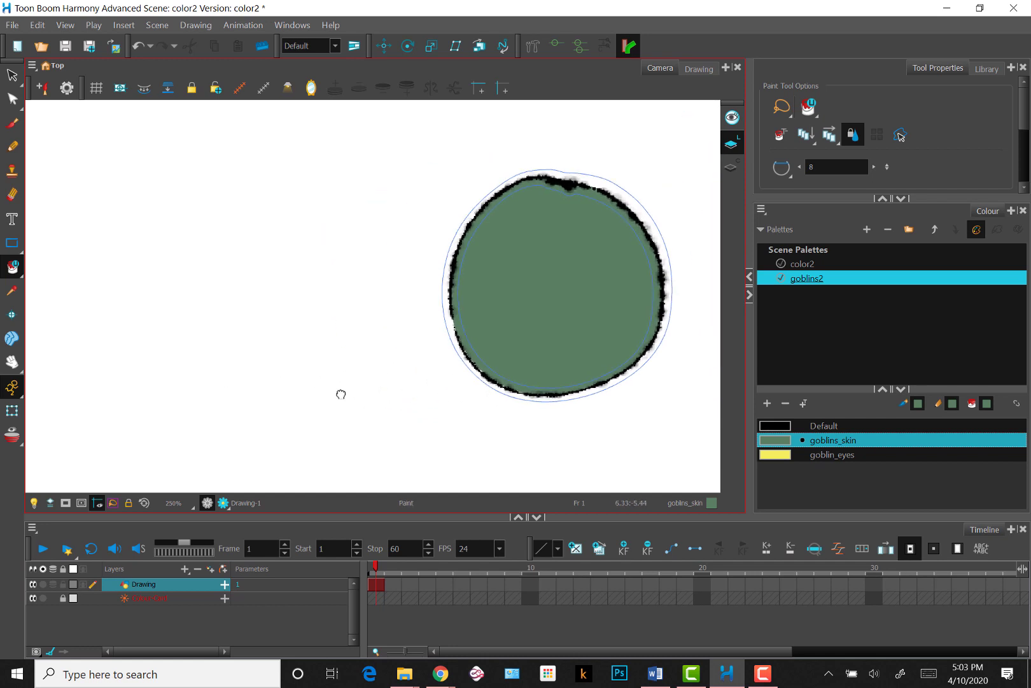
pyautogui.hotkey('alt', 'b')
pyautogui.moveTo(322, 188)
pyautogui.mouseDown()
pyautogui.moveTo(369, 212)
pyautogui.moveTo(325, 202)
pyautogui.mouseUp()
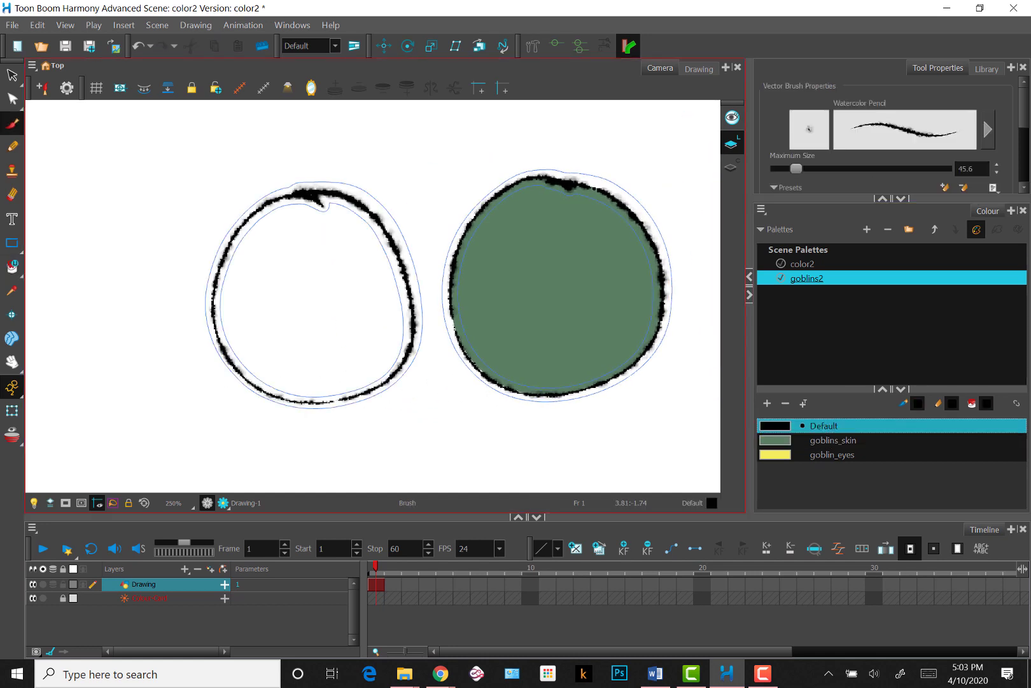
# Paint the leftmost circle with goblins_skin, trying Line Art first, undoing that, and filling on Colour Art created from its lines.
pyautogui.click(775, 440)
pyautogui.click(12, 266)
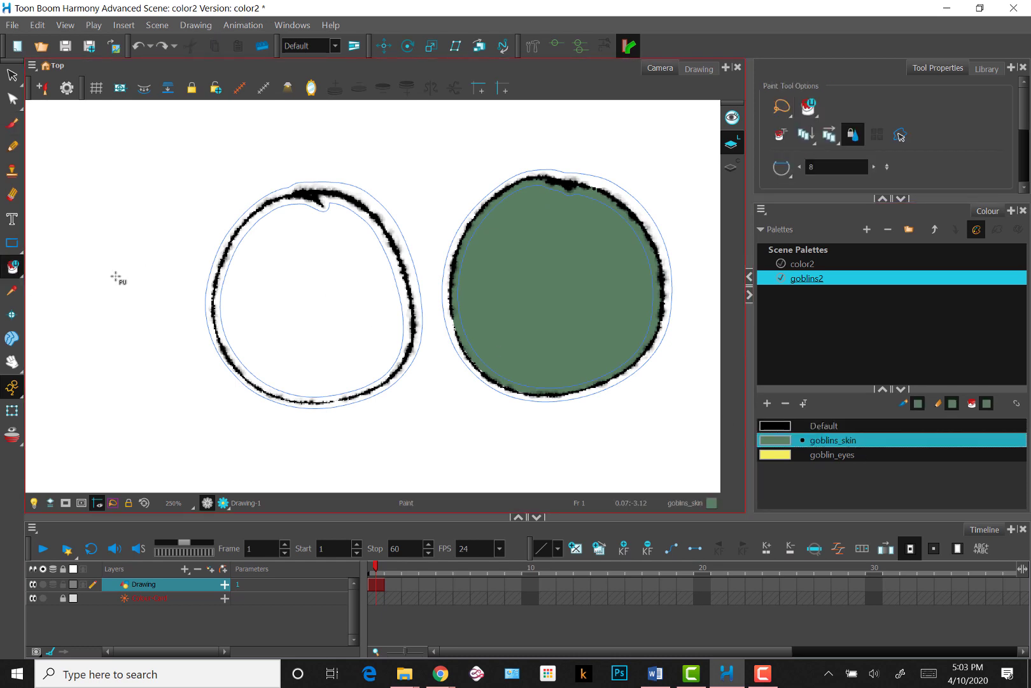
pyautogui.click(403, 376)
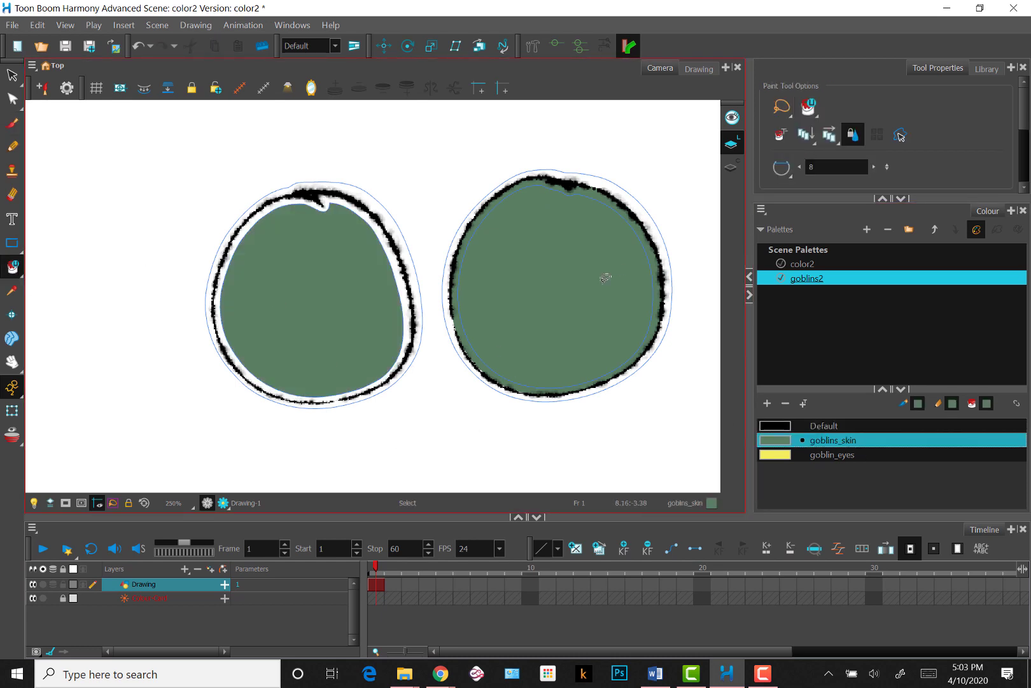
pyautogui.hotkey('ctrl', 'z')
pyautogui.click(732, 168)
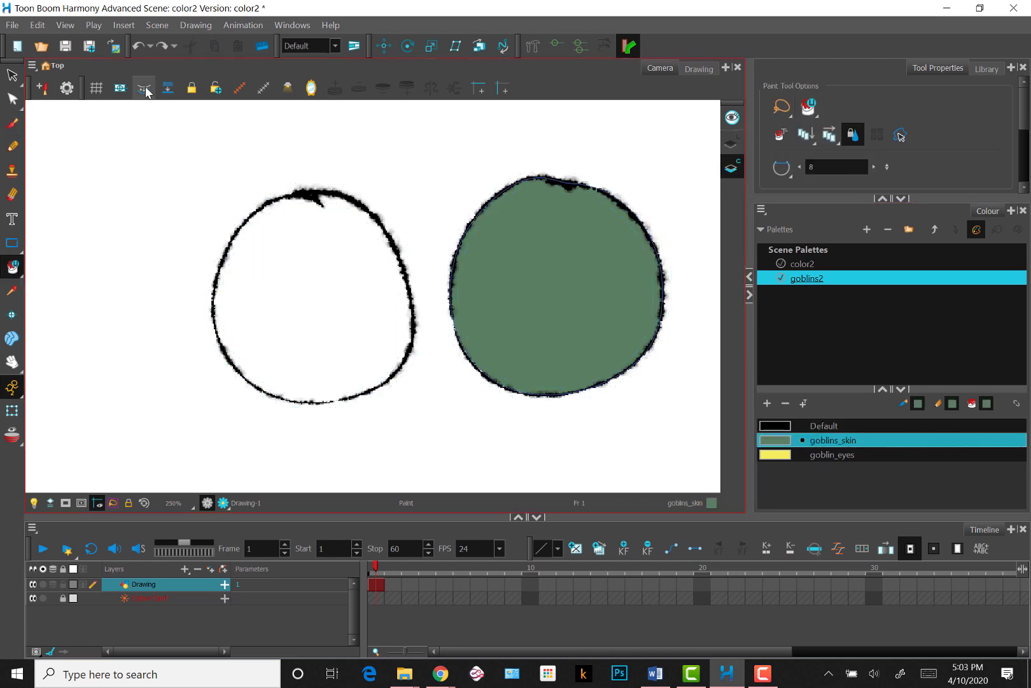
pyautogui.click(339, 293)
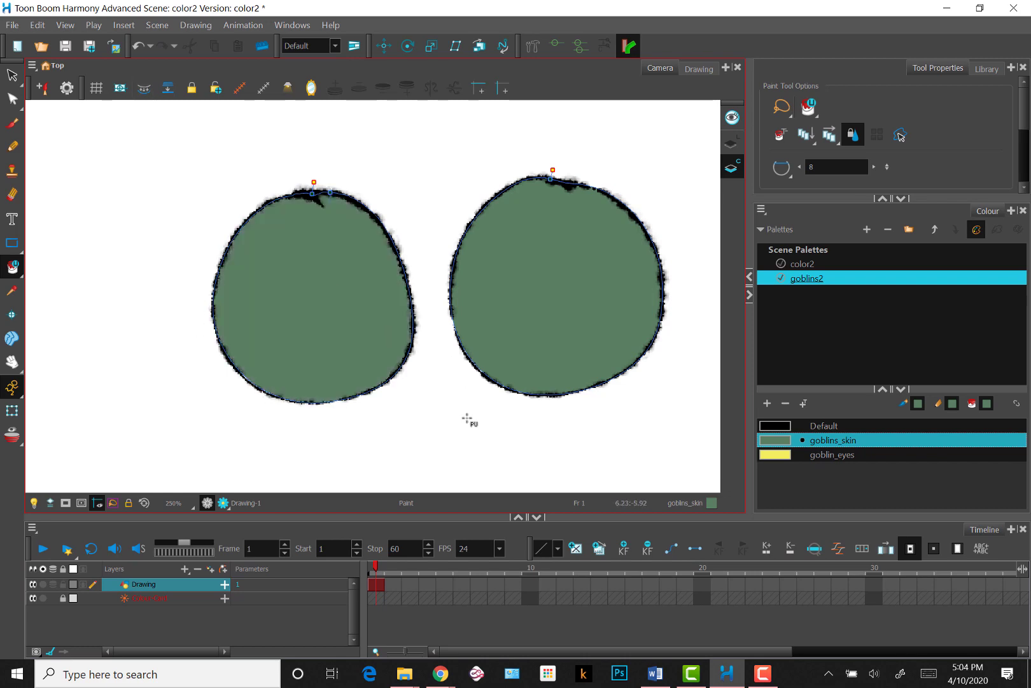
# Set the Drawing layer's Line Art and Colour Art types to Bitmap and pick the green goblins_skin swatch as bitmap colour.
pyautogui.rightClick(140, 586)
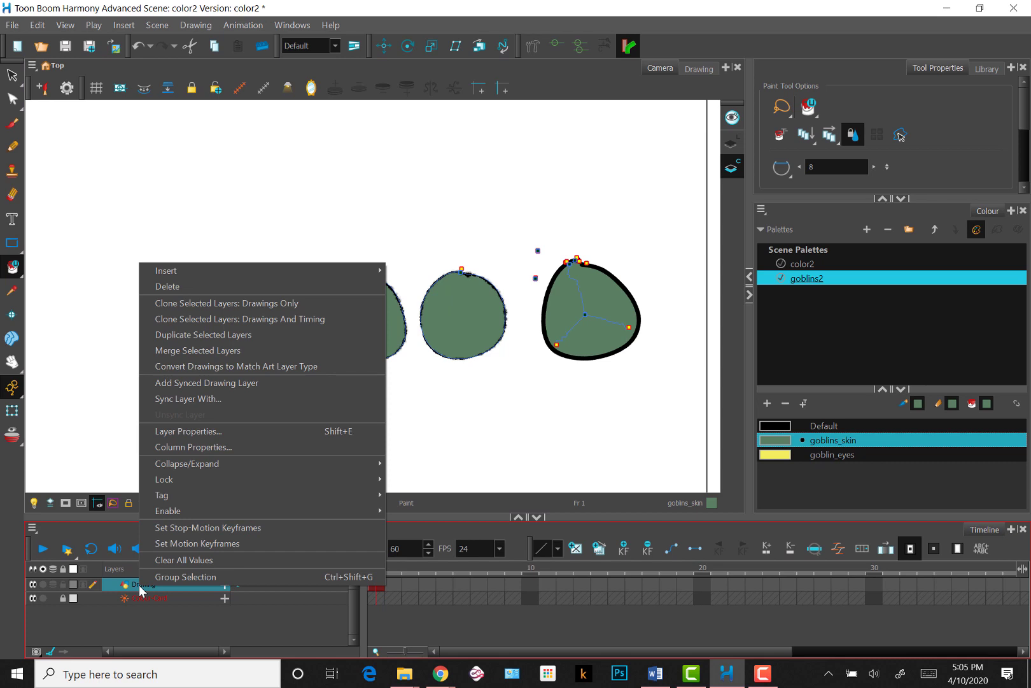
pyautogui.click(217, 433)
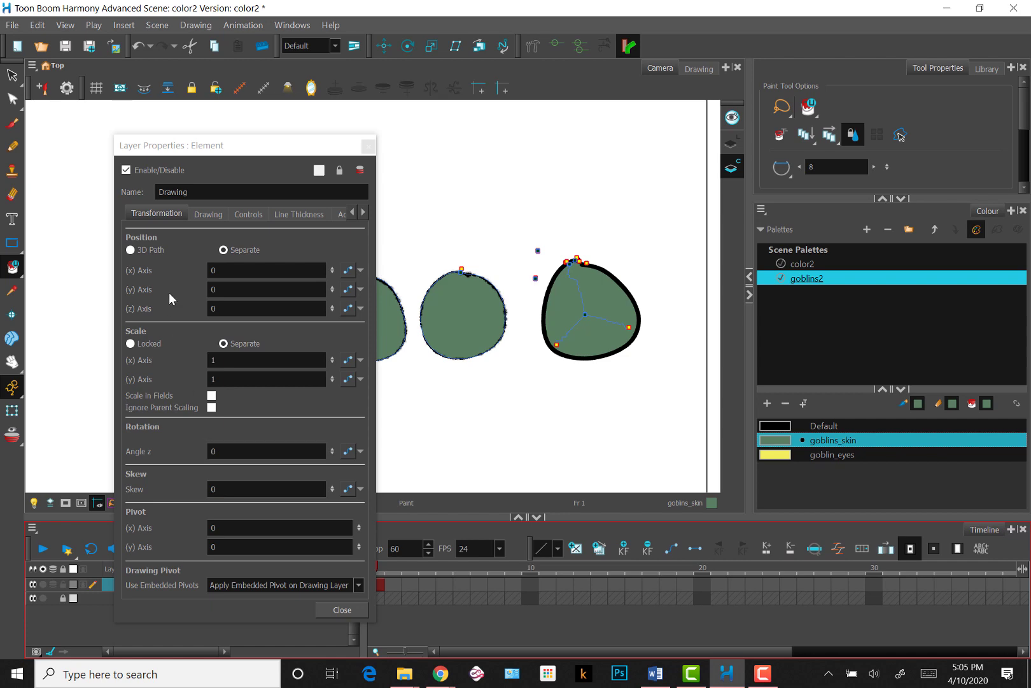
pyautogui.click(201, 215)
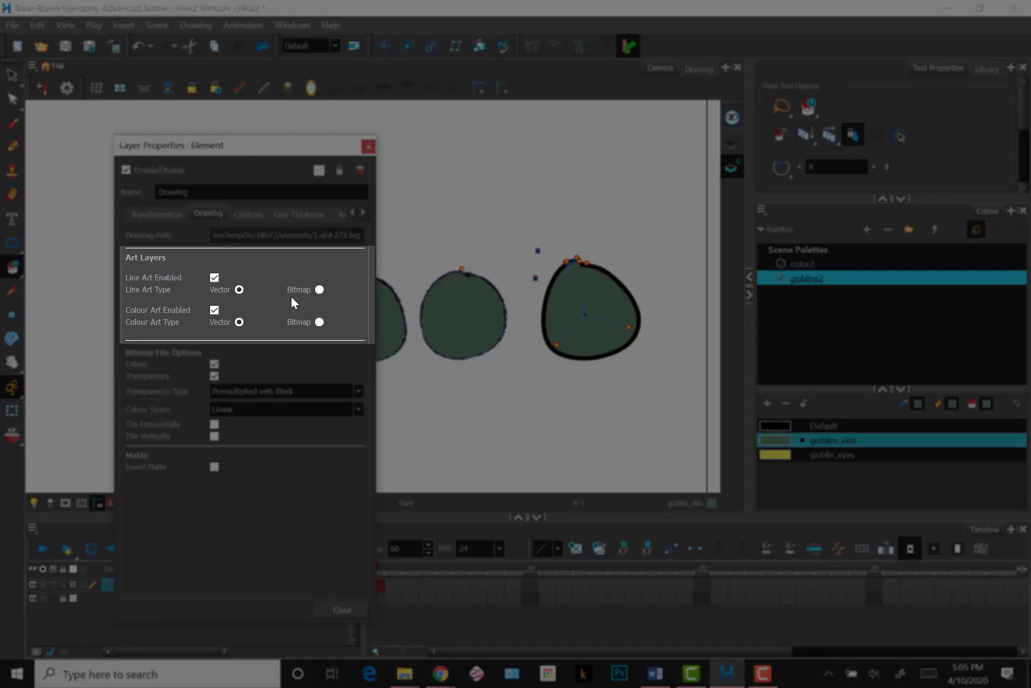
pyautogui.click(320, 290)
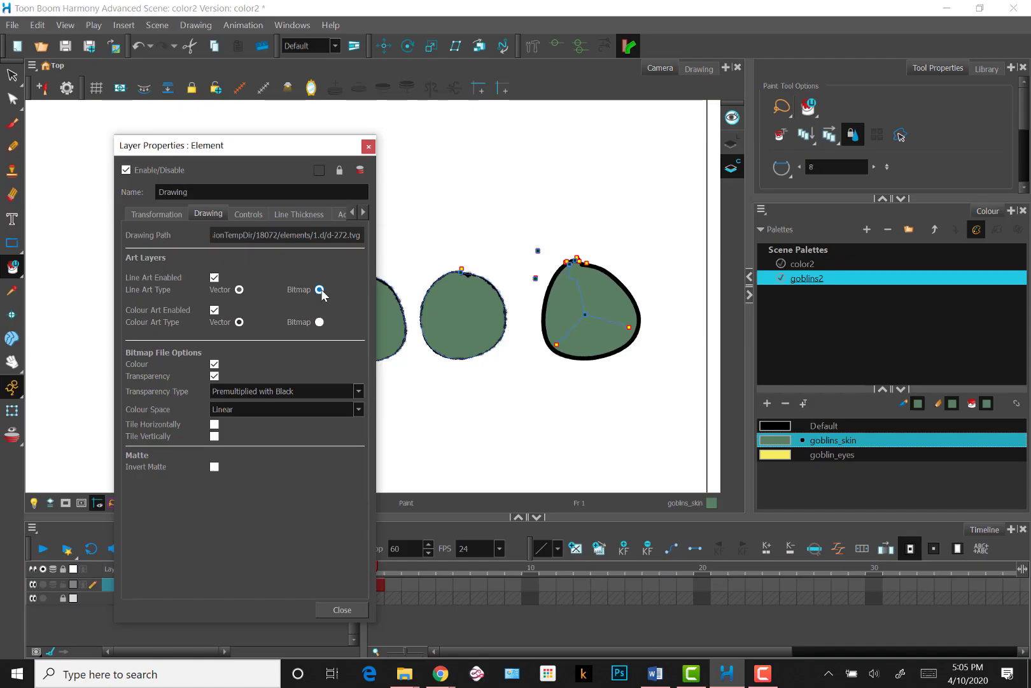
pyautogui.click(320, 322)
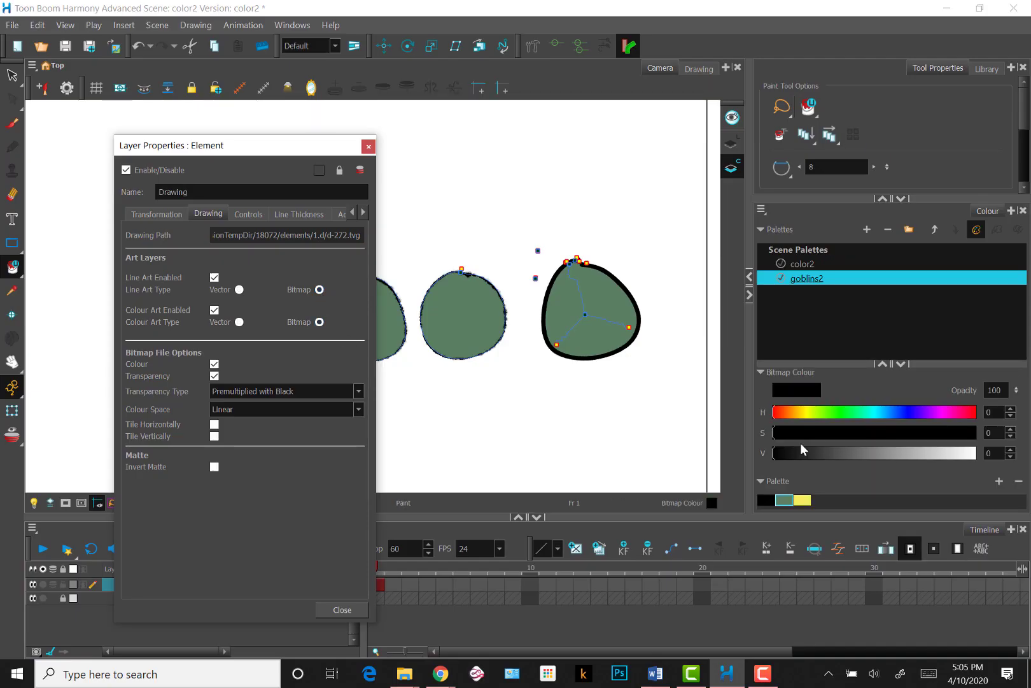
pyautogui.click(789, 501)
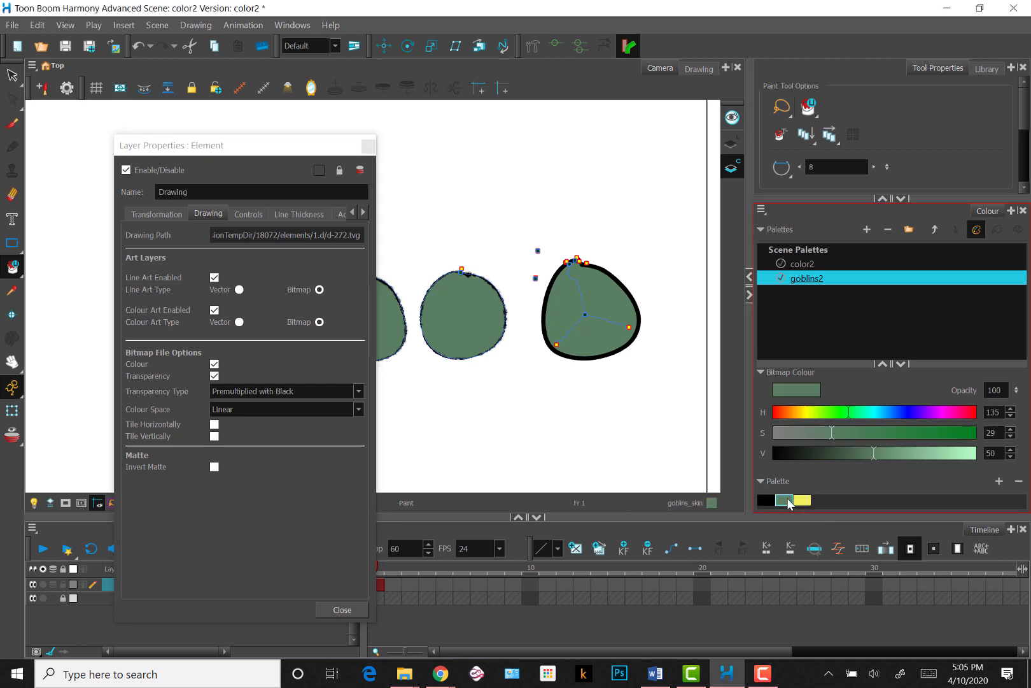
pyautogui.click(368, 147)
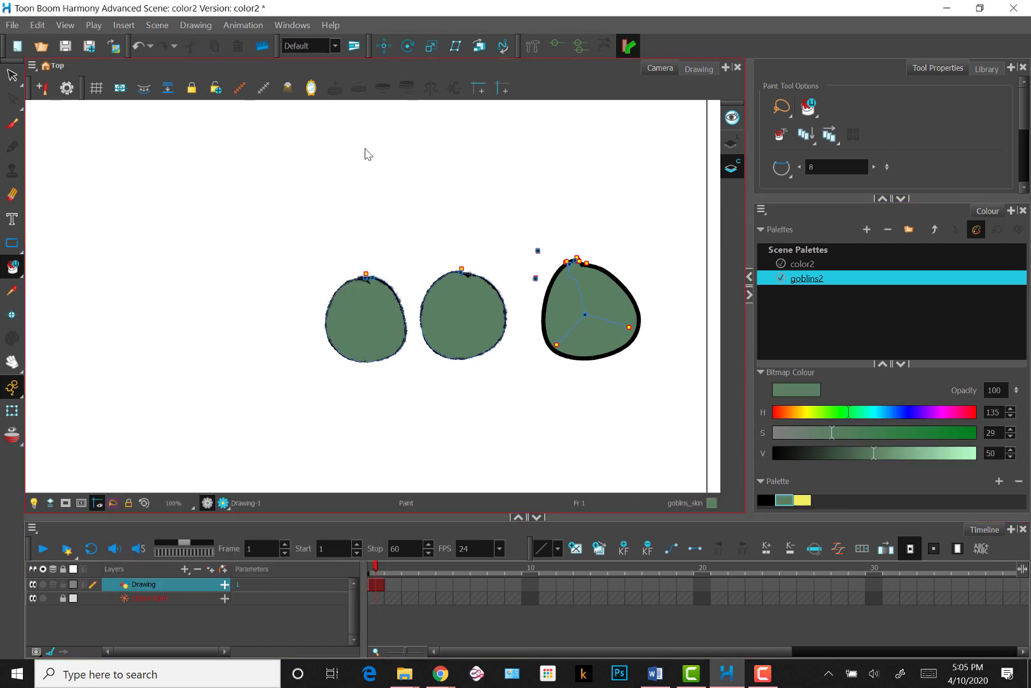